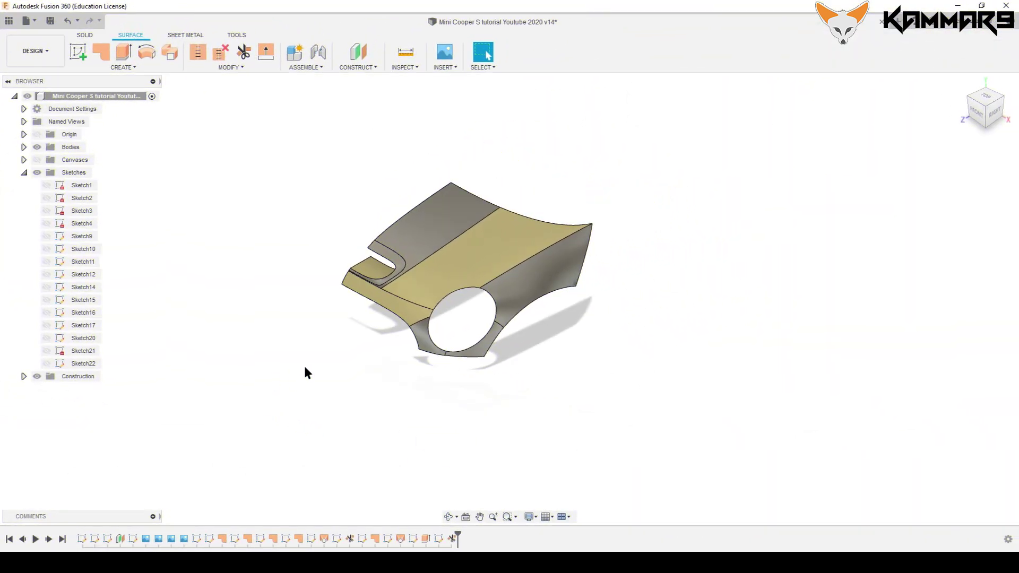
Turn to the FRONT view, show the Mini Cooper reference canvas, and zoom toward the grille.
scroll(305, 371, up, 3)
shift+middle_drag(364, 320, 788, 185)
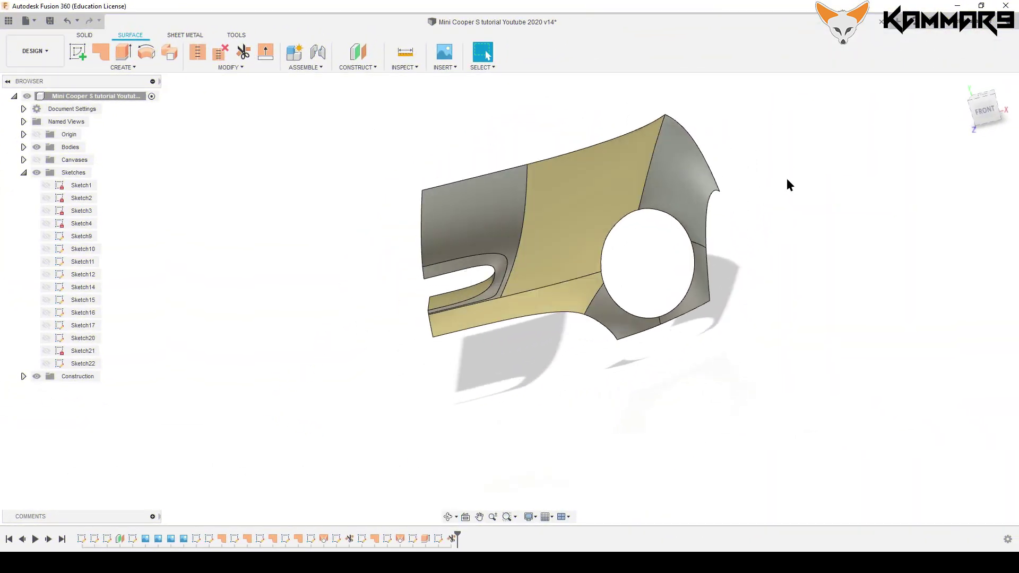
click(985, 117)
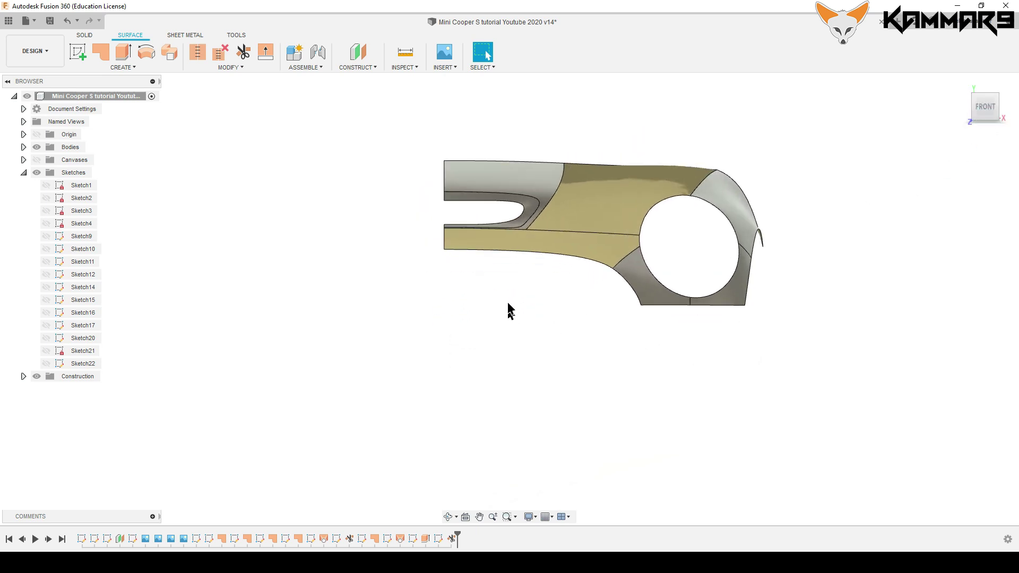
scroll(508, 307, up, 2)
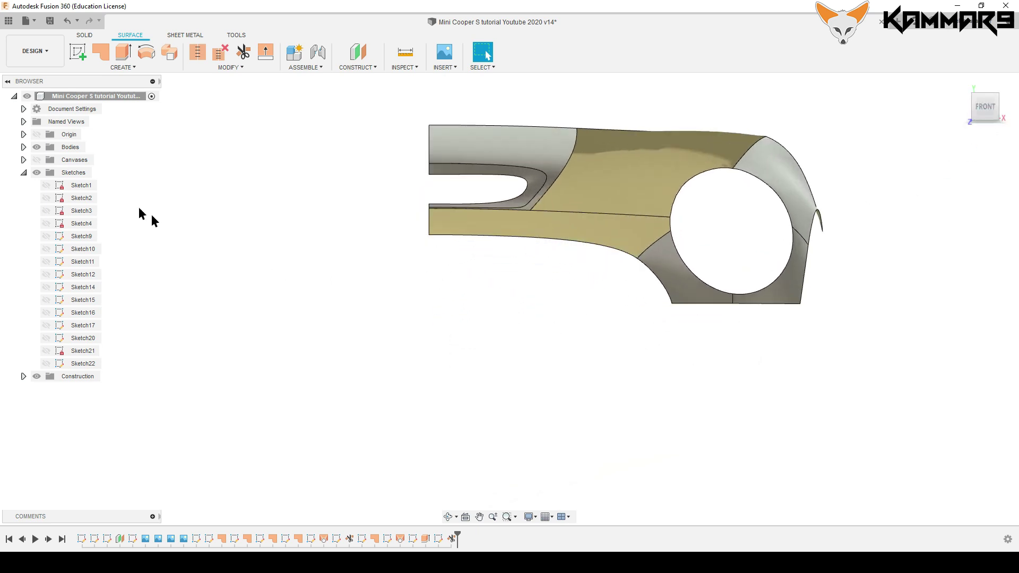
click(36, 160)
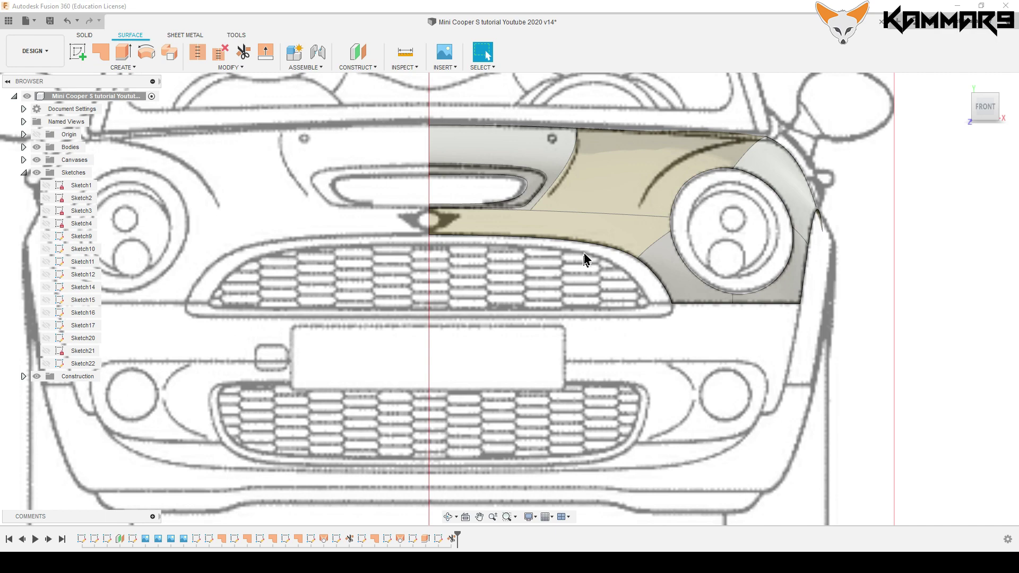
scroll(584, 260, up, 3)
scroll(594, 271, up, 2)
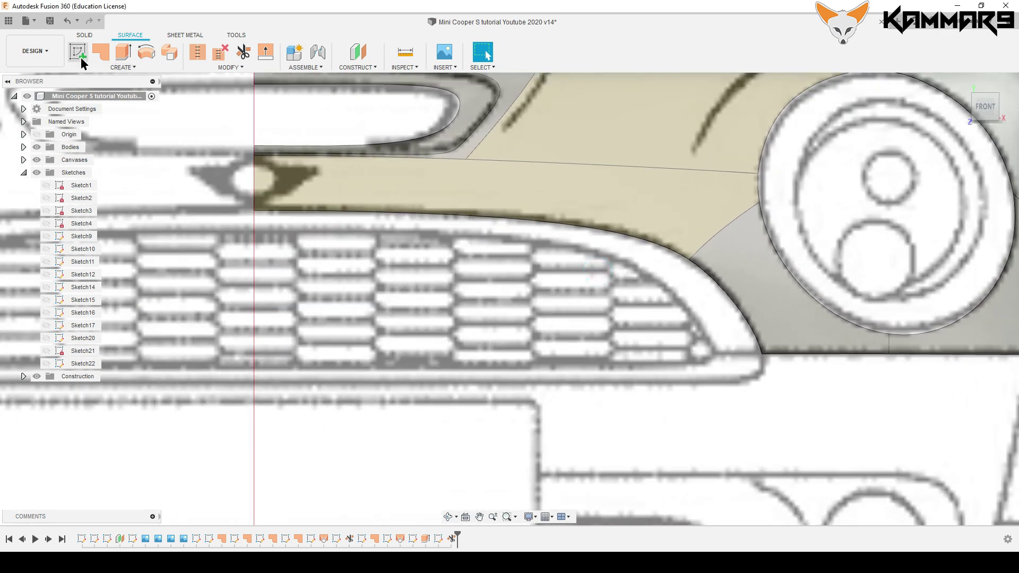
Start a sketch on the front plane and draw a spline along the grille's upper edge.
click(81, 58)
click(560, 294)
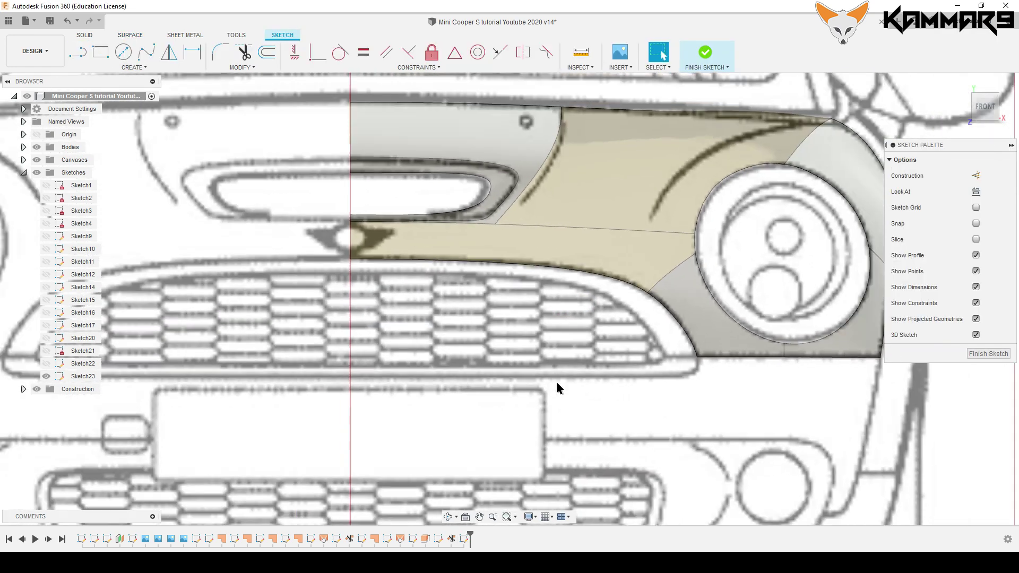
scroll(468, 311, up, 2)
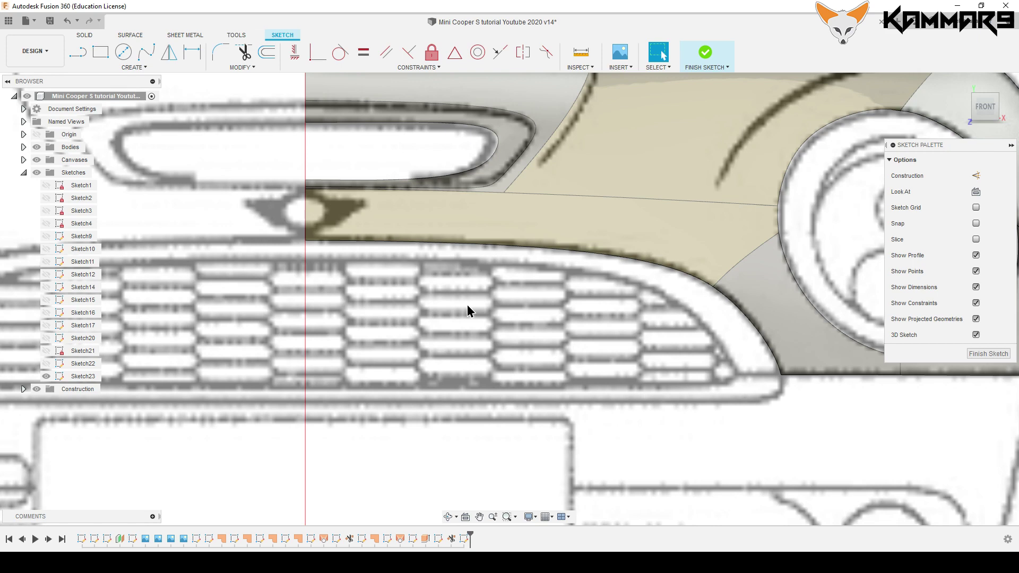
scroll(471, 319, down, 1)
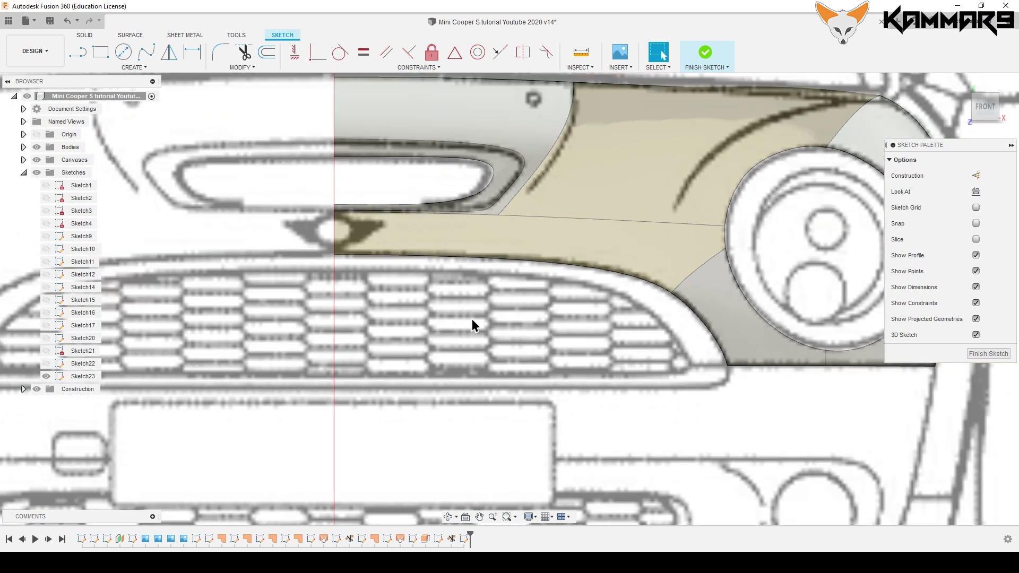
click(147, 59)
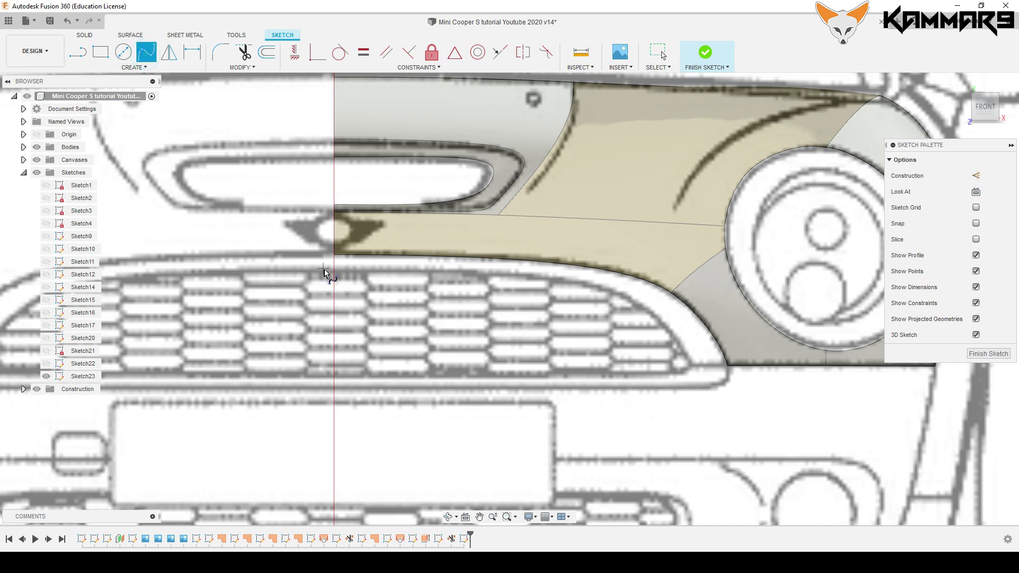
scroll(329, 273, up, 3)
scroll(345, 272, up, 2)
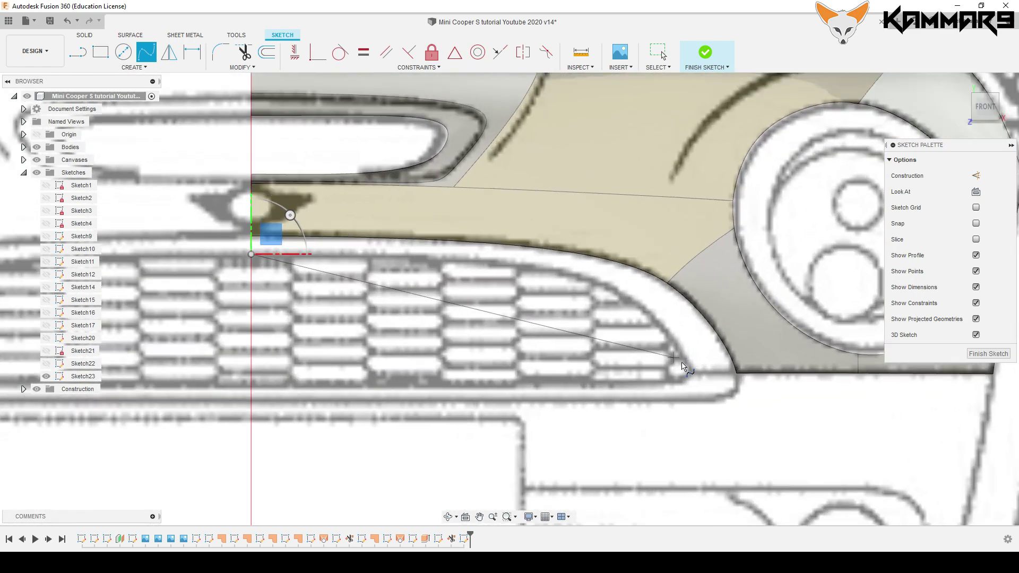
scroll(685, 369, up, 2)
scroll(701, 382, up, 2)
click(709, 368)
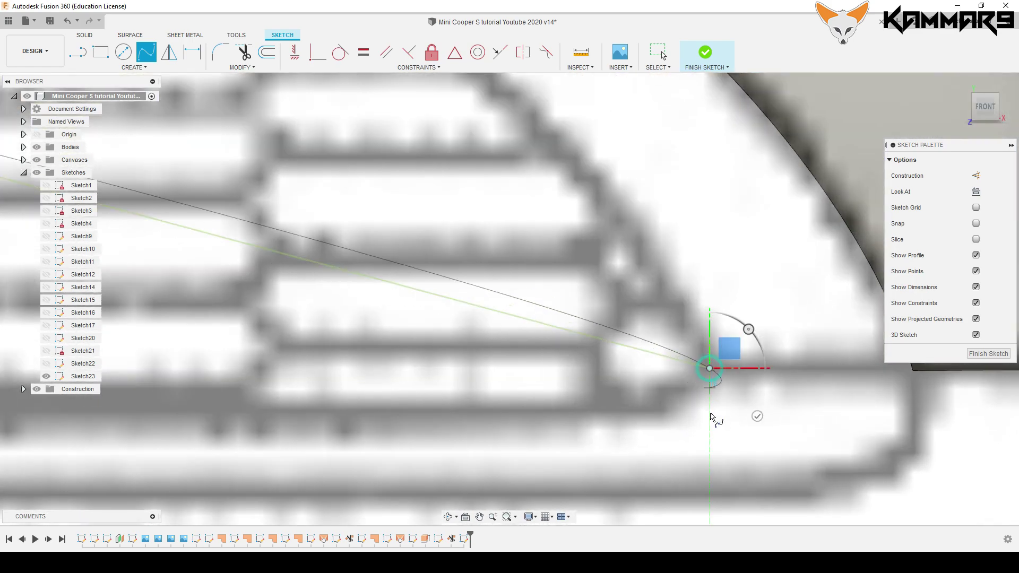
key(Escape)
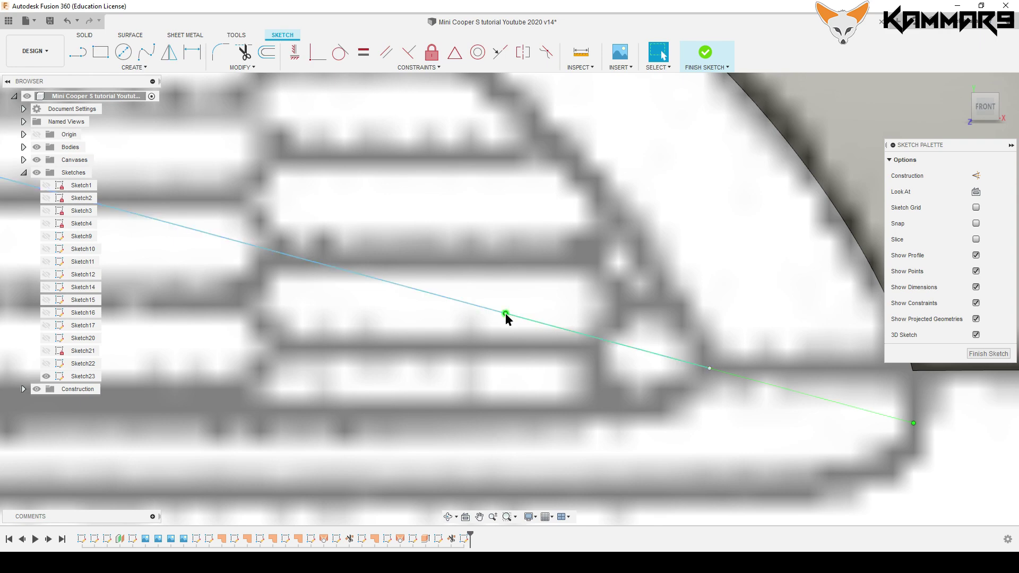
Move a spline point so the curve follows the grille outline.
click(505, 313)
key(m)
scroll(487, 337, down, 2)
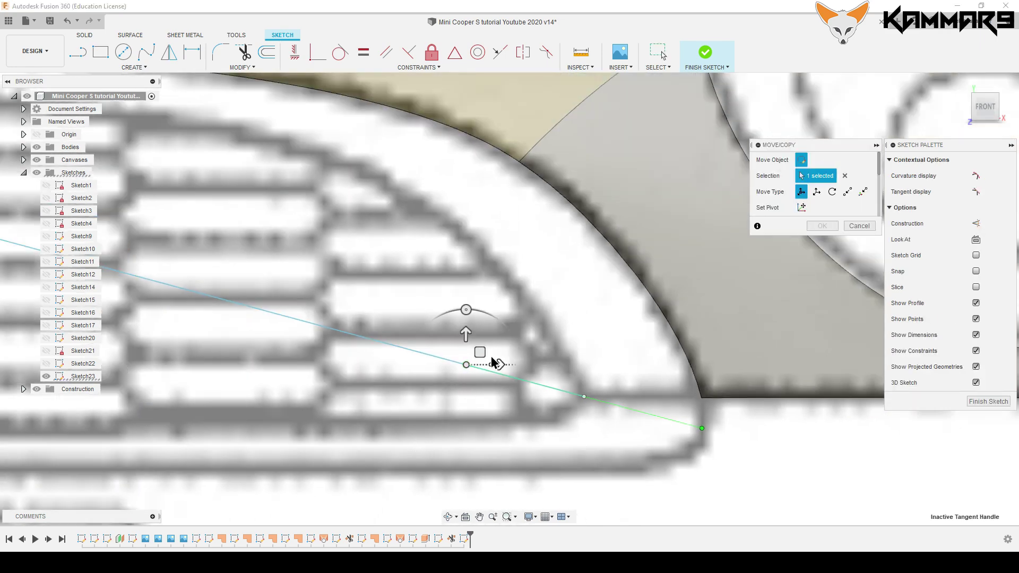
mouse_move(488, 325)
mouse_down()
mouse_move(530, 320)
mouse_move(569, 288)
mouse_up()
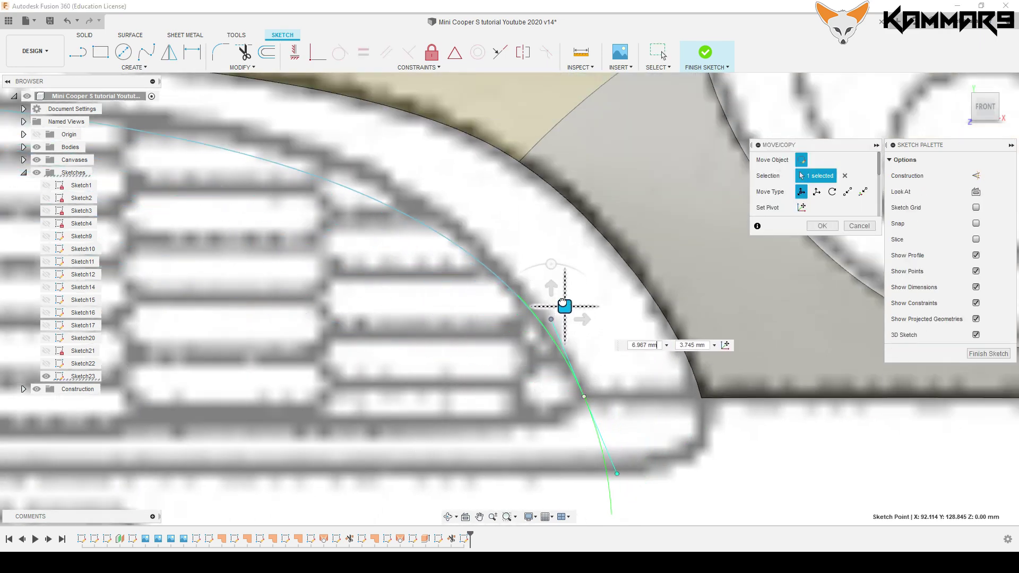
scroll(653, 394, down, 3)
scroll(504, 382, down, 2)
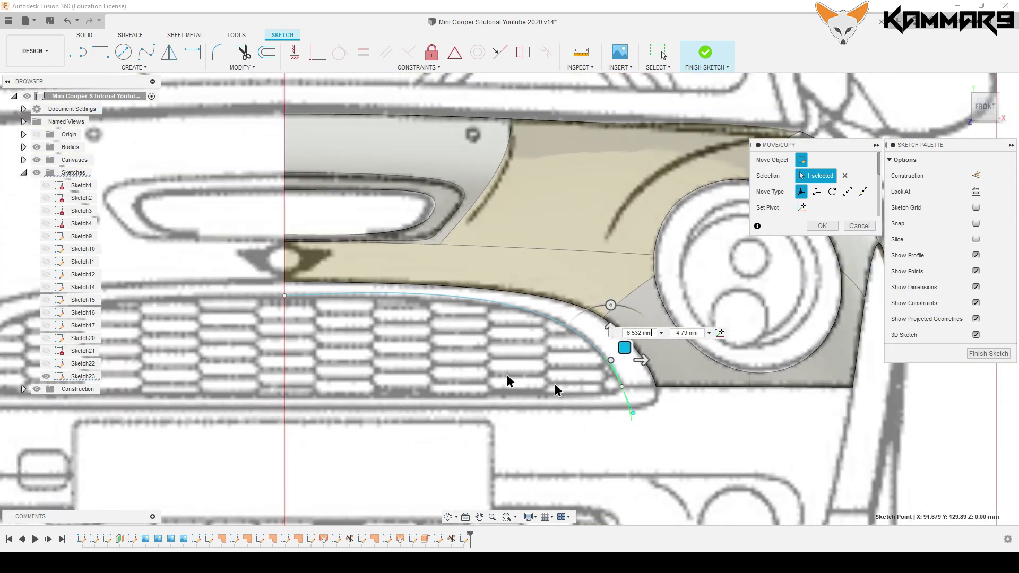
scroll(472, 300, up, 5)
Confirm the point move and make the spline's centre-line tangent horizontal.
click(826, 228)
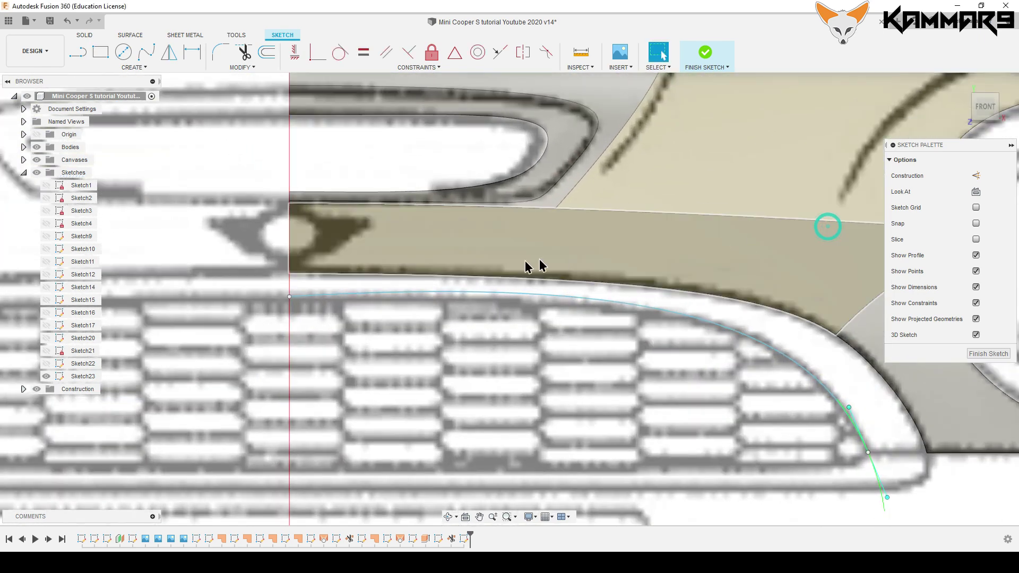
click(336, 295)
click(327, 295)
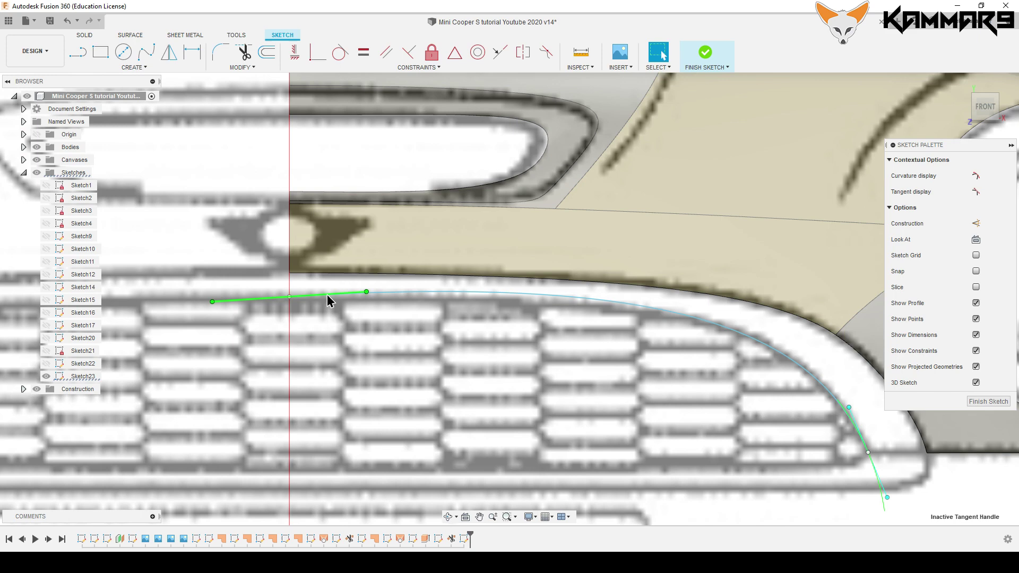
click(296, 53)
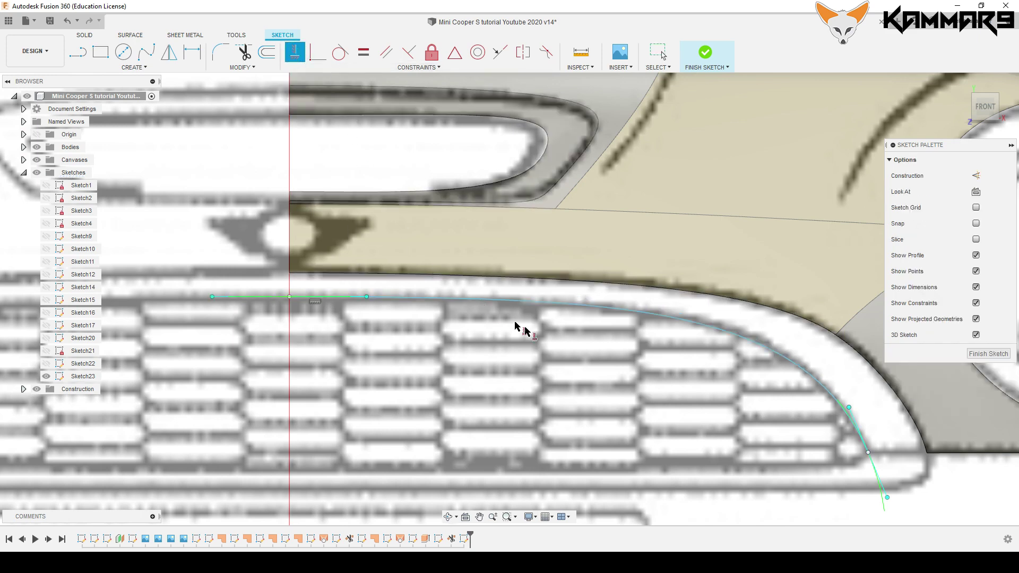
scroll(552, 332, down, 2)
scroll(613, 351, up, 1)
Nudge the grille-corner spline point 0.337 mm in Y, then select the lower end point.
click(643, 311)
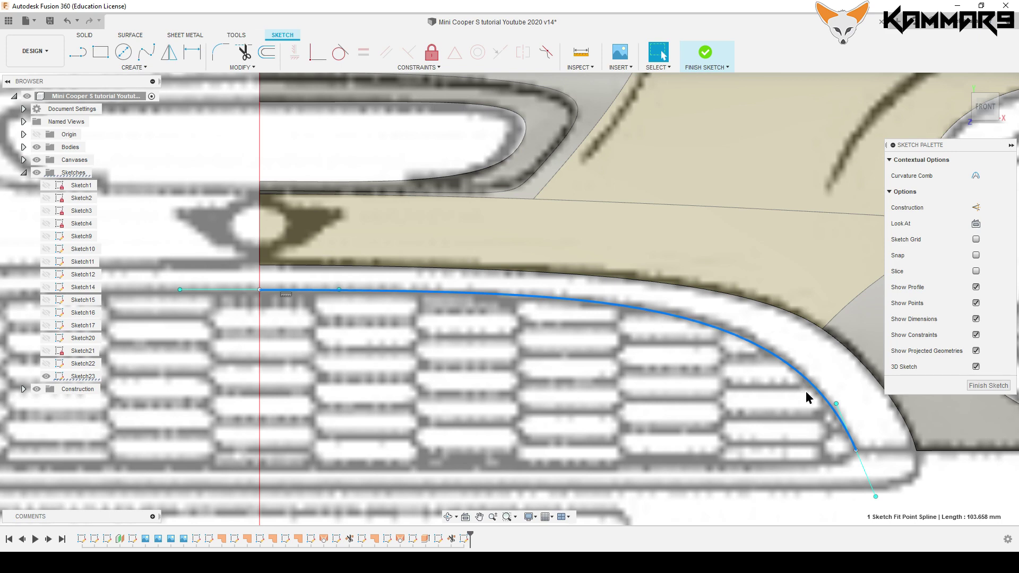
click(836, 404)
key(m)
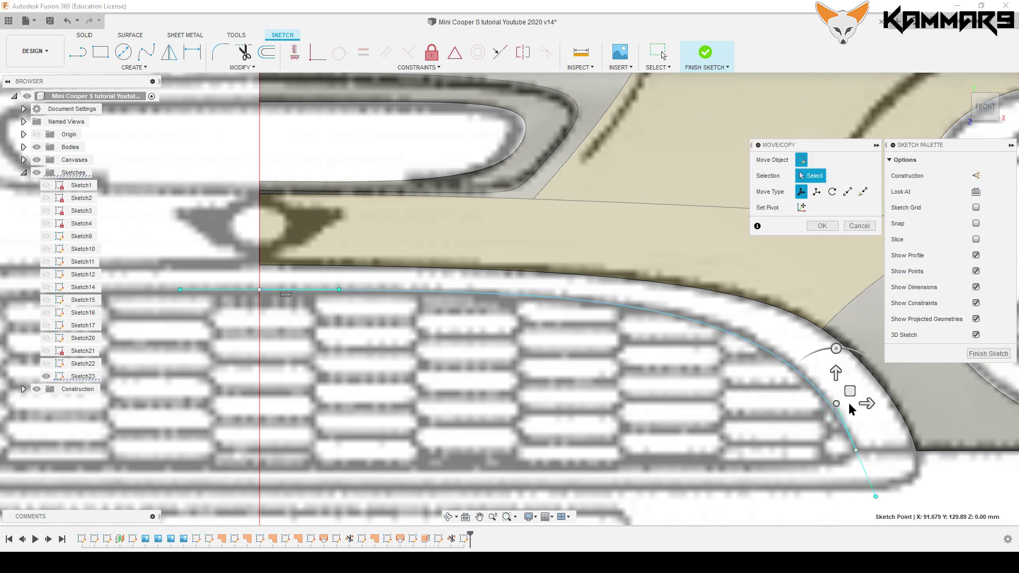
drag(851, 391, 851, 390)
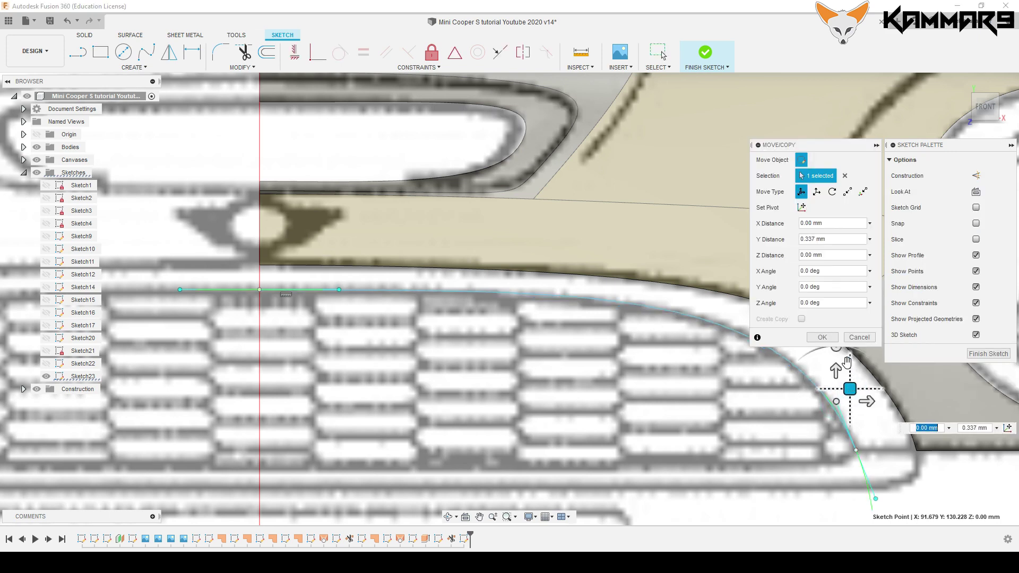
click(822, 337)
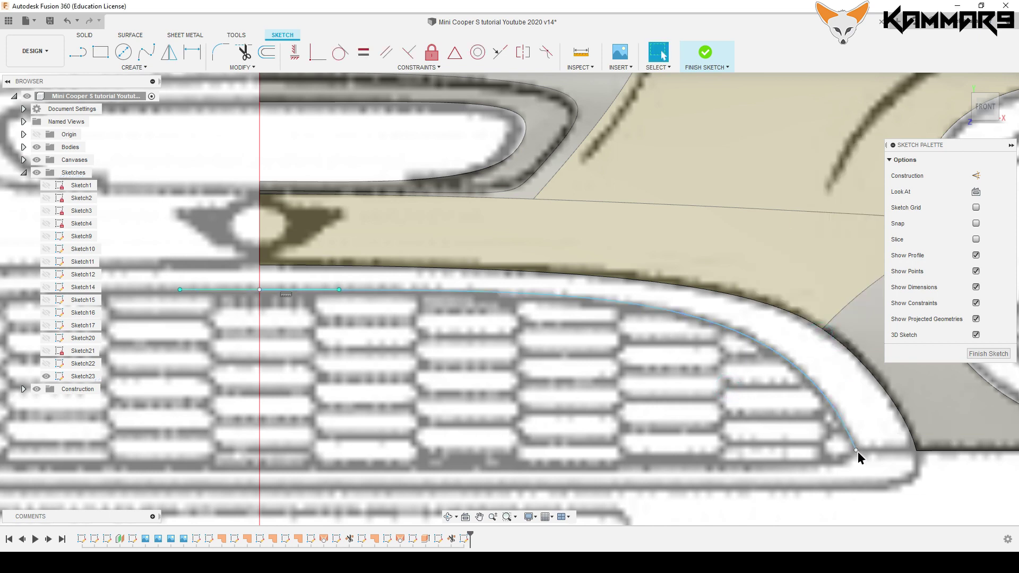
scroll(857, 451, down, 3)
scroll(653, 366, down, 3)
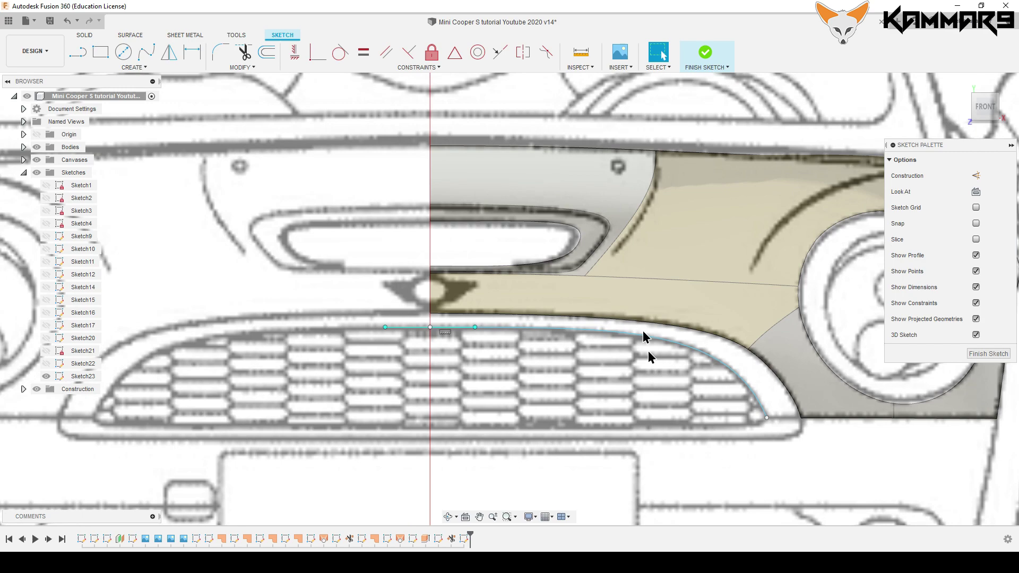
scroll(809, 367, up, 1)
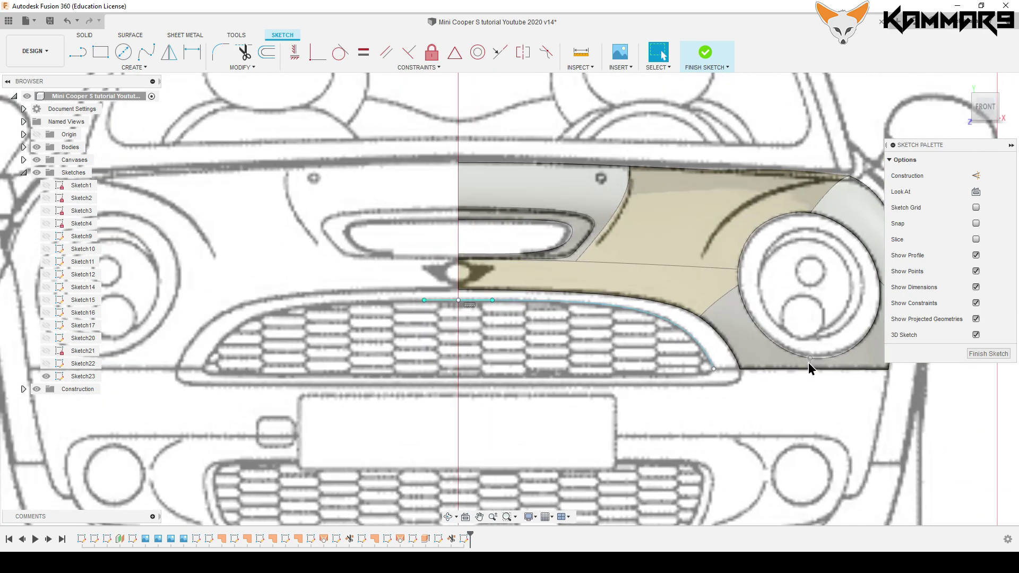
scroll(693, 370, up, 1)
scroll(714, 371, up, 1)
click(724, 369)
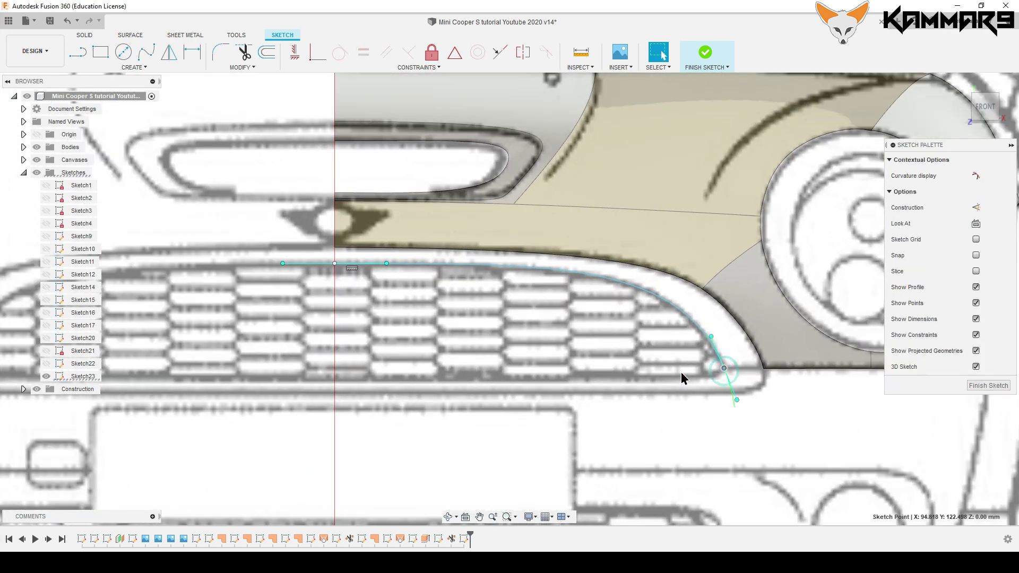
scroll(680, 372, down, 2)
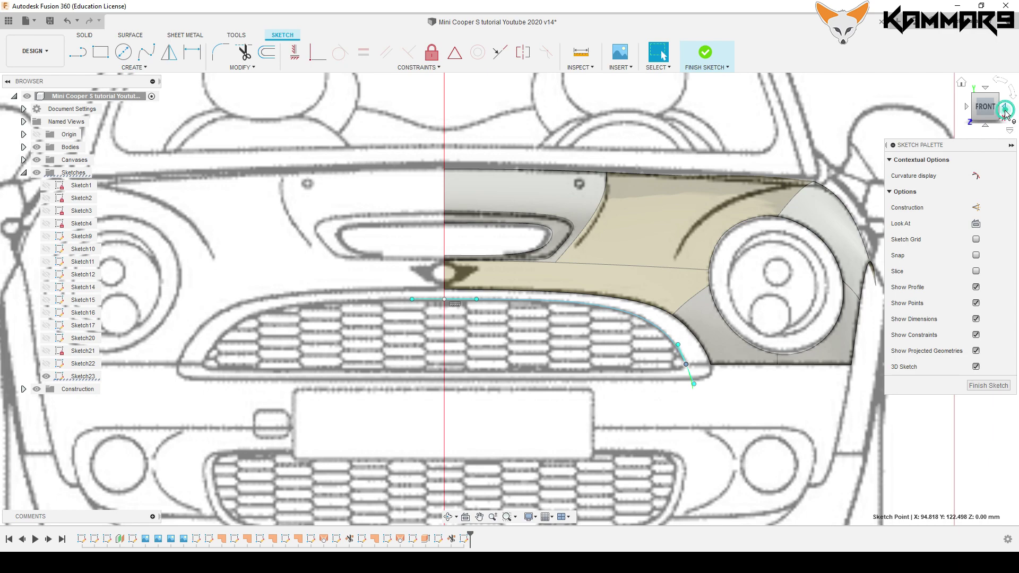
From the right-side view, move the lower spline point -23.341 mm in Z.
click(1005, 109)
scroll(275, 359, up, 5)
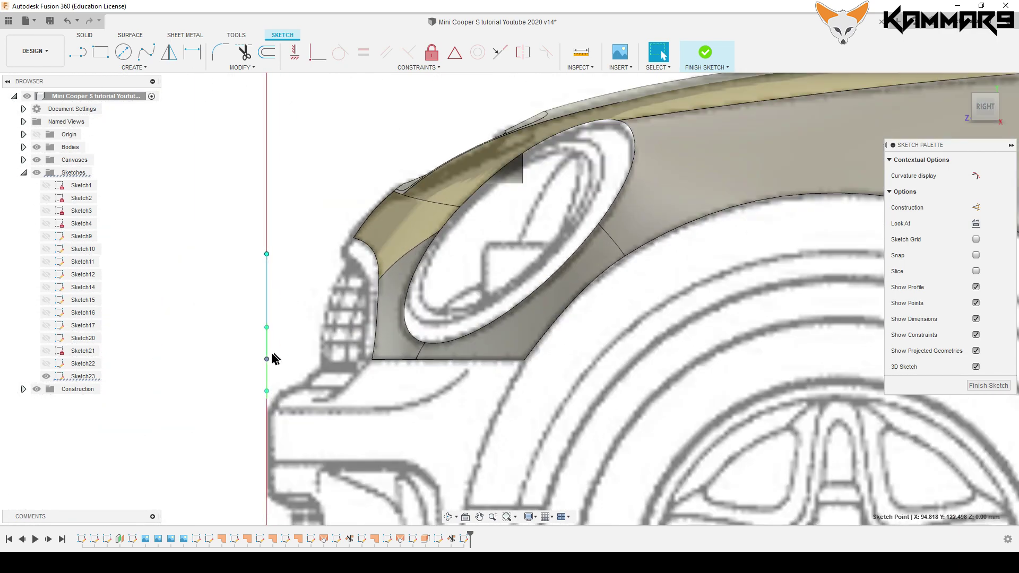
scroll(266, 367, up, 2)
scroll(254, 365, up, 2)
scroll(252, 366, up, 2)
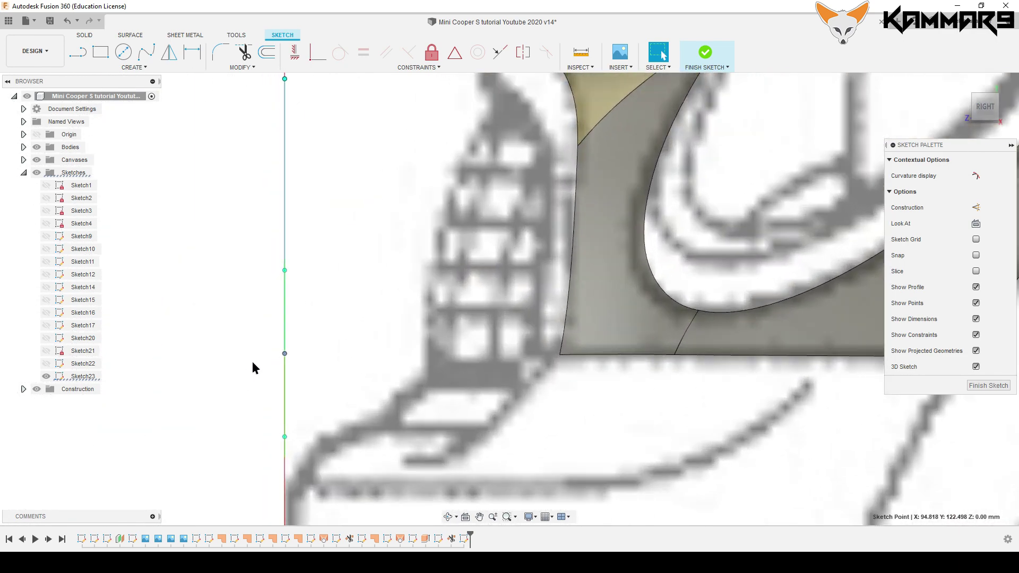
scroll(285, 345, up, 1)
key(m)
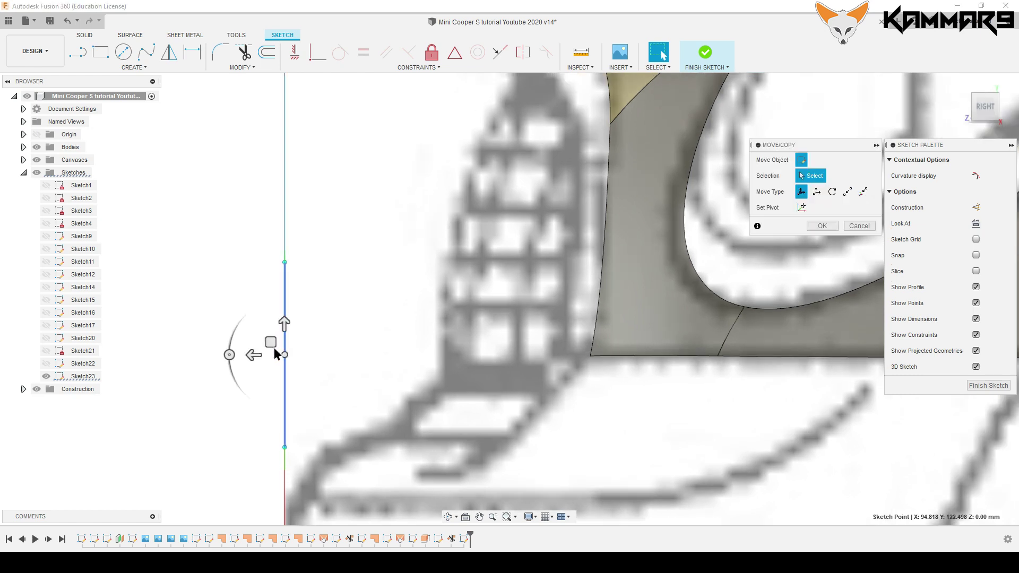
scroll(279, 355, down, 1)
mouse_move(286, 354)
mouse_down()
mouse_move(276, 356)
mouse_move(472, 359)
mouse_up()
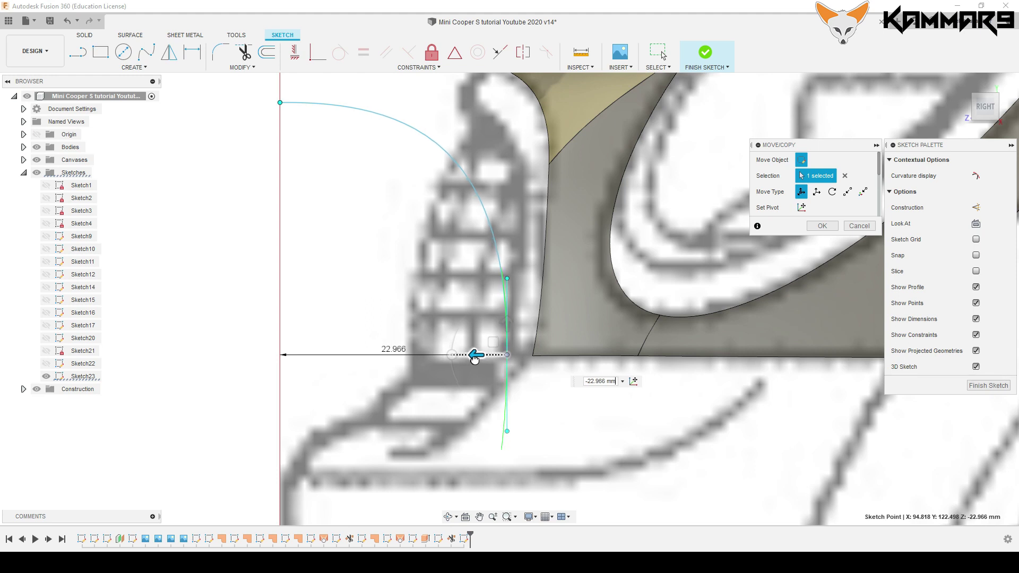
drag(471, 358, 478, 359)
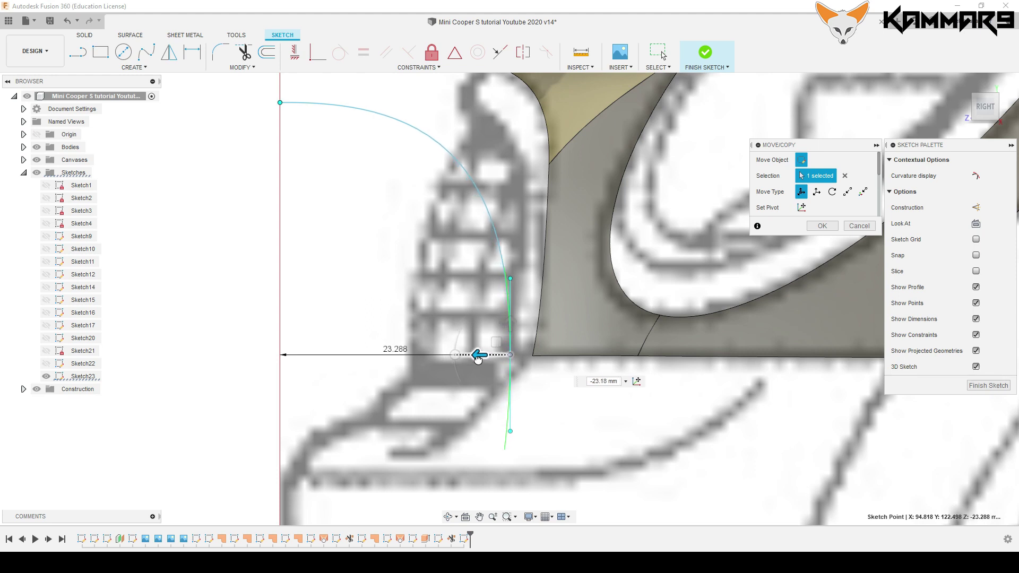
click(820, 226)
Move the spline's top end point -18.711 mm in Z.
scroll(540, 430, down, 3)
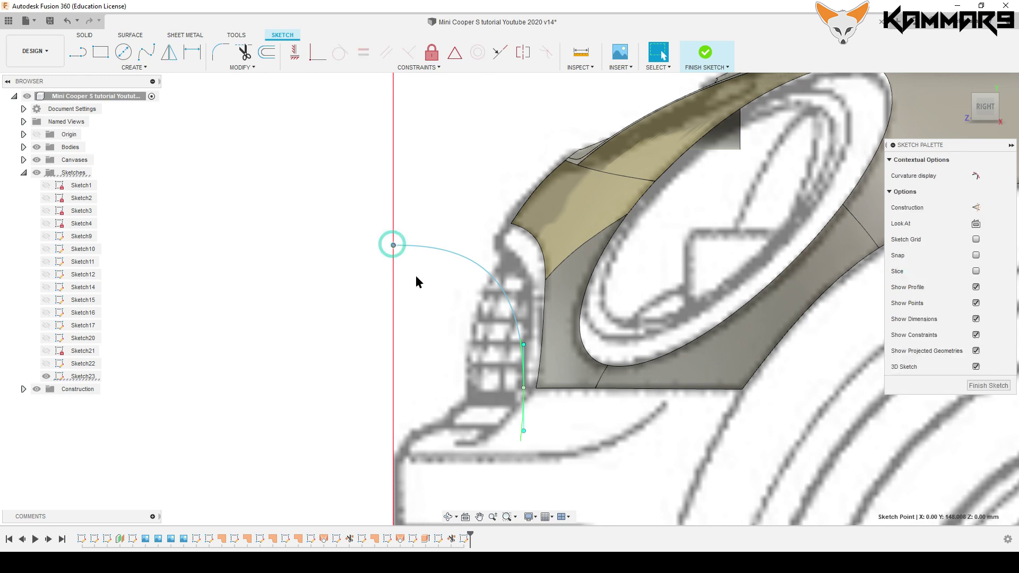
scroll(407, 253, up, 2)
key(m)
scroll(459, 255, up, 1)
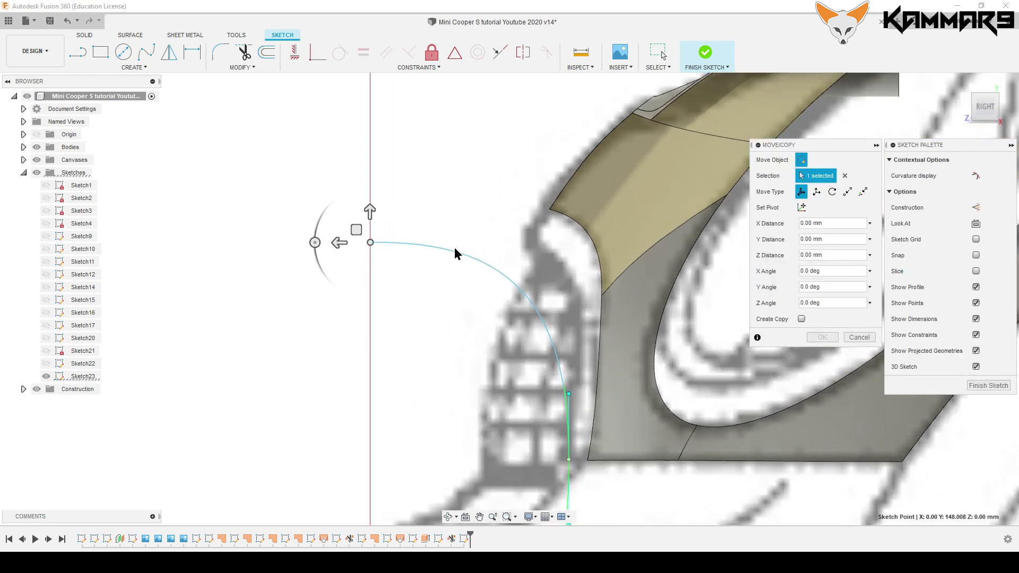
drag(341, 242, 499, 244)
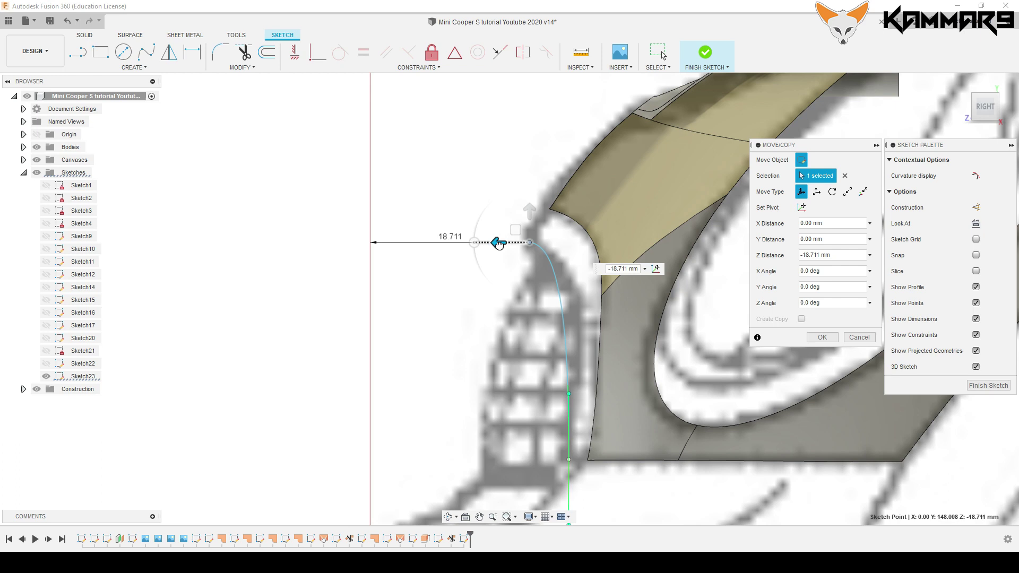
click(808, 339)
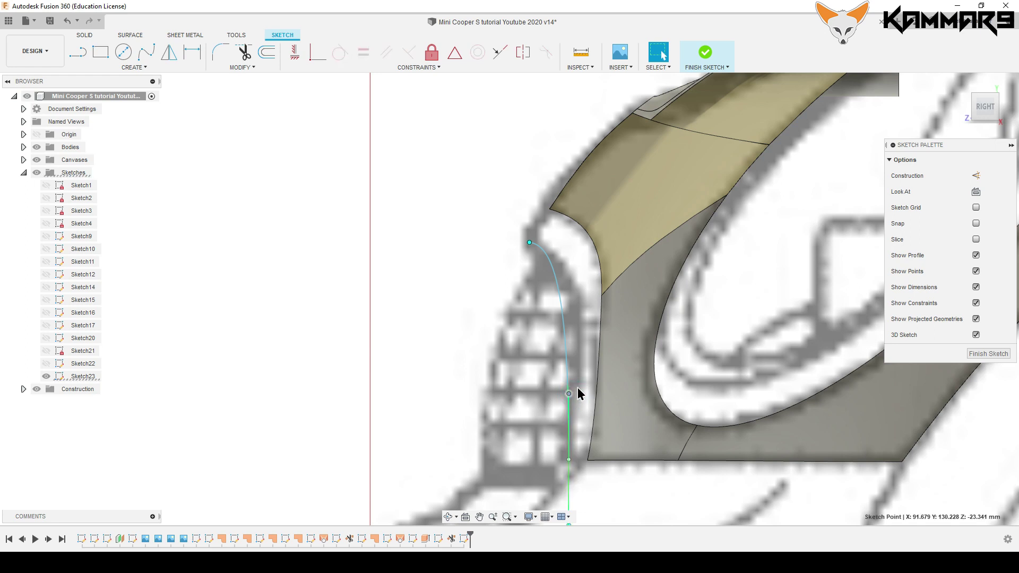
Nudge another spline point -1.185 mm in depth, checking it from front and top views.
key(m)
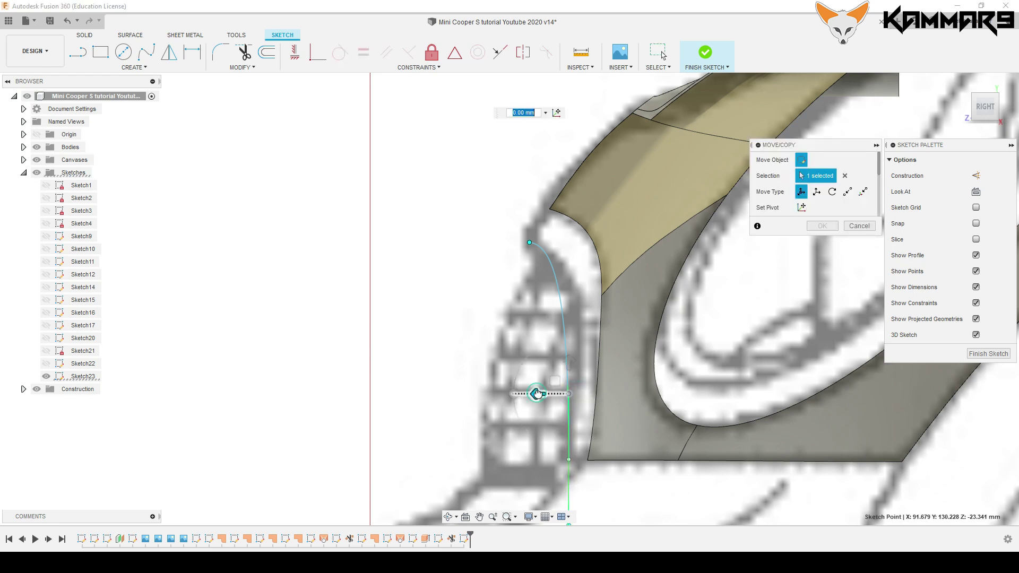
drag(539, 393, 557, 391)
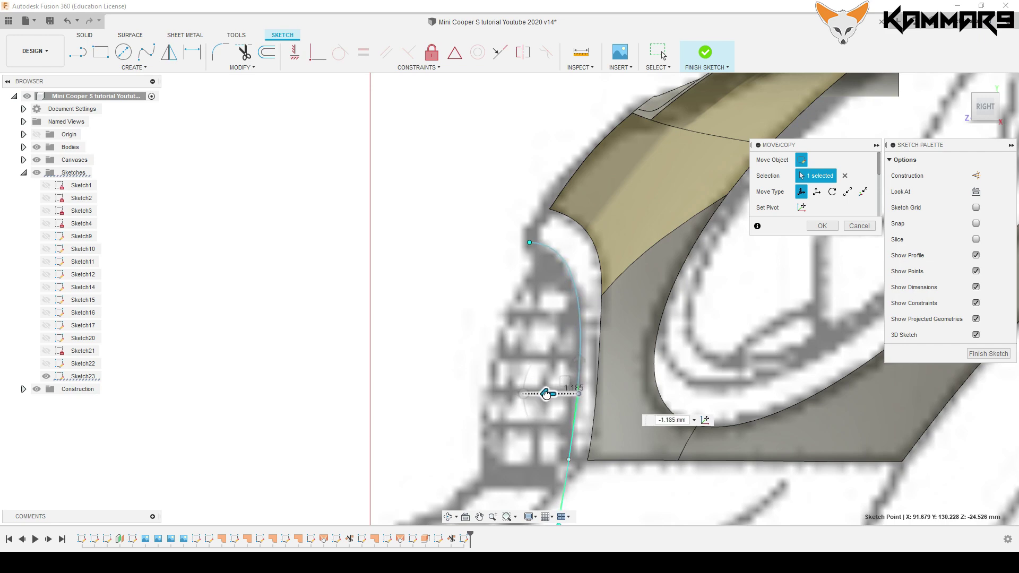
click(965, 106)
scroll(495, 317, down, 3)
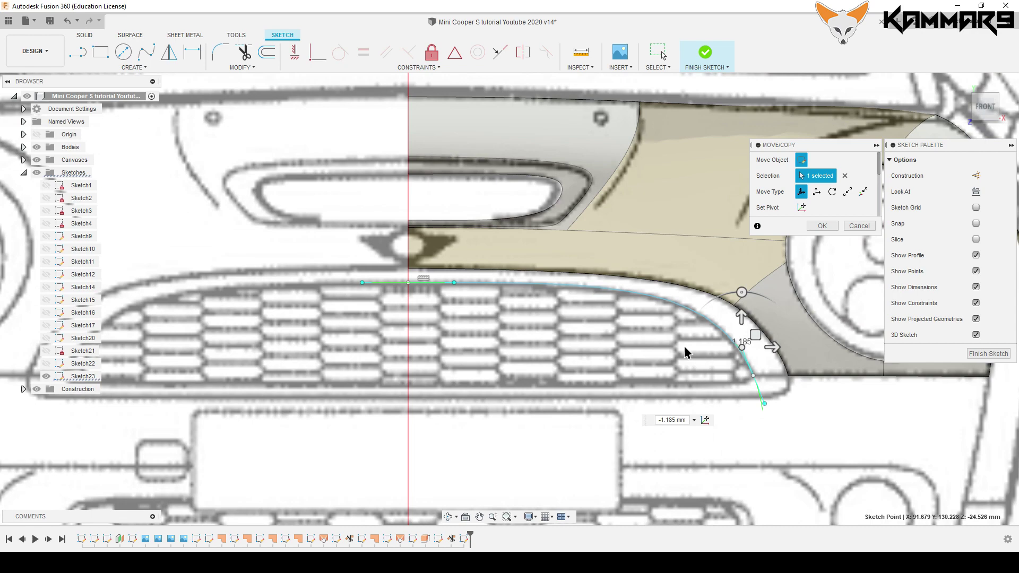
scroll(685, 350, up, 3)
click(985, 96)
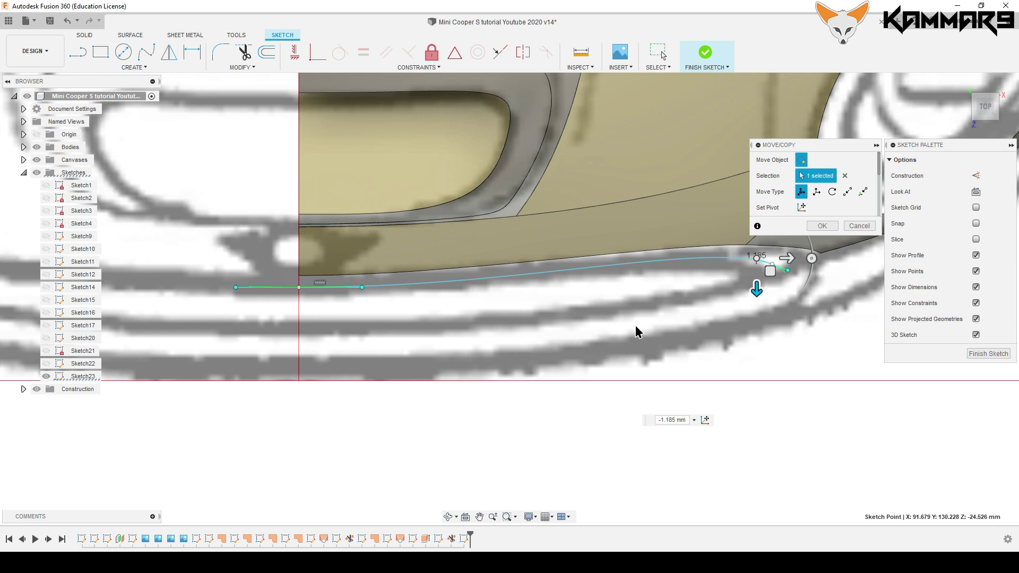
click(822, 225)
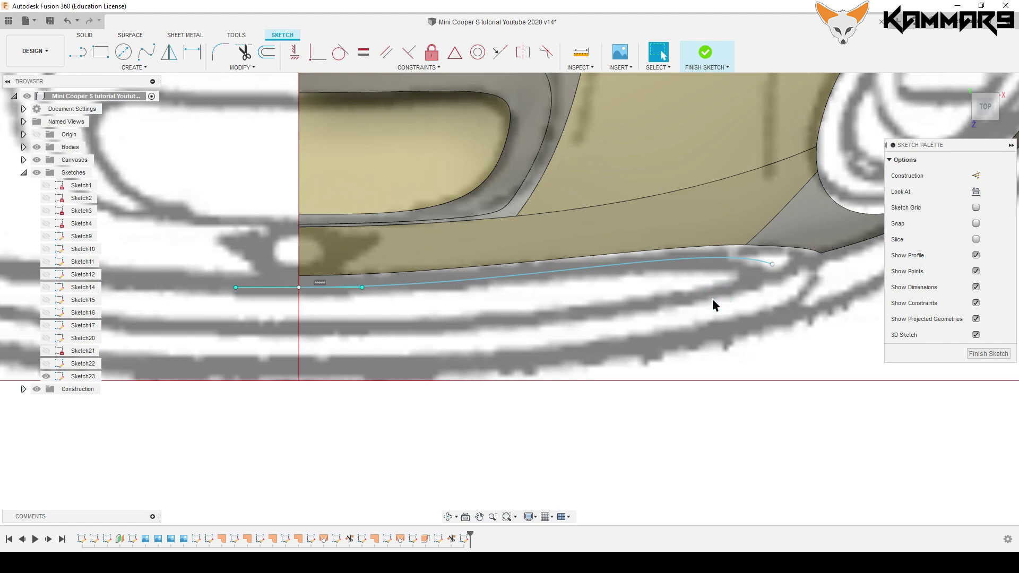
Draw a short spline from the bumper curve's outer end to the fender corner.
scroll(712, 298, down, 2)
scroll(704, 314, down, 2)
scroll(703, 314, down, 2)
mouse_move(700, 344)
shift+middle_down()
mouse_move(638, 330)
mouse_move(608, 356)
shift+middle_up()
scroll(643, 218, up, 2)
scroll(555, 286, up, 3)
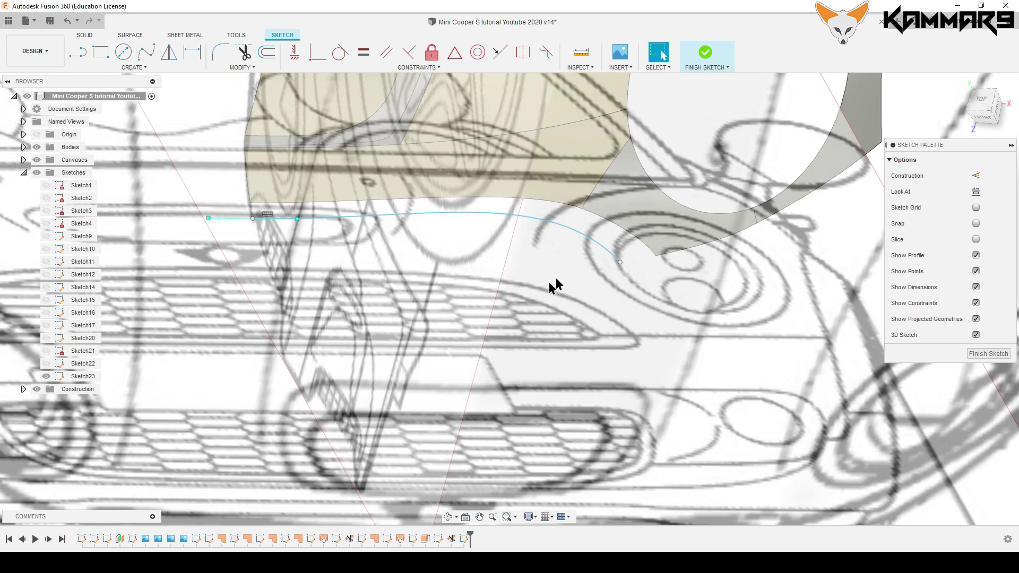
click(146, 52)
scroll(628, 283, up, 1)
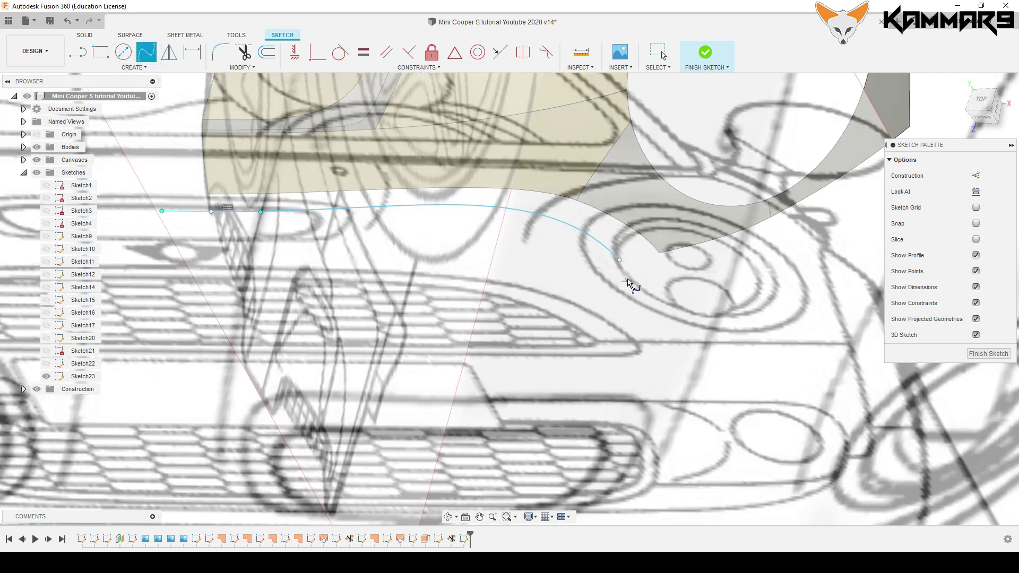
scroll(627, 283, up, 1)
click(617, 255)
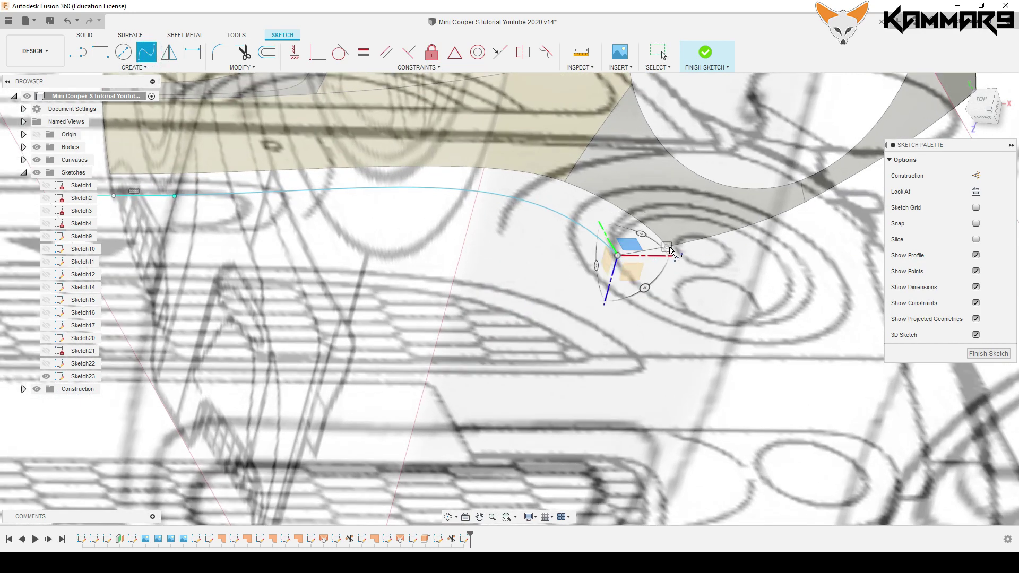
click(668, 250)
key(Escape)
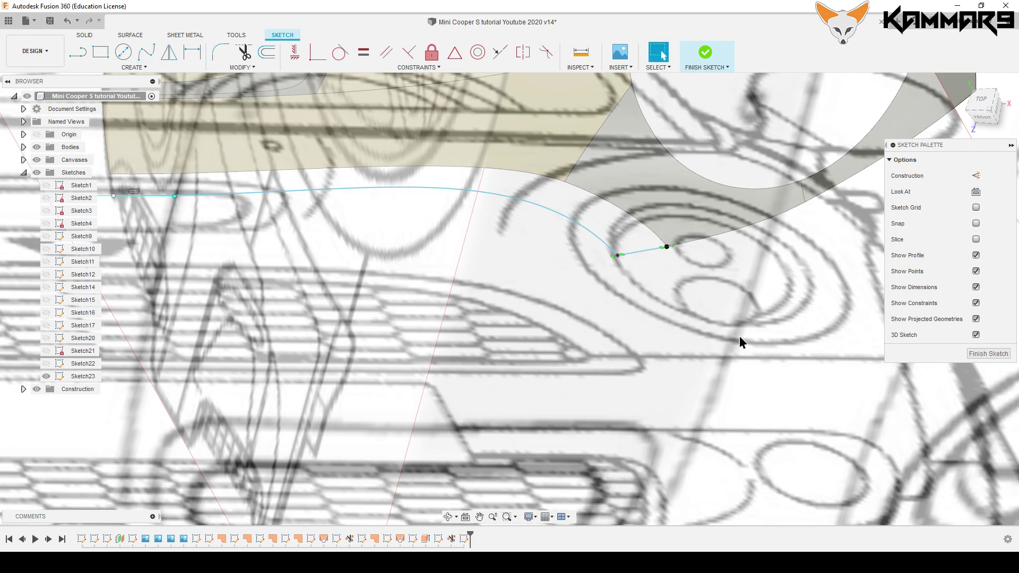
Draw a second short spline from the curve's straight part to the fender body corner vertex.
scroll(743, 361, down, 3)
scroll(480, 292, up, 1)
scroll(474, 296, up, 3)
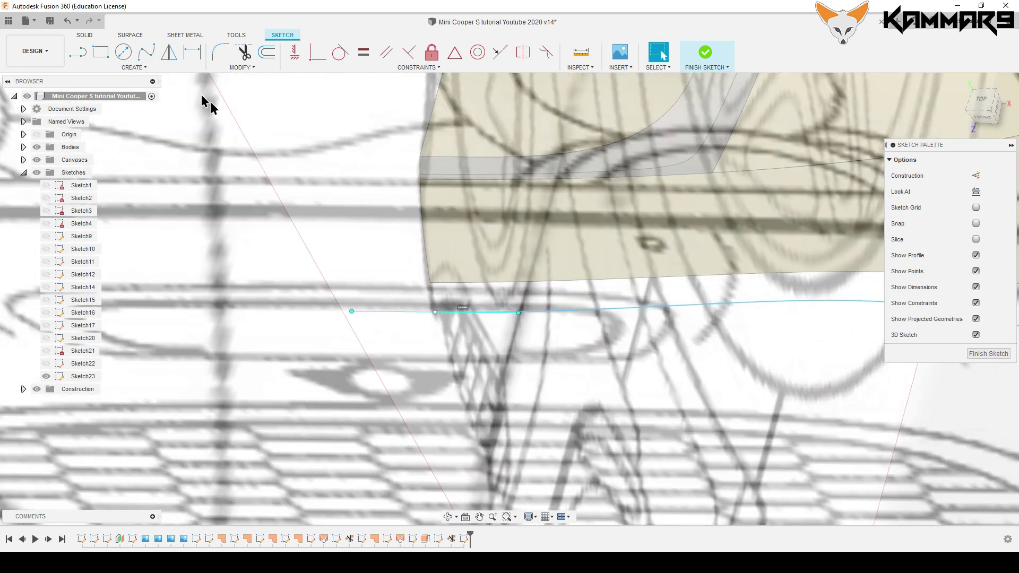
click(146, 52)
scroll(371, 265, up, 3)
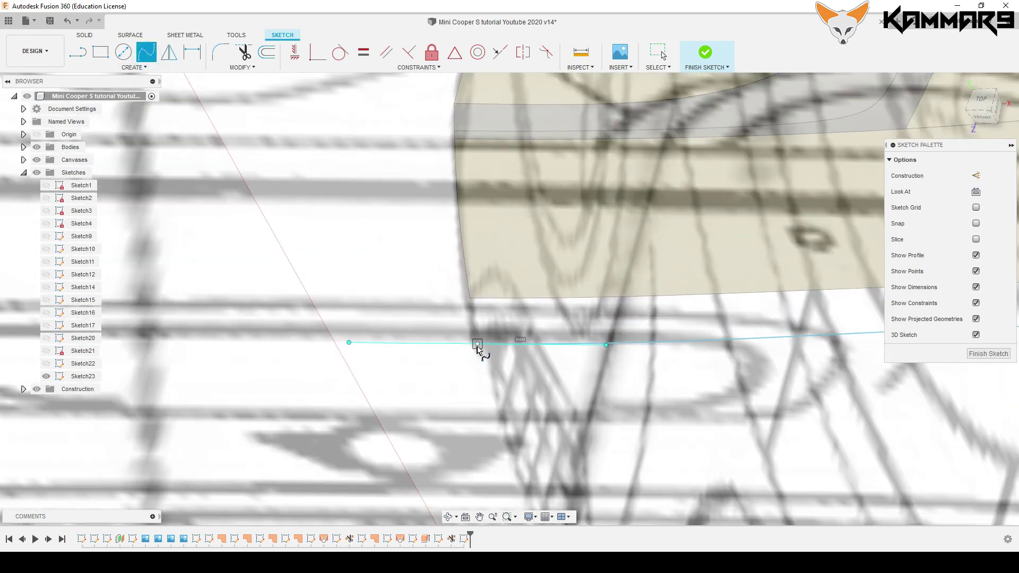
click(477, 345)
click(470, 297)
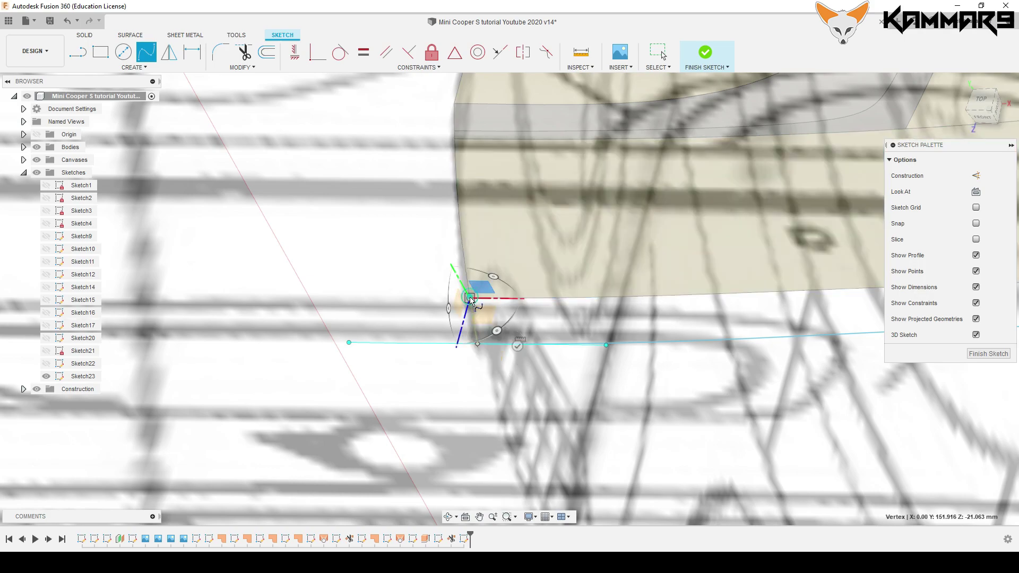
key(Escape)
scroll(448, 380, down, 3)
scroll(538, 432, down, 2)
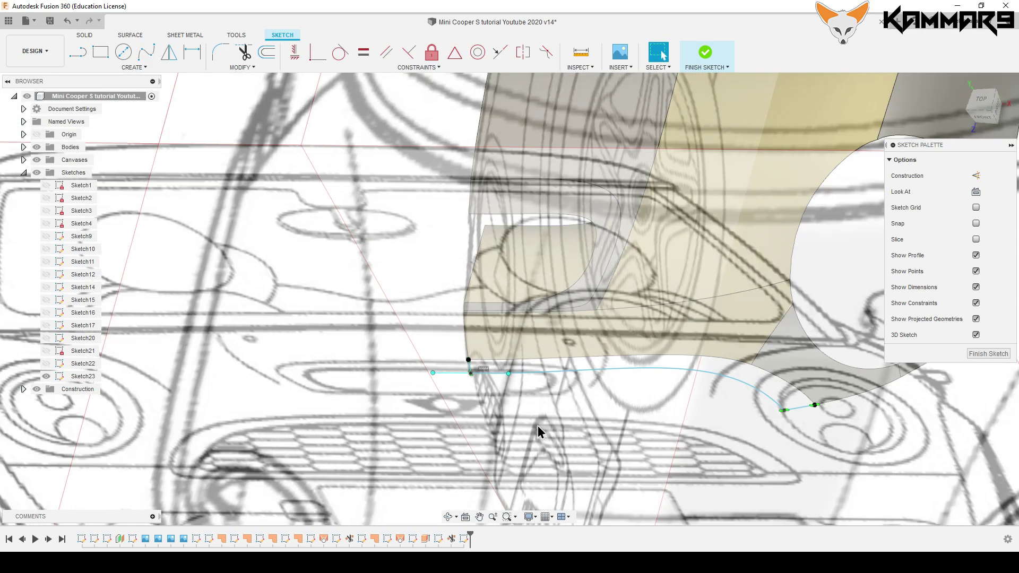
shift+middle_drag(538, 432, 647, 323)
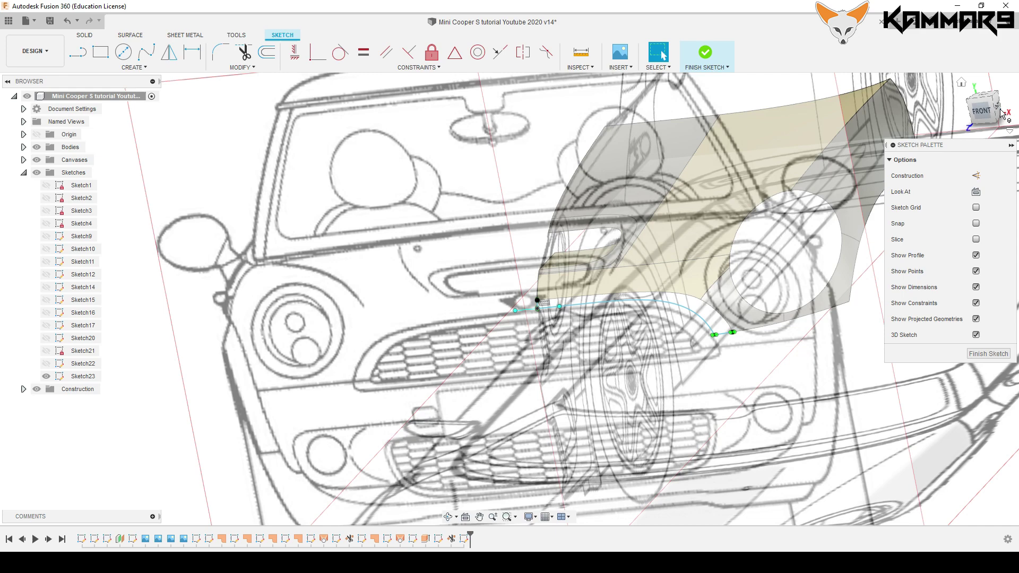
Switch to the right-side view and zoom in on the short upper connecting spline.
click(1000, 110)
scroll(475, 300, up, 2)
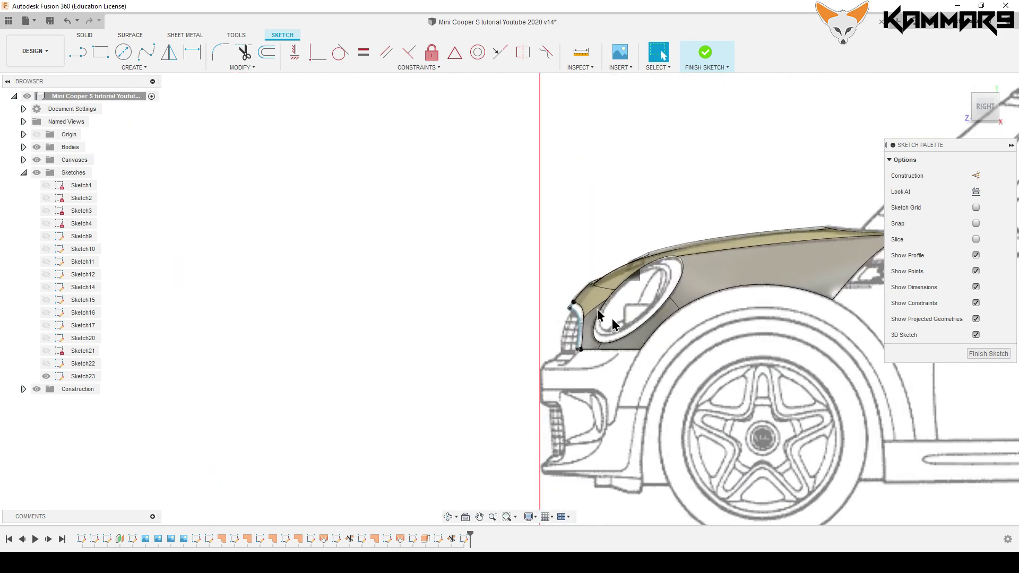
scroll(595, 388, up, 4)
scroll(598, 421, up, 2)
scroll(571, 404, down, 1)
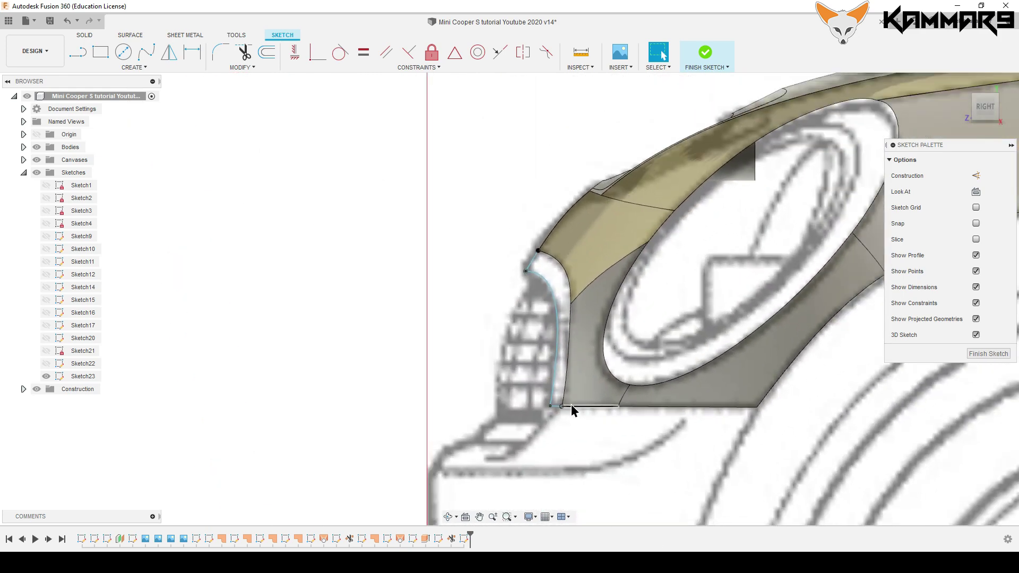
scroll(542, 292, up, 3)
scroll(533, 332, up, 1)
scroll(525, 298, up, 2)
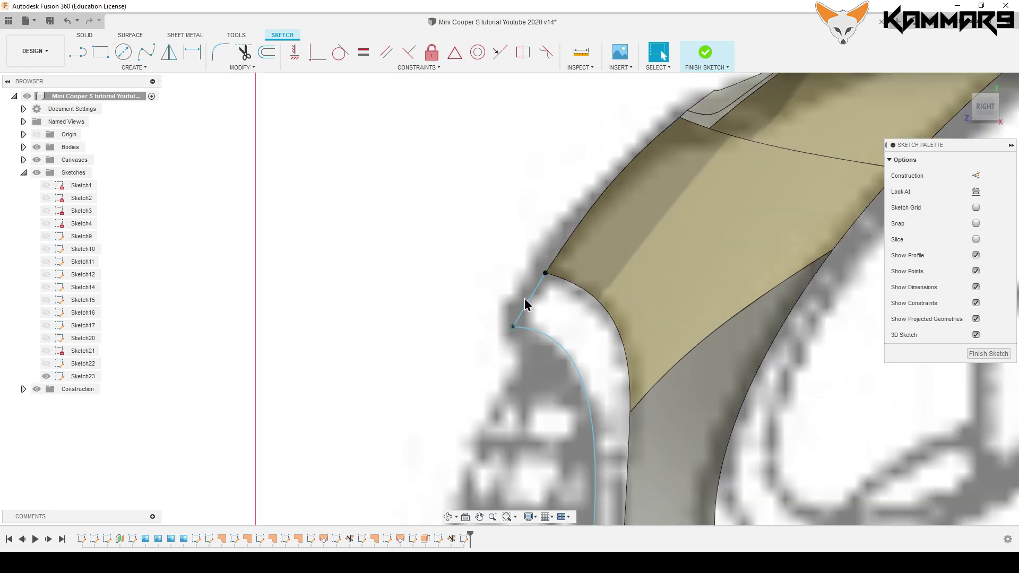
scroll(525, 298, up, 1)
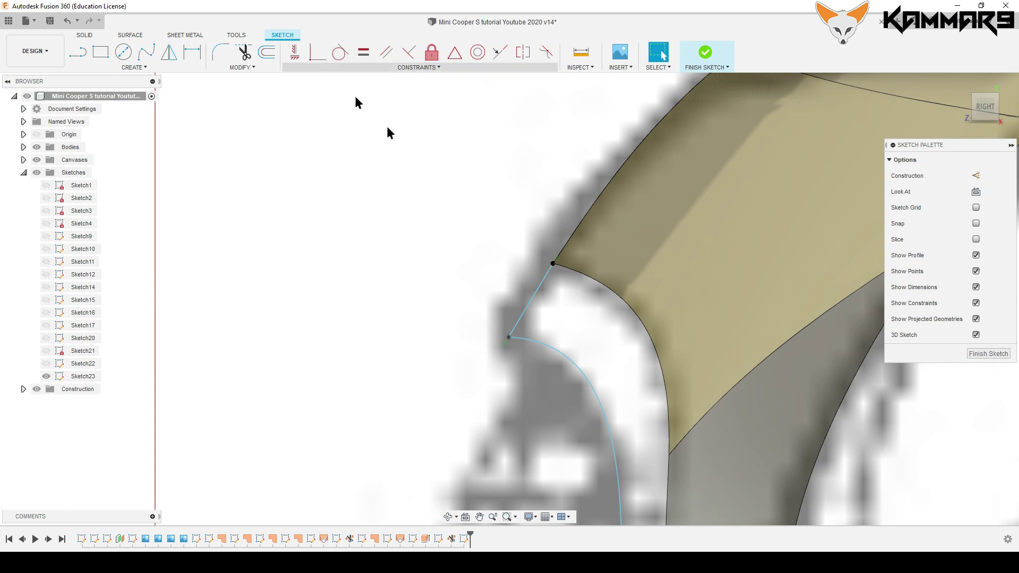
scroll(552, 269, up, 2)
Activate the tangent handle on the short spline's upper endpoint.
click(538, 287)
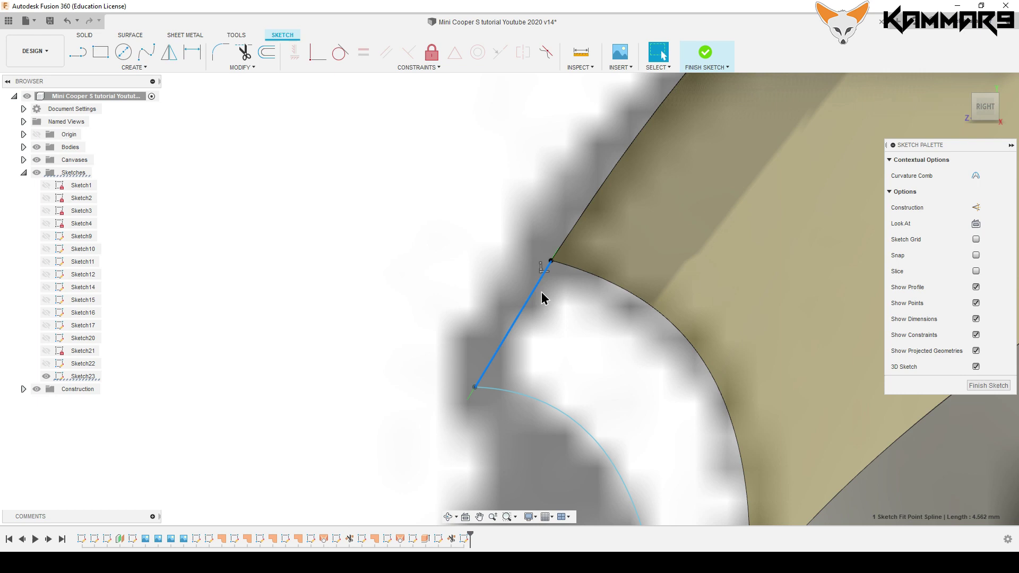
right_click(554, 254)
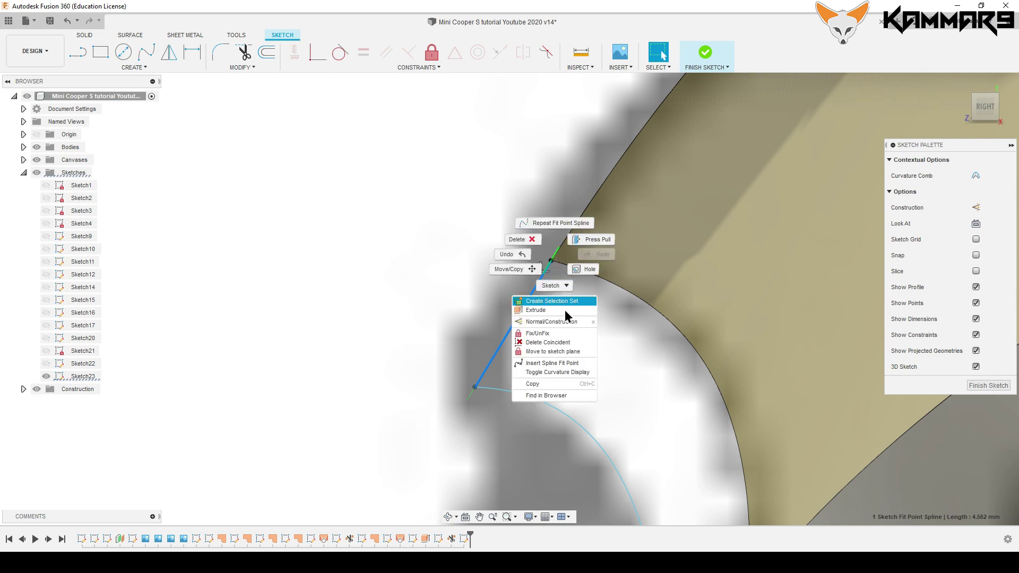
scroll(552, 260, up, 2)
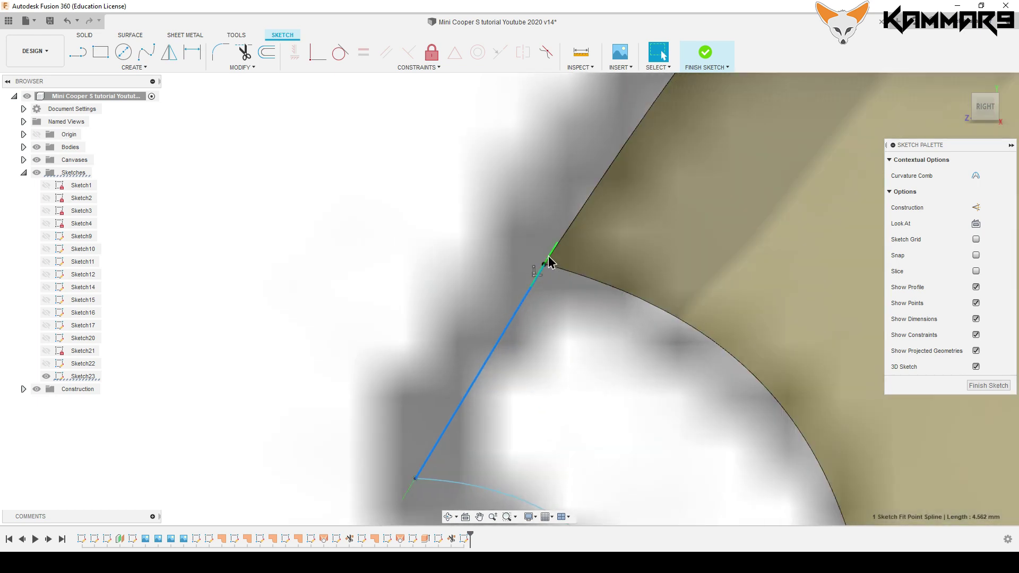
click(545, 264)
right_click(555, 271)
click(562, 314)
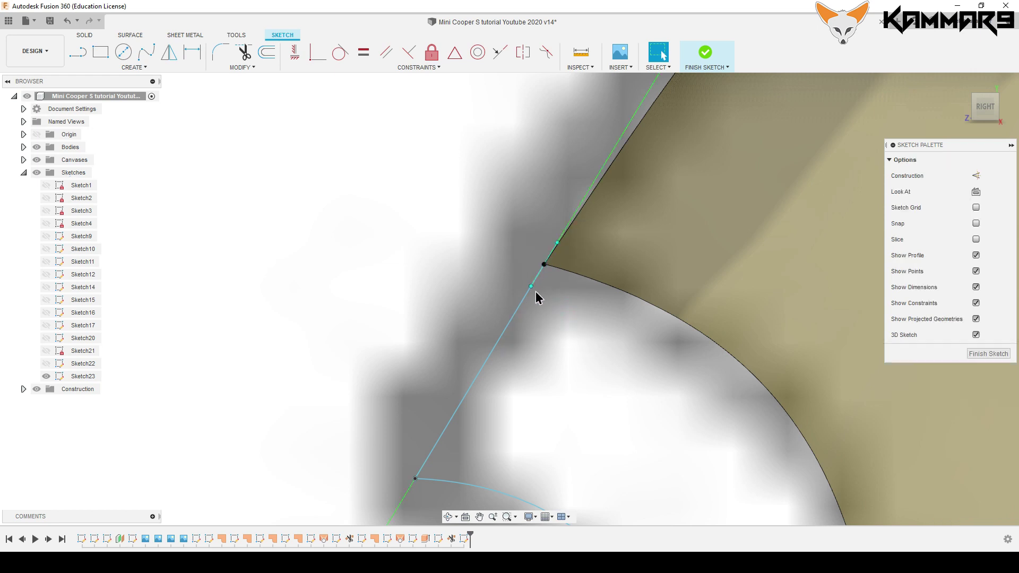
Shift the tangent handle point slightly so the spline blends into the fender edge.
click(531, 287)
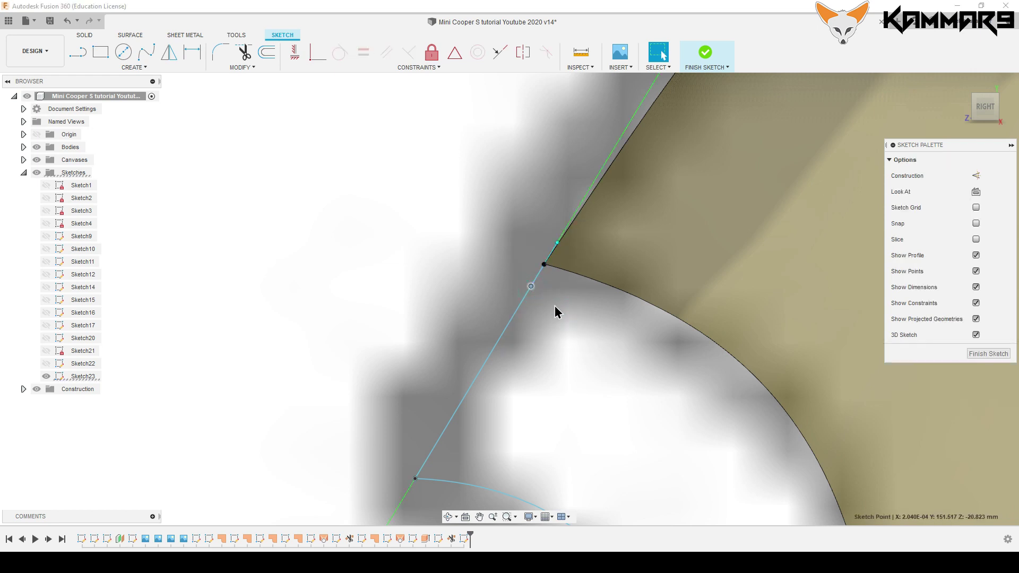
key(m)
drag(519, 277, 508, 276)
click(821, 338)
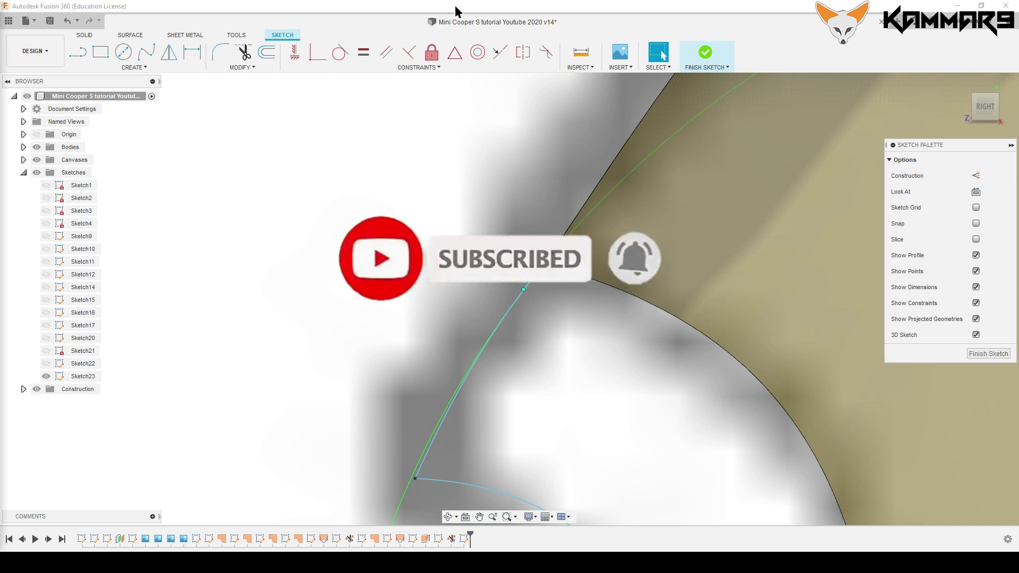
scroll(448, 220, down, 4)
Switch to the top-down view and select the 3D spline.
scroll(448, 221, down, 4)
scroll(448, 221, down, 3)
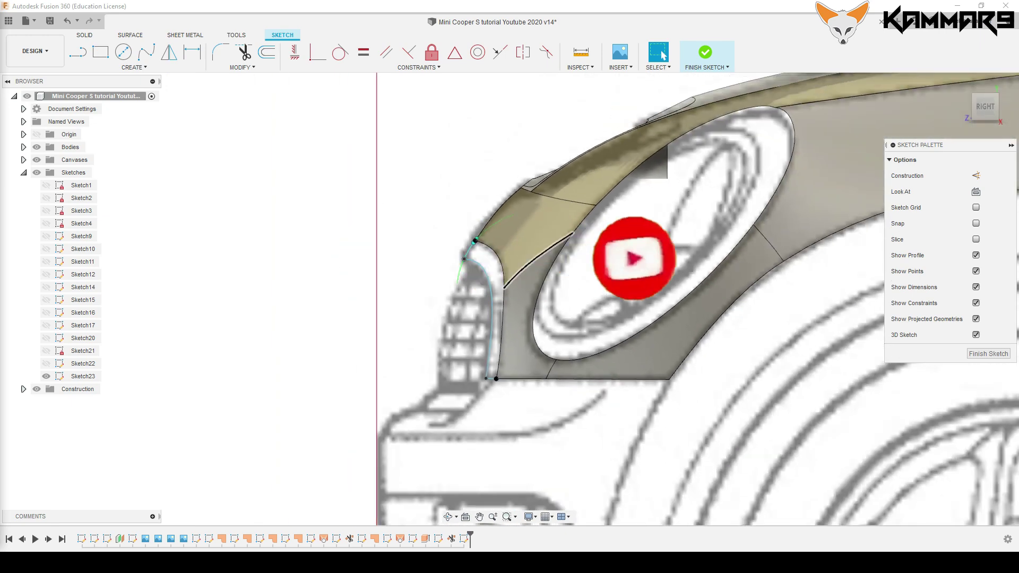
click(984, 96)
scroll(546, 221, up, 5)
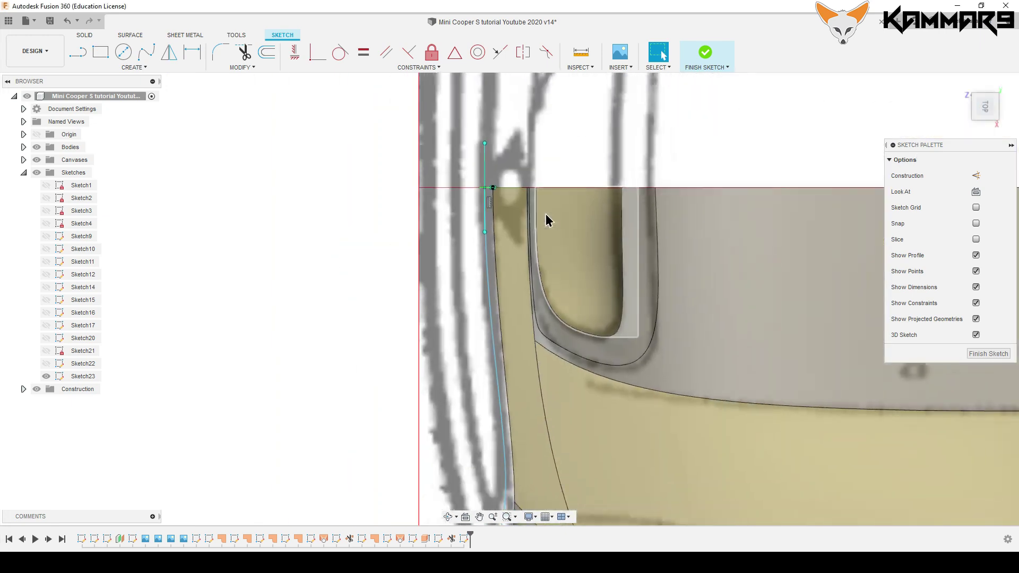
scroll(517, 444, up, 3)
scroll(517, 443, up, 2)
scroll(519, 480, up, 2)
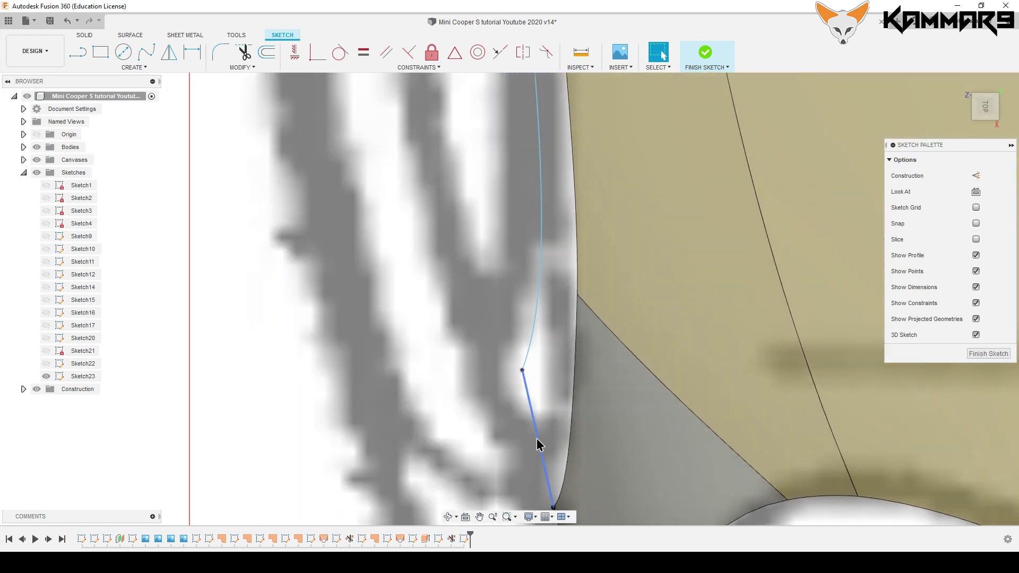
click(537, 438)
scroll(522, 372, down, 2)
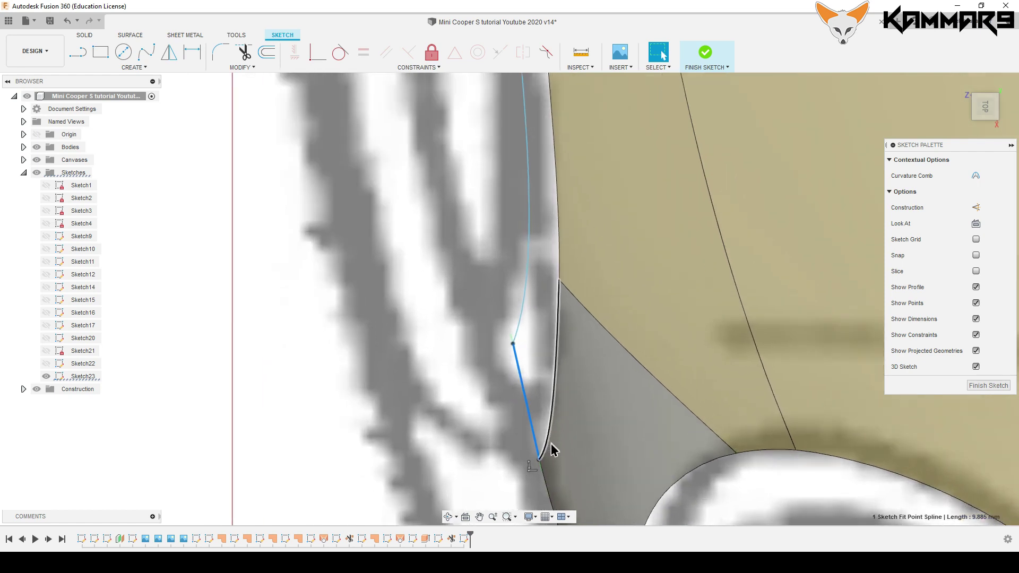
scroll(541, 445, up, 2)
right_click(542, 466)
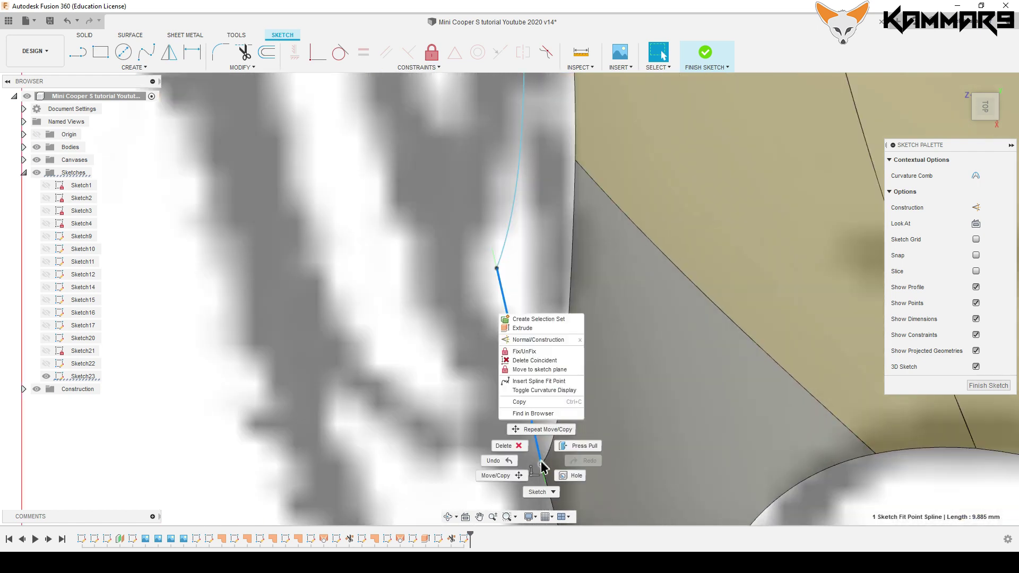
key(Escape)
Activate the spline's lower tangent handle and nudge its endpoint slightly up and left.
click(541, 455)
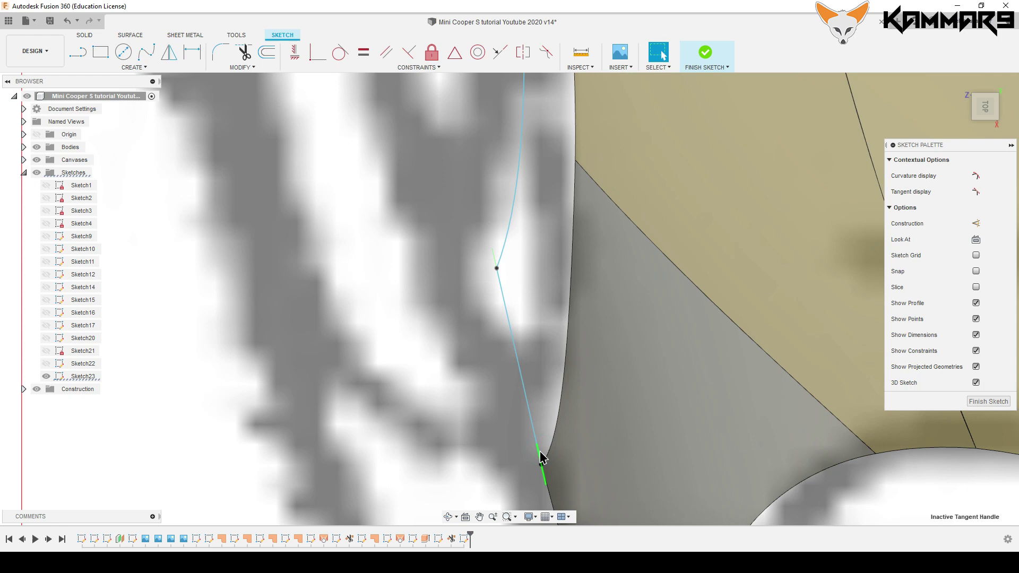
right_click(540, 458)
click(547, 511)
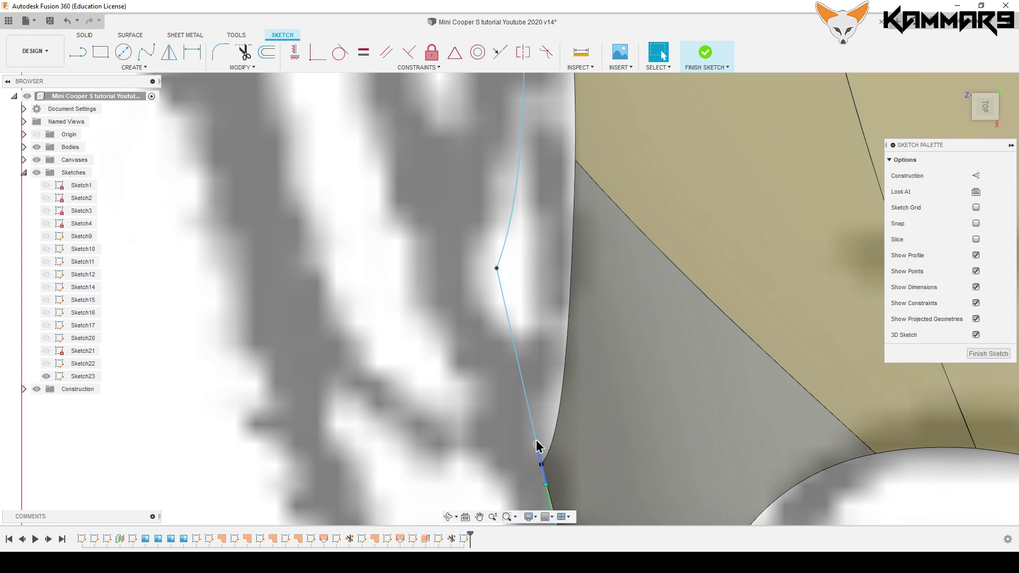
key(m)
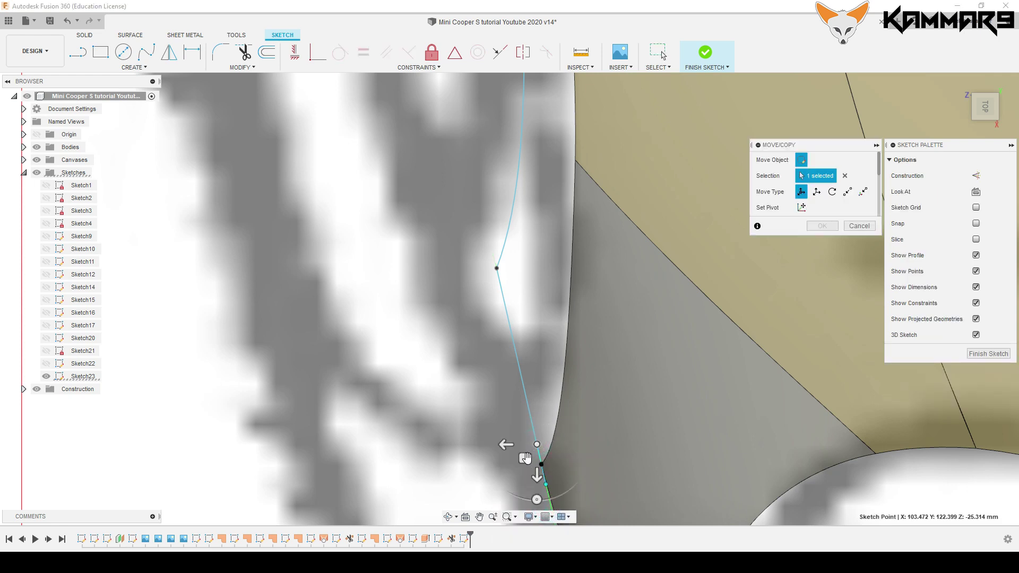
drag(524, 458, 520, 449)
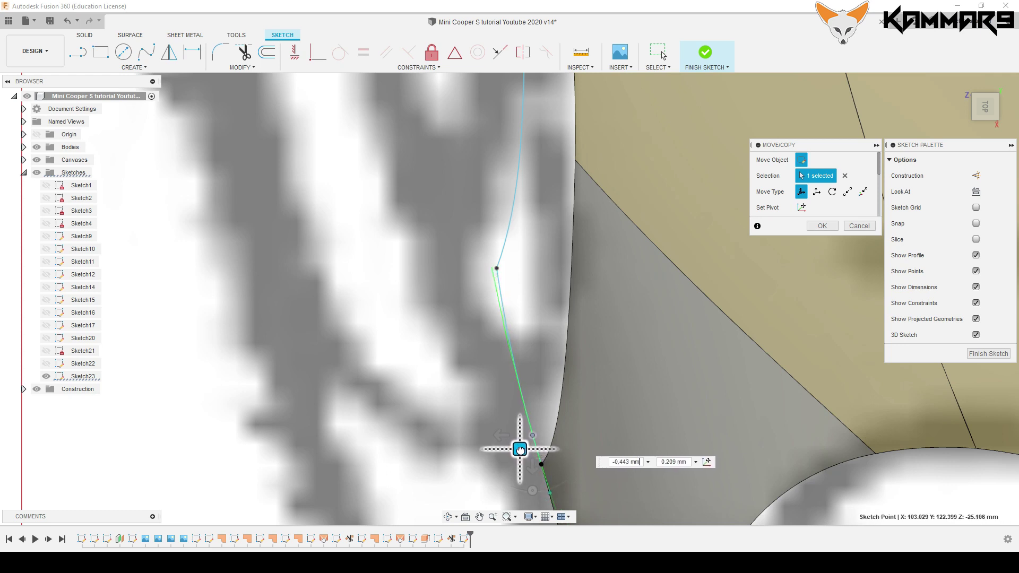
click(834, 225)
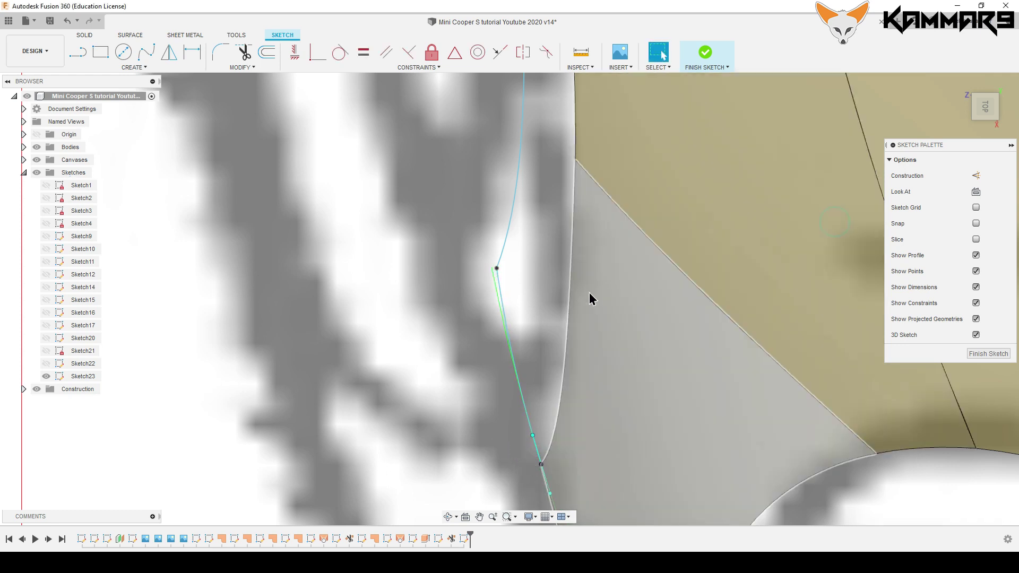
Orbit out to check the whole car front and finish the 3D sketch.
scroll(509, 345, down, 5)
scroll(501, 404, down, 5)
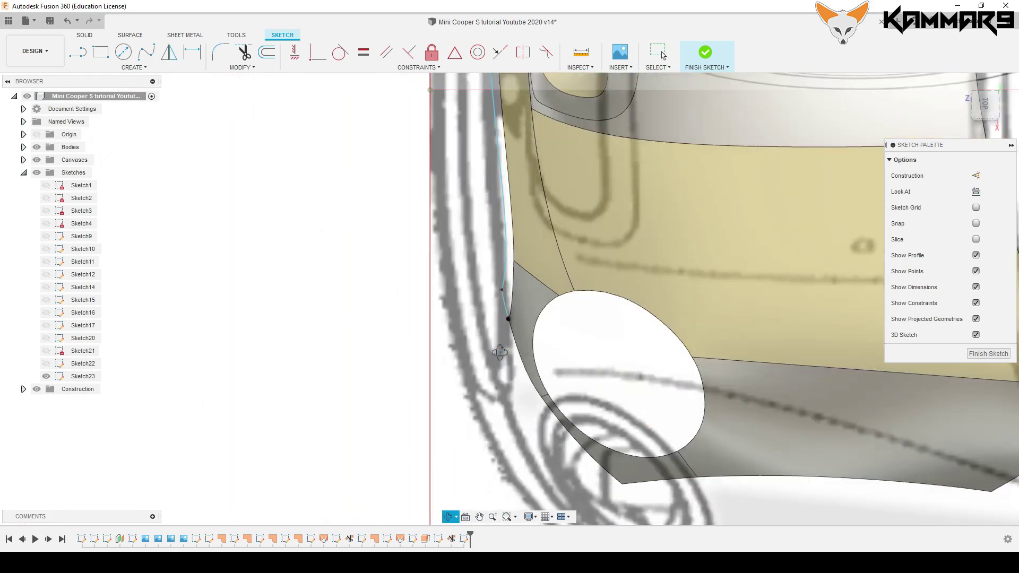
mouse_move(501, 404)
shift+middle_down()
mouse_move(524, 408)
mouse_move(549, 244)
shift+middle_up()
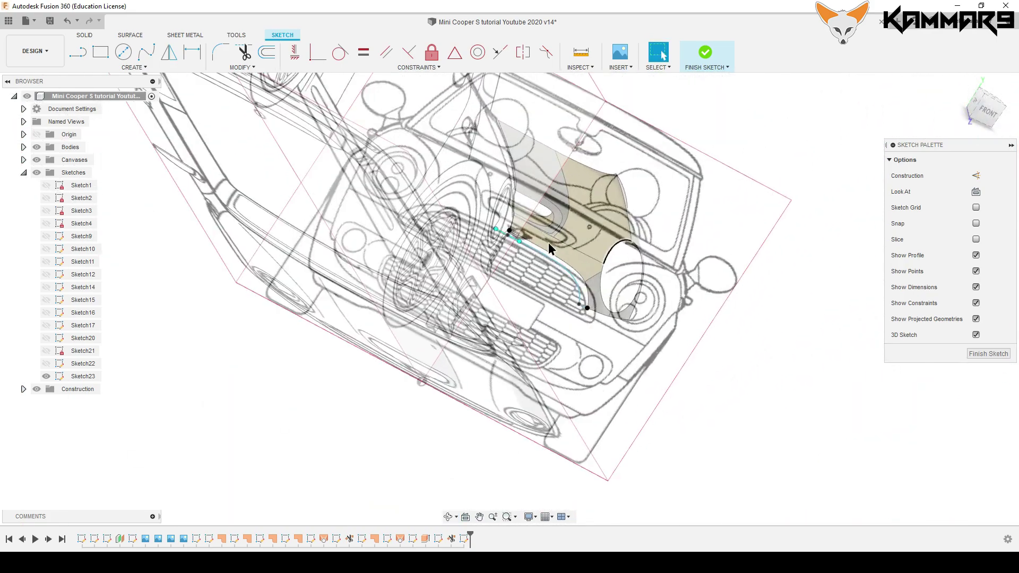
scroll(548, 243, up, 3)
scroll(536, 239, up, 3)
scroll(526, 237, up, 3)
scroll(526, 237, up, 2)
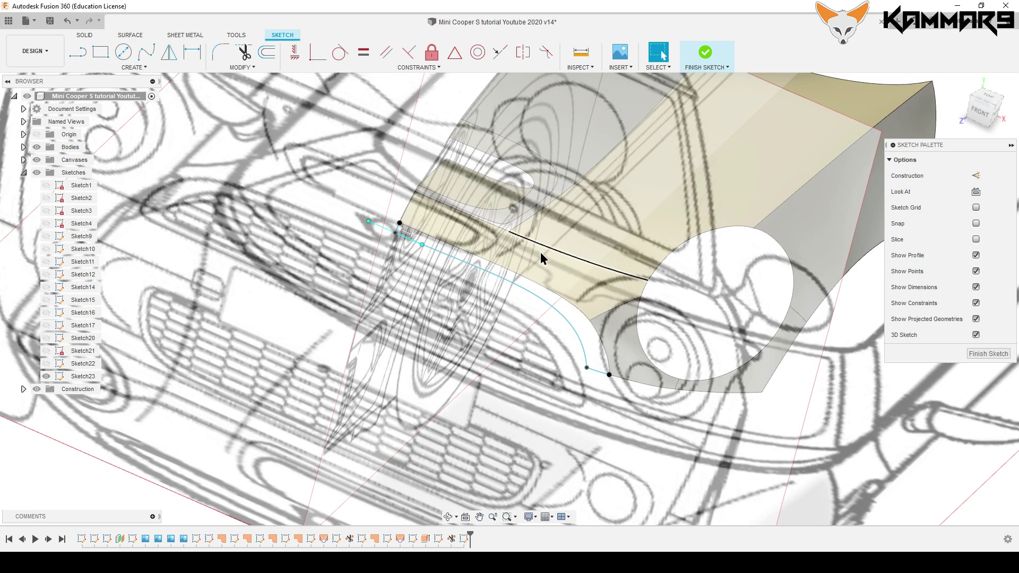
scroll(540, 253, up, 2)
scroll(544, 287, up, 2)
scroll(560, 415, down, 5)
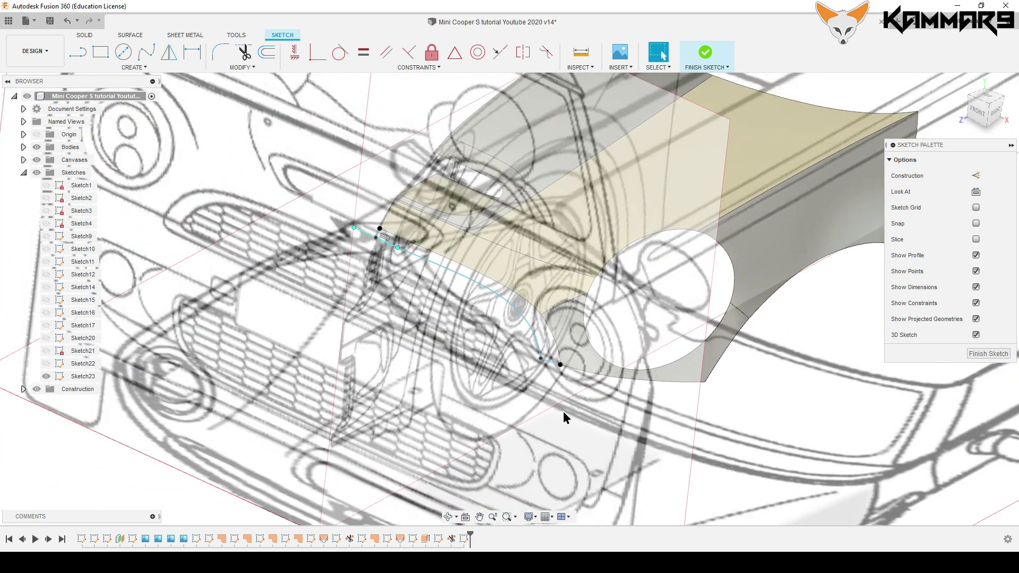
scroll(705, 393, up, 5)
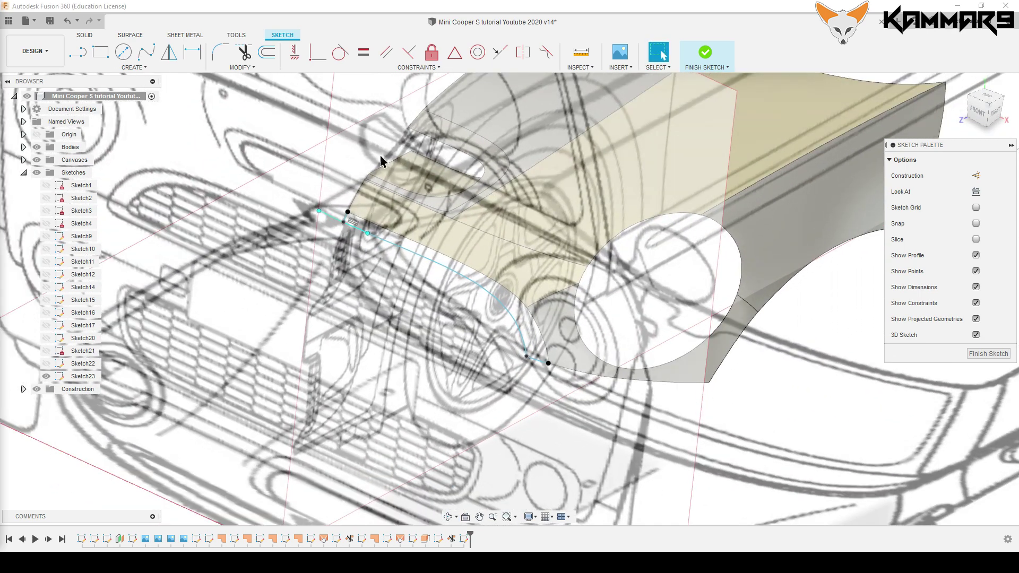
click(974, 354)
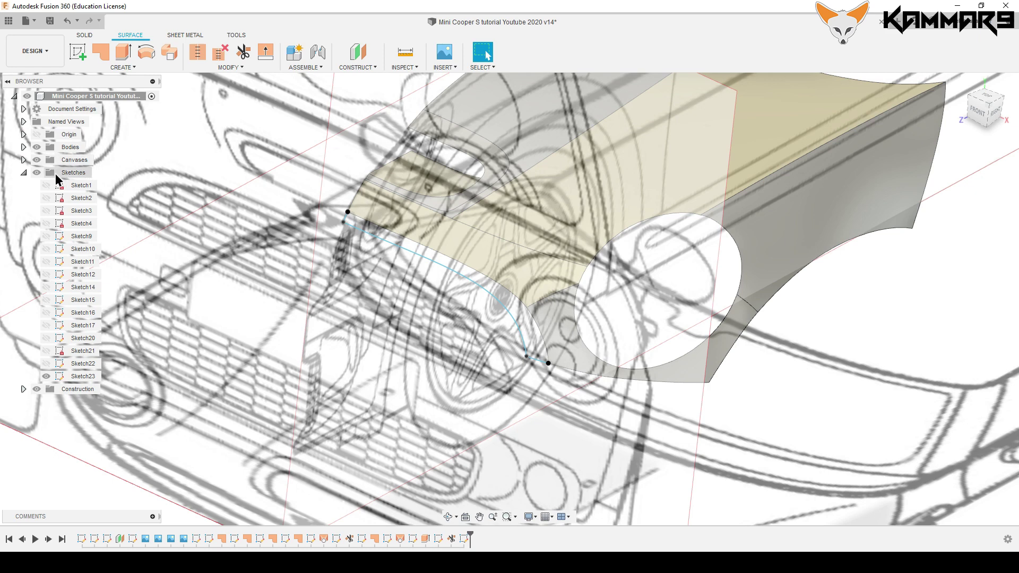
Hide the canvases, then trial a loft between the curved side edge and top edge and cancel it.
click(36, 160)
scroll(362, 266, up, 3)
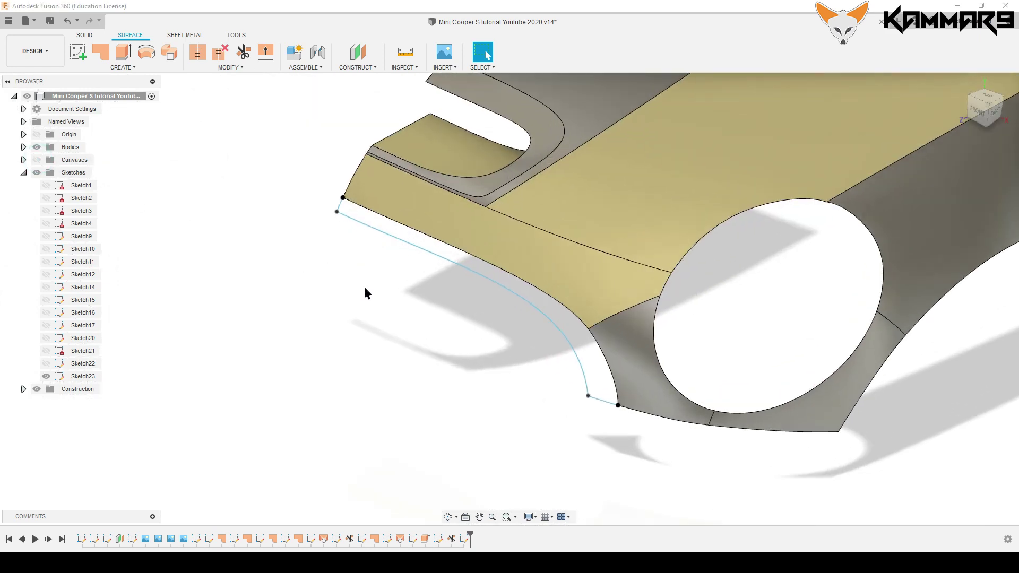
click(125, 66)
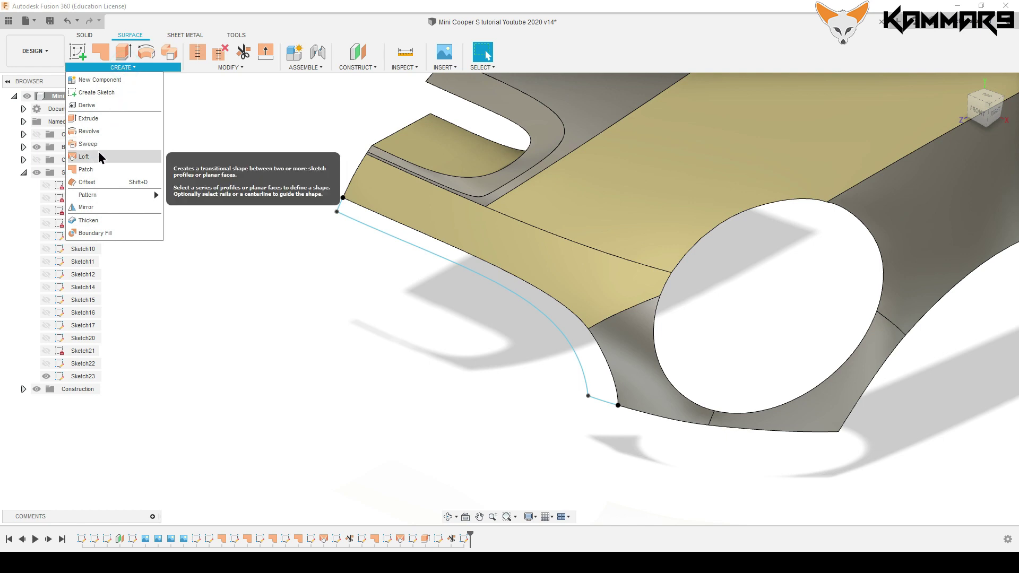
click(152, 158)
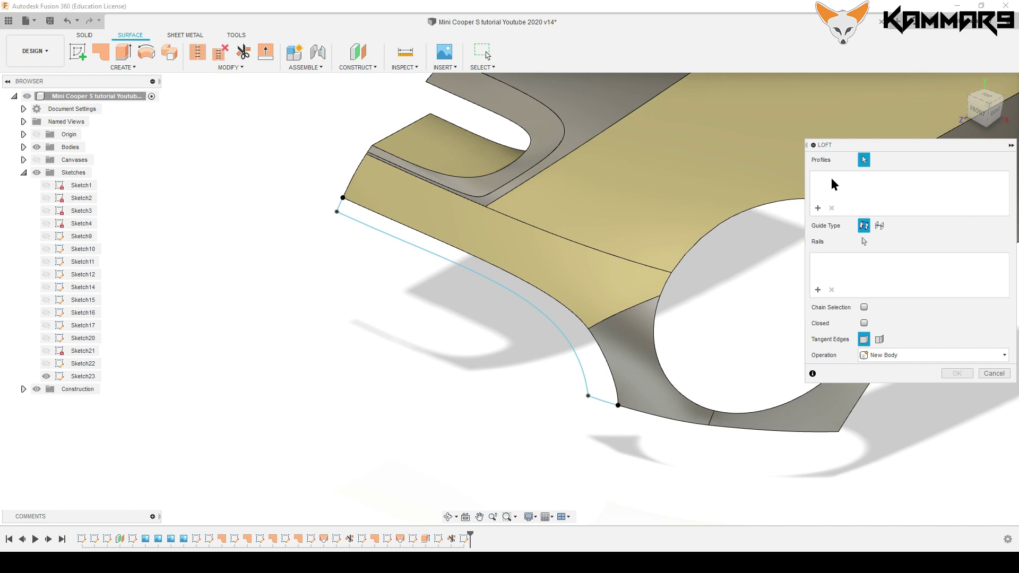
click(596, 345)
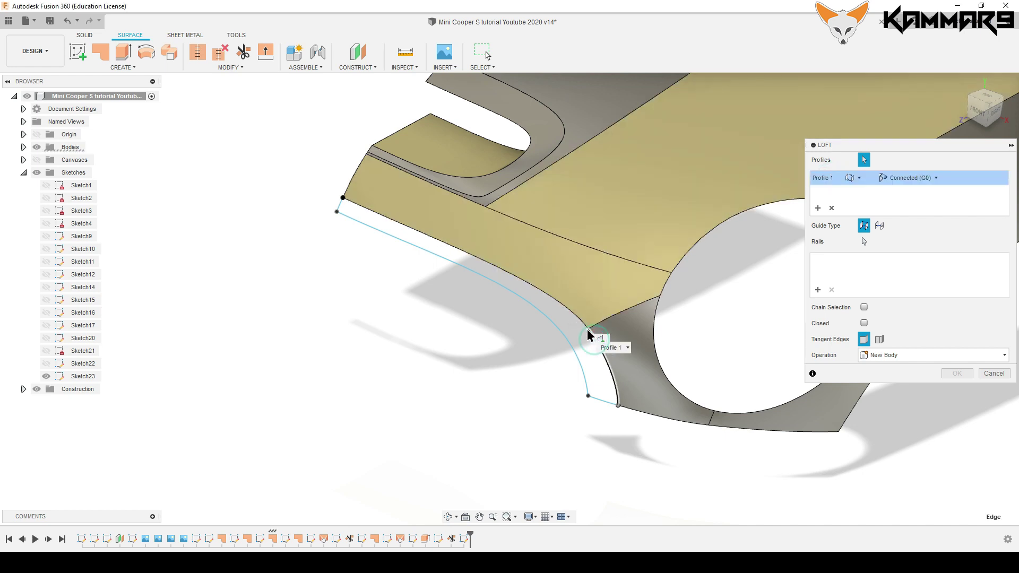
click(586, 329)
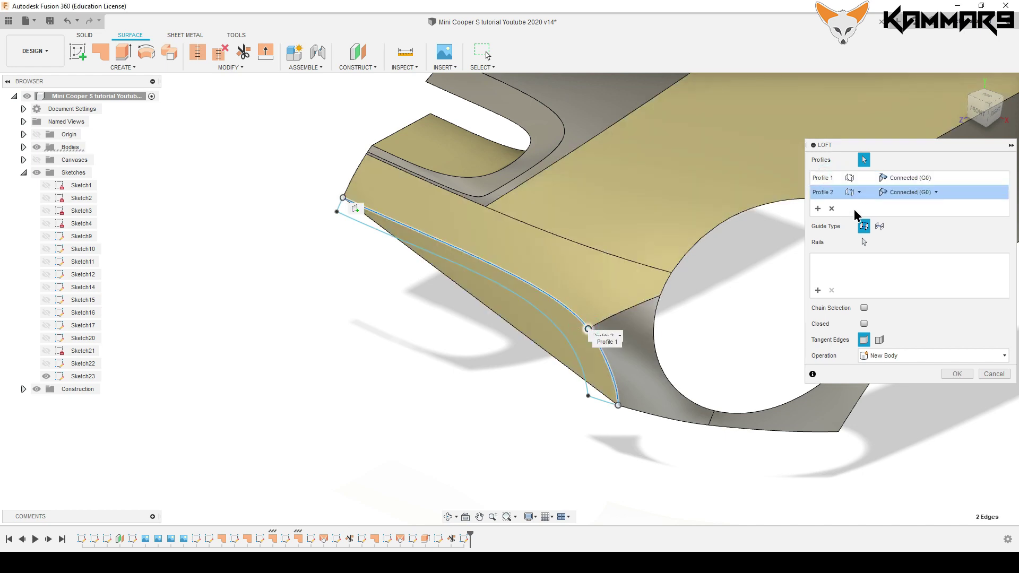
click(832, 209)
click(832, 208)
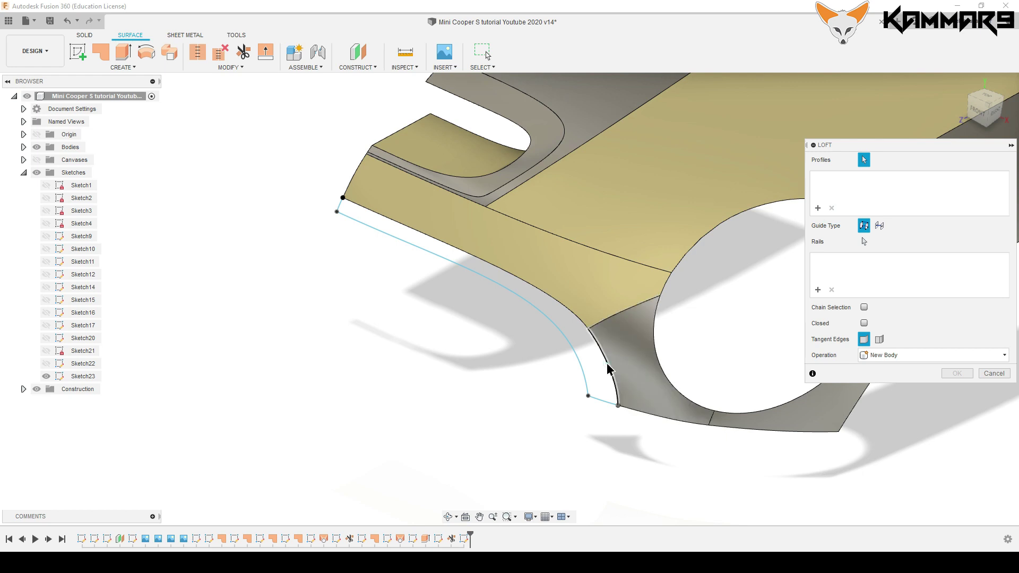
click(596, 345)
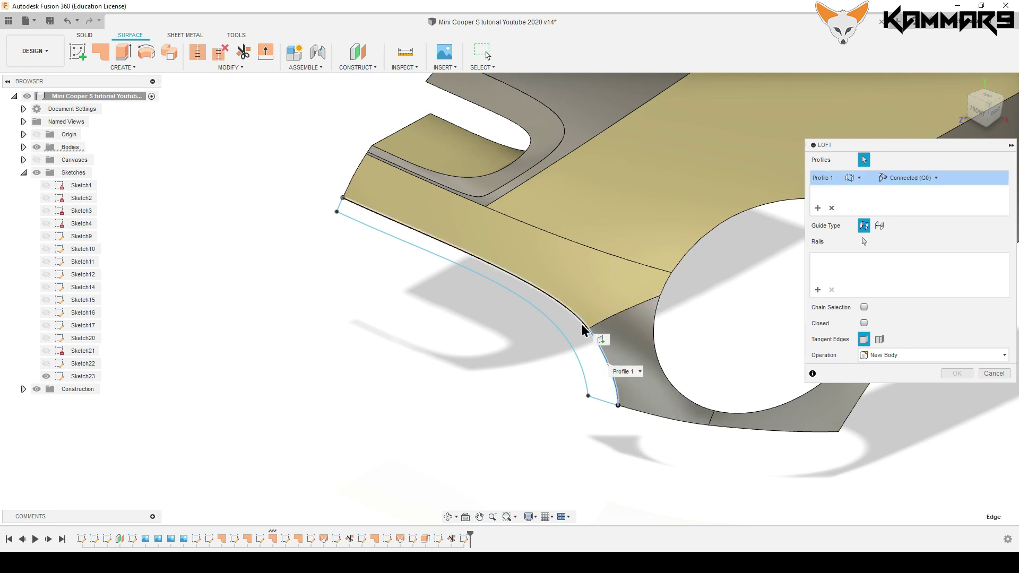
click(582, 329)
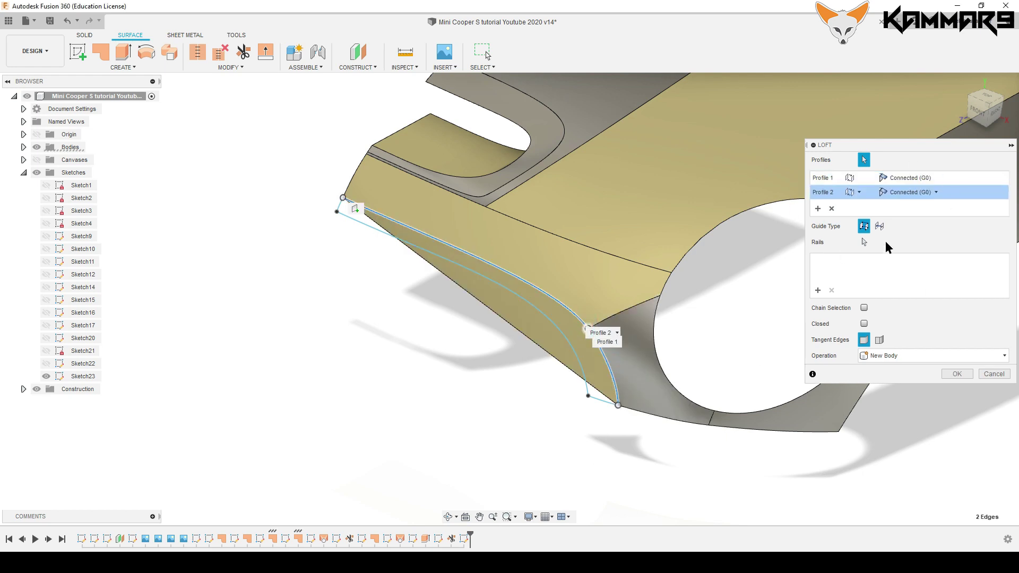
click(994, 374)
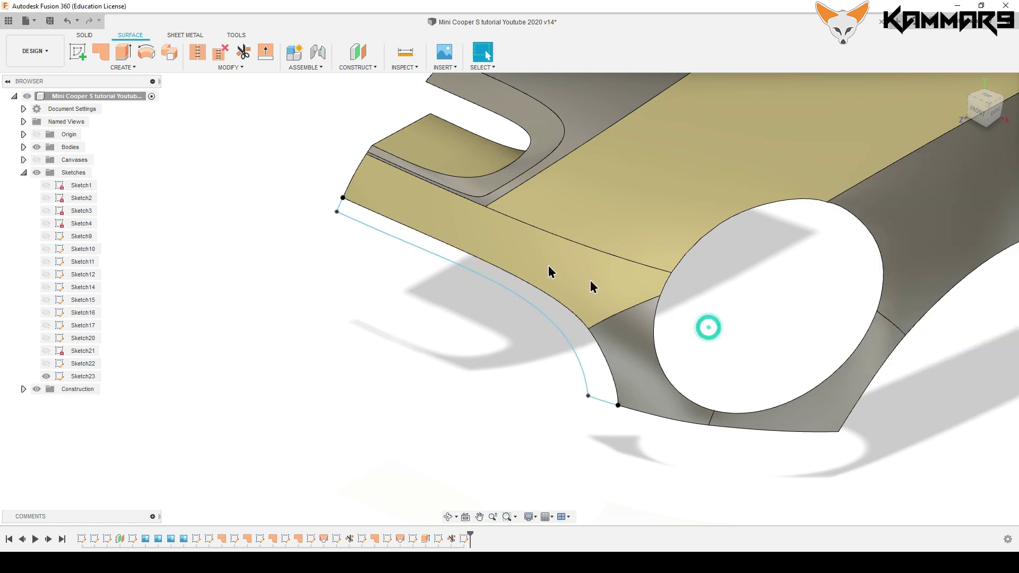
Stitch the lower wheel-arch patch and the upper fender band into one surface body.
click(204, 56)
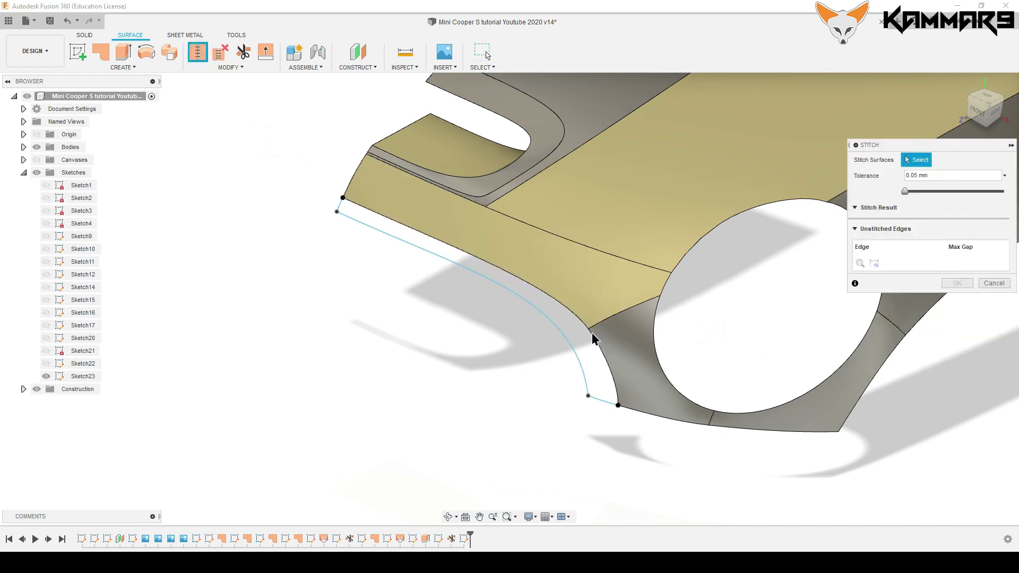
click(648, 346)
click(616, 307)
click(957, 429)
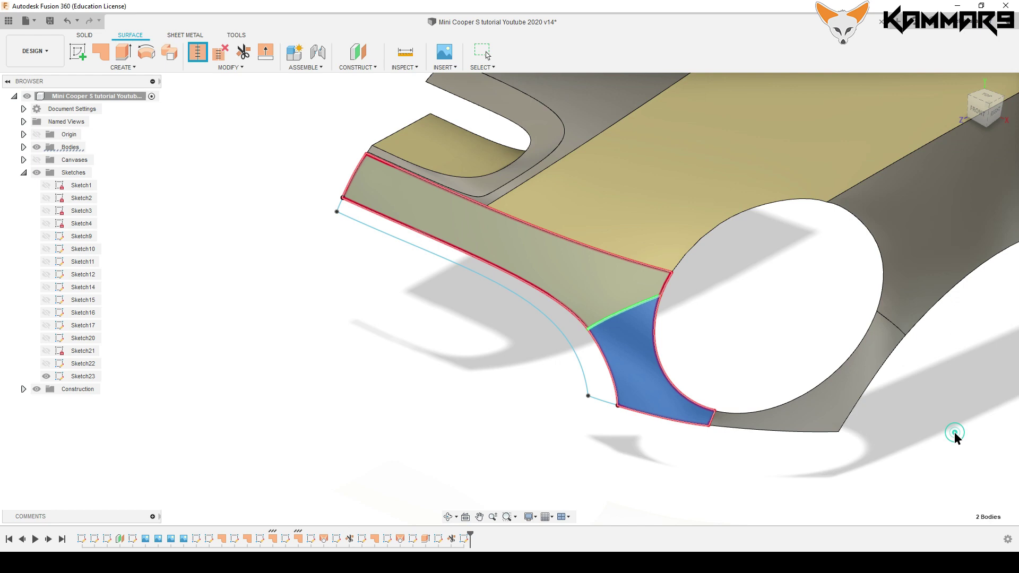
click(738, 486)
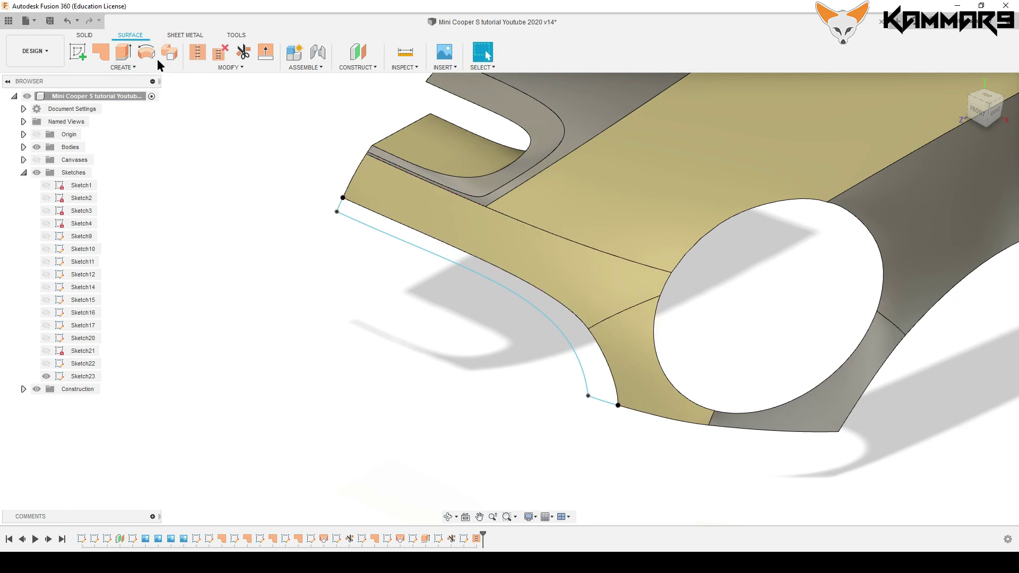
Loft a surface from the fender's lower edge to the sketch curve, guided by two rails.
click(124, 68)
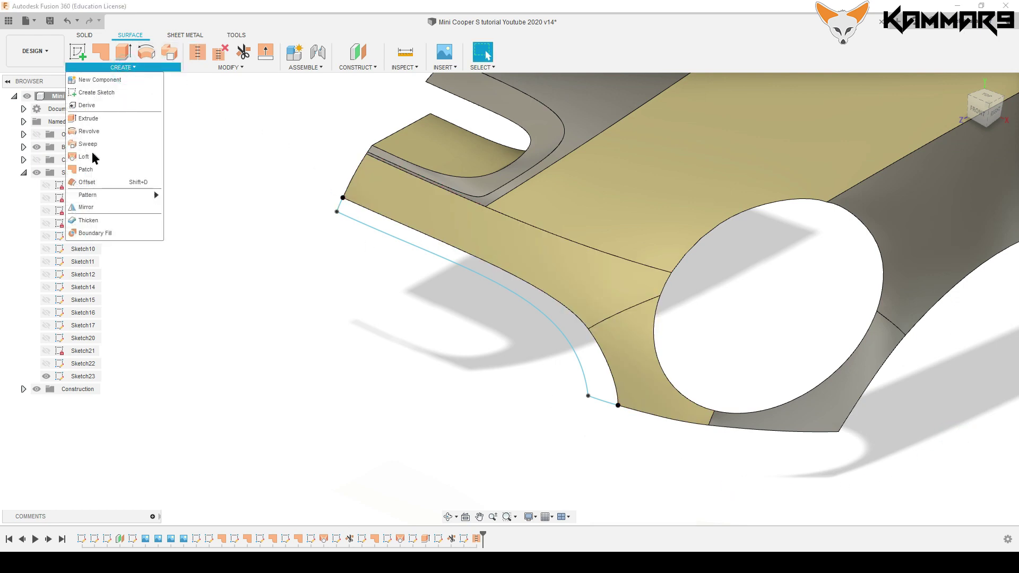
click(98, 162)
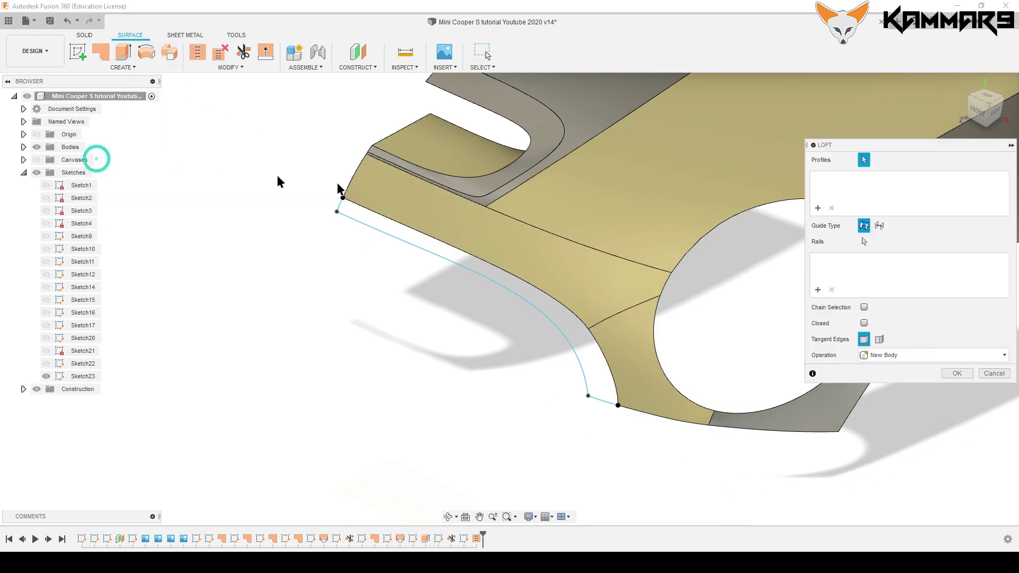
click(605, 361)
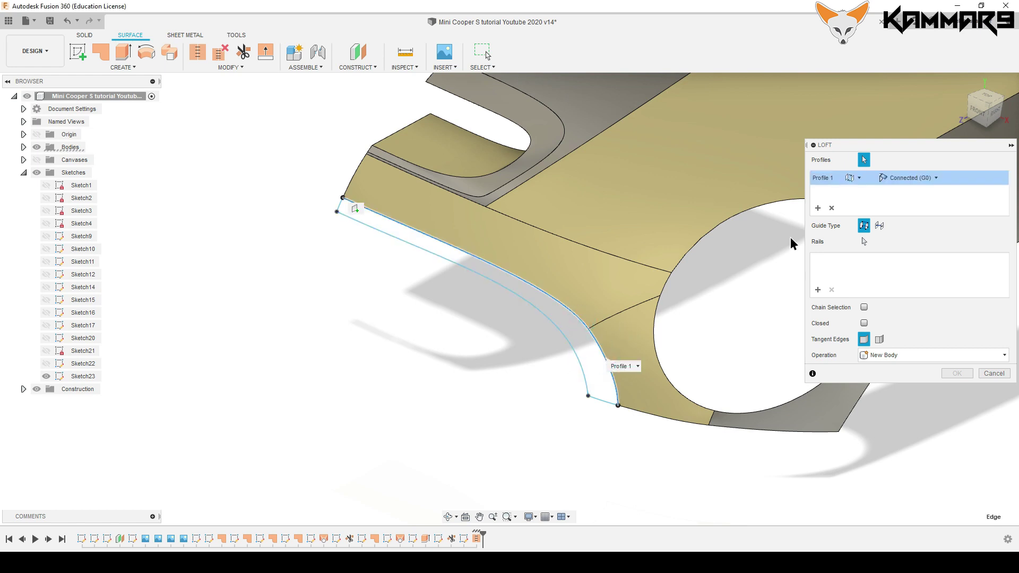
click(577, 355)
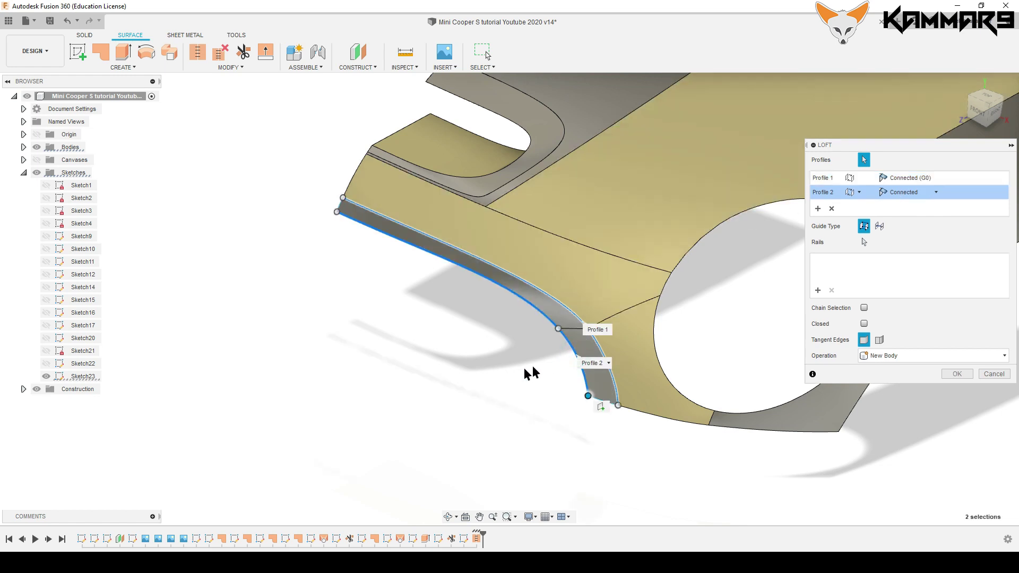
mouse_move(455, 398)
shift+middle_down()
mouse_move(441, 412)
mouse_move(452, 419)
shift+middle_up()
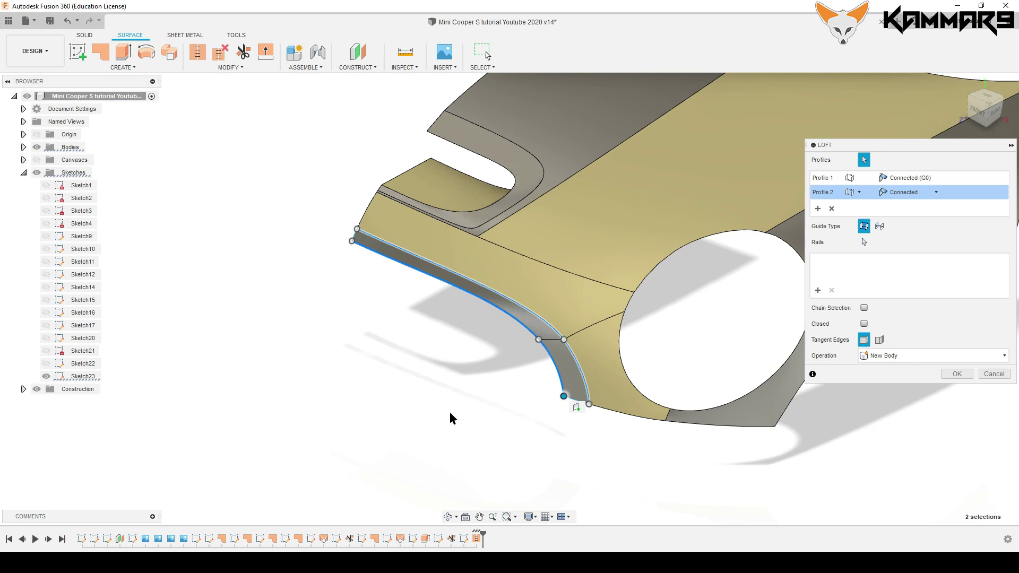
click(817, 291)
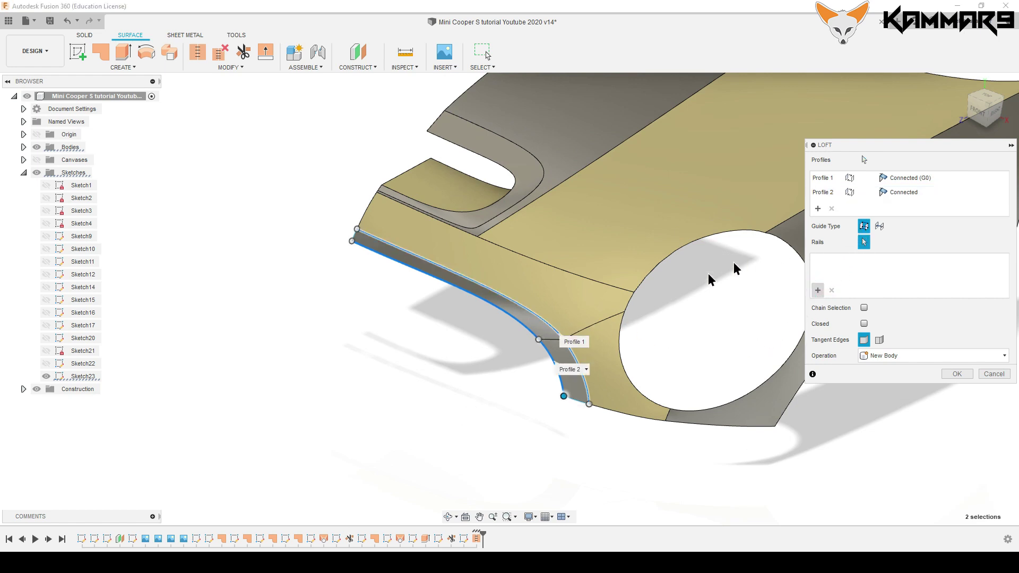
scroll(568, 409, up, 3)
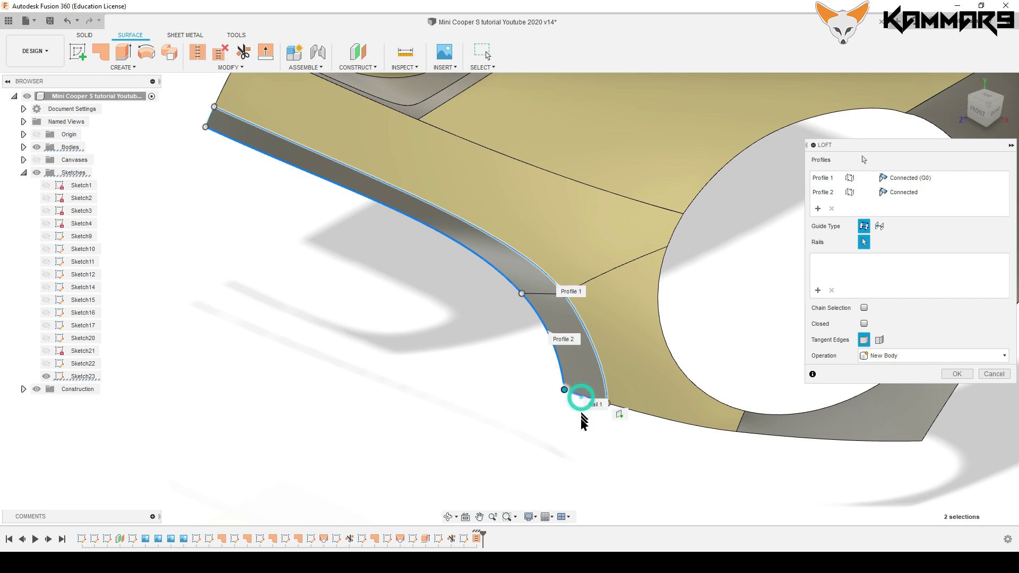
click(583, 399)
scroll(428, 346, down, 2)
scroll(270, 178, up, 2)
click(268, 169)
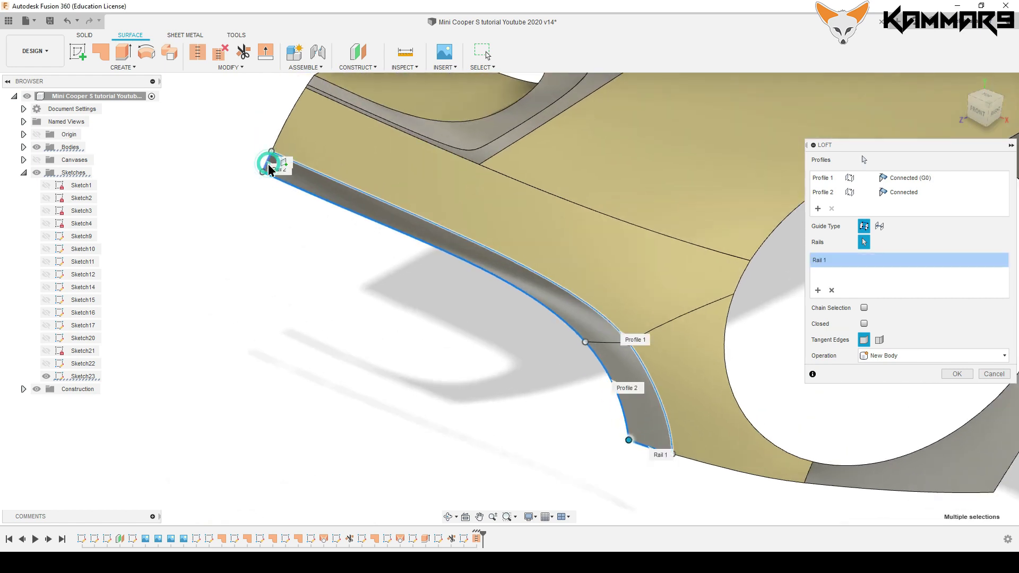
click(956, 374)
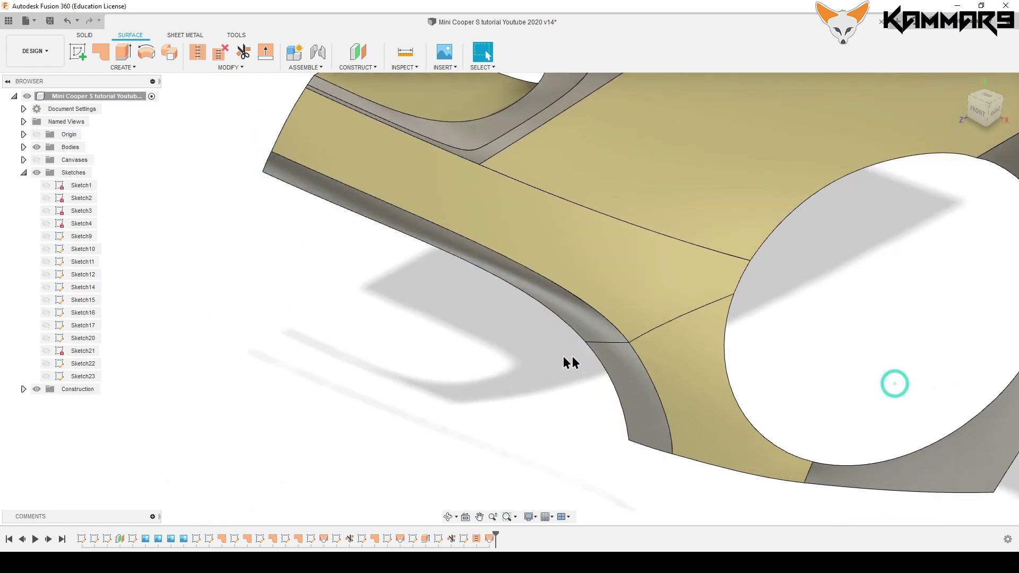
Show the Mini reference canvases again and zoom into the fender from the right side view.
mouse_move(568, 359)
shift+middle_down()
mouse_move(421, 294)
mouse_move(544, 338)
mouse_move(516, 302)
mouse_move(476, 342)
shift+middle_up()
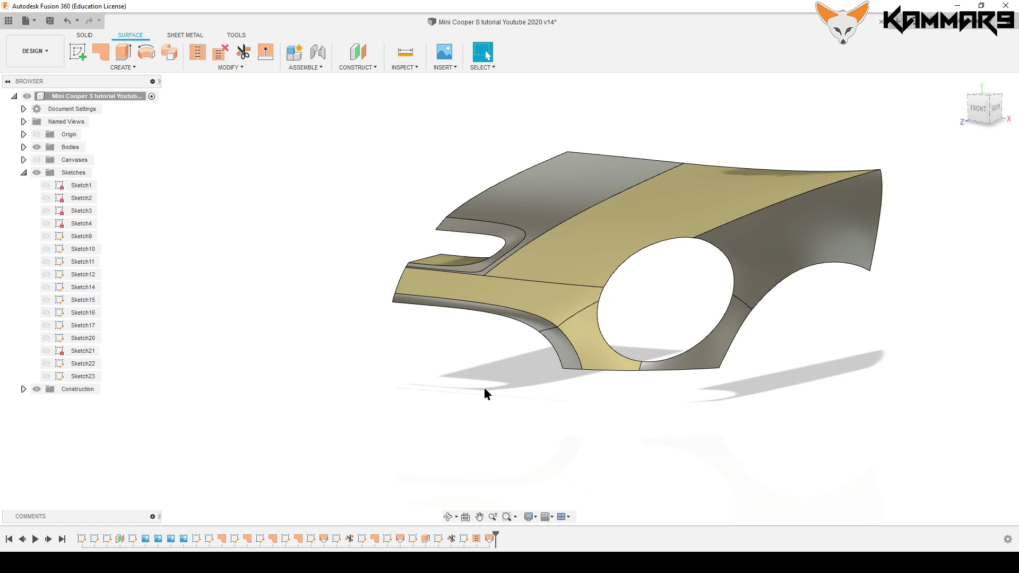
scroll(580, 345, down, 1)
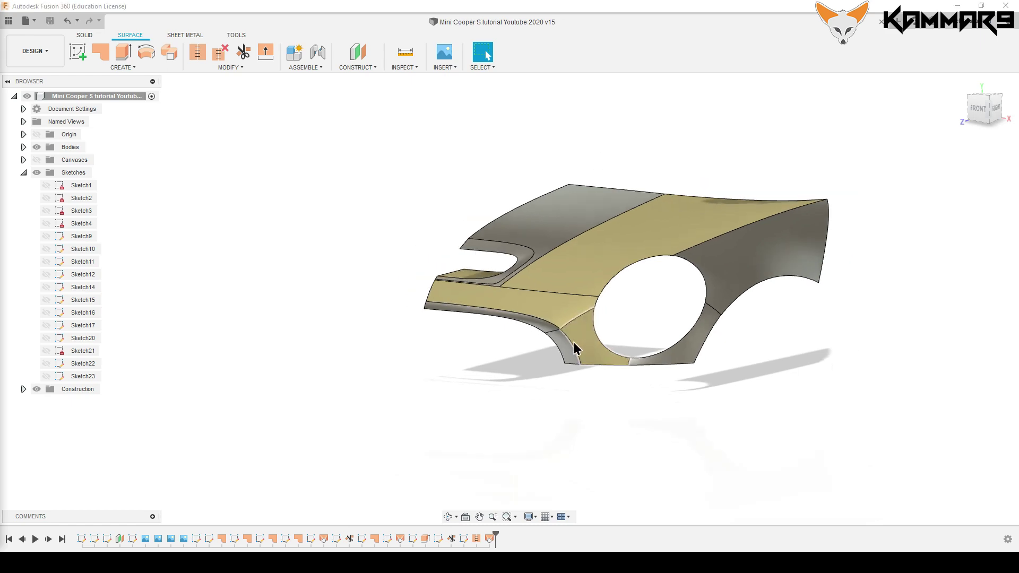
scroll(581, 345, down, 2)
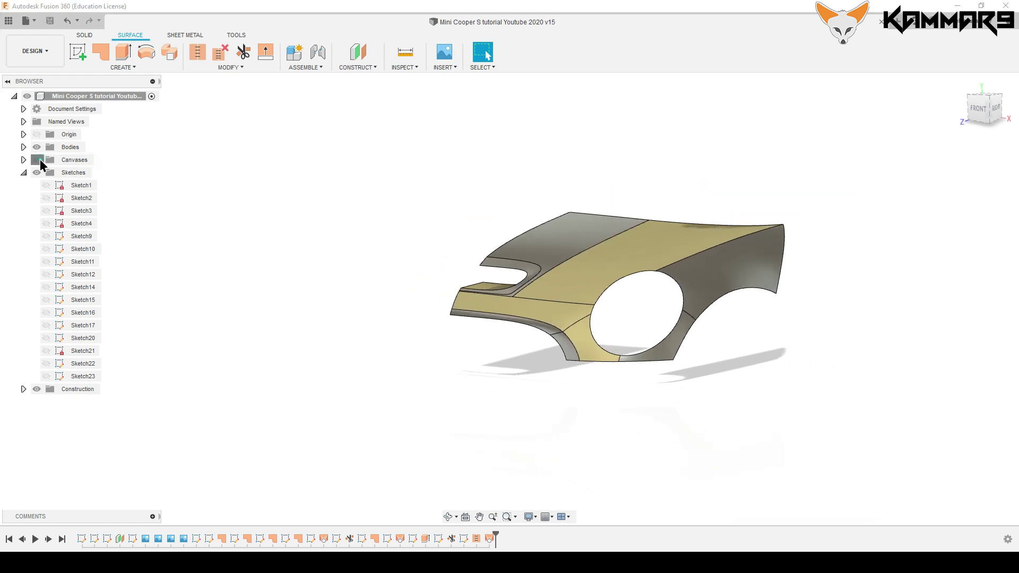
click(36, 160)
mouse_move(614, 375)
shift+middle_down()
mouse_move(575, 387)
mouse_move(930, 188)
shift+middle_up()
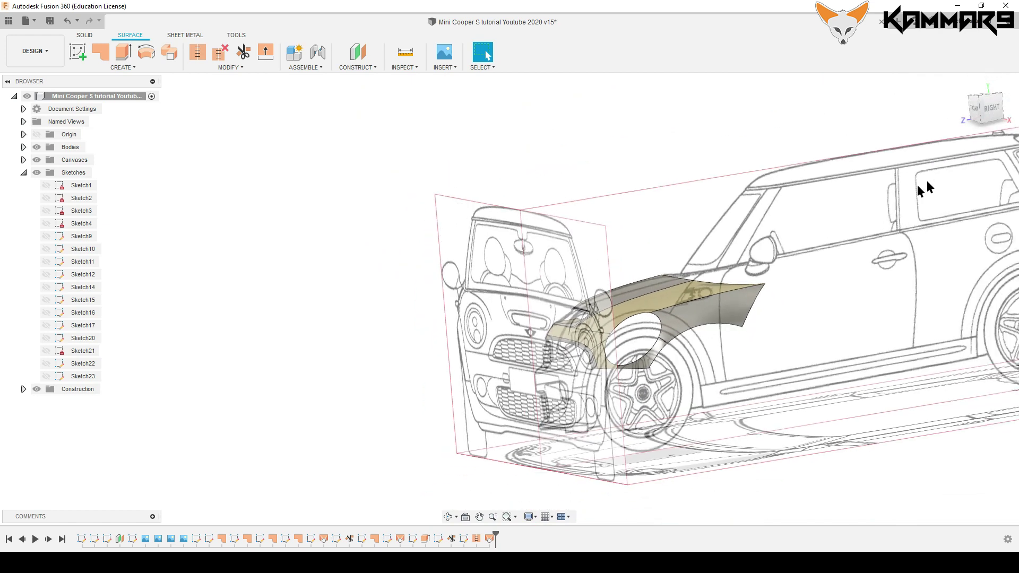
click(985, 107)
scroll(606, 395, up, 2)
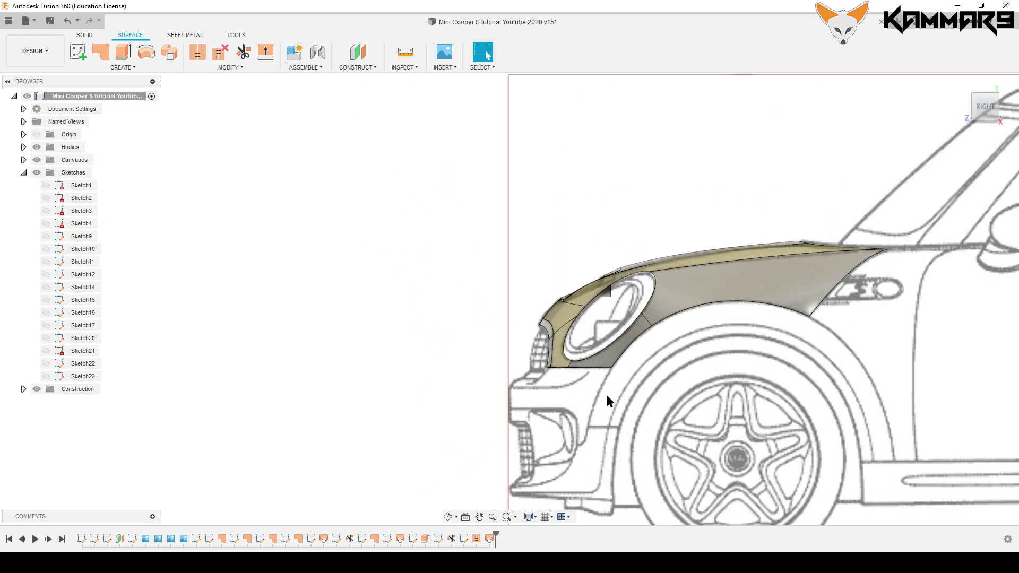
scroll(601, 378, up, 4)
scroll(478, 413, up, 3)
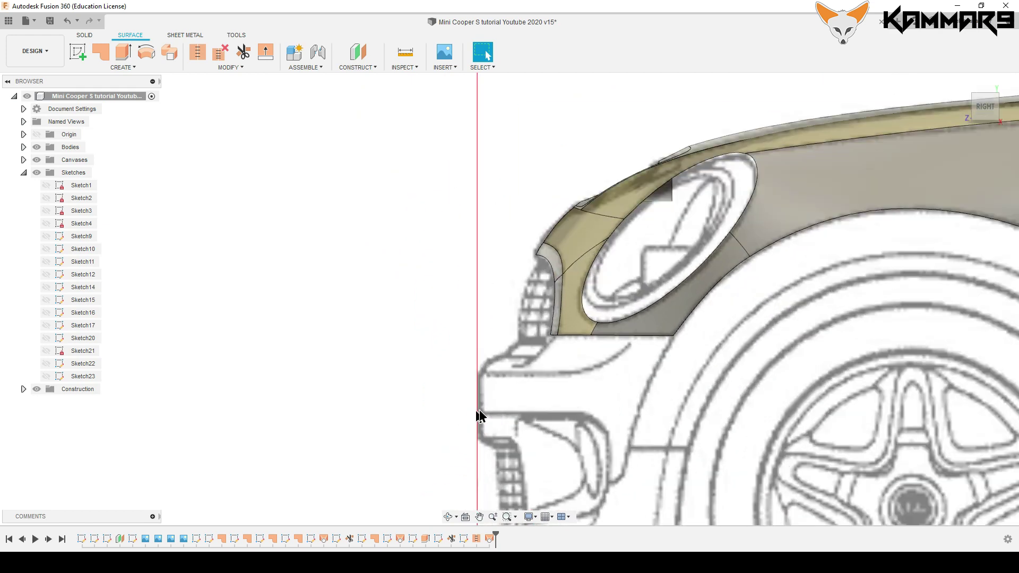
Start a new sketch and draw a vertical spline down the bumper's front edge.
click(78, 56)
click(346, 307)
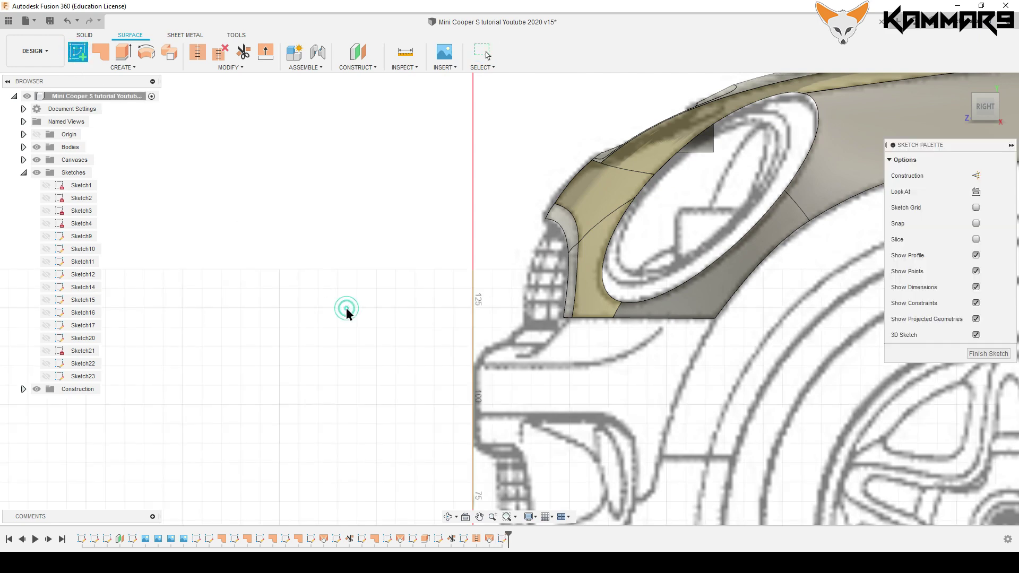
scroll(476, 402, up, 2)
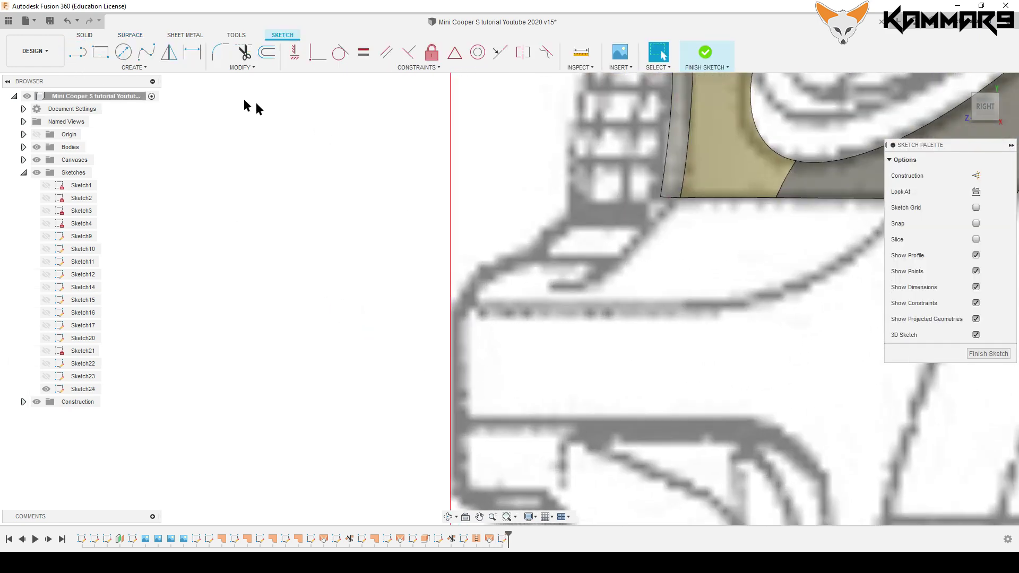
click(153, 54)
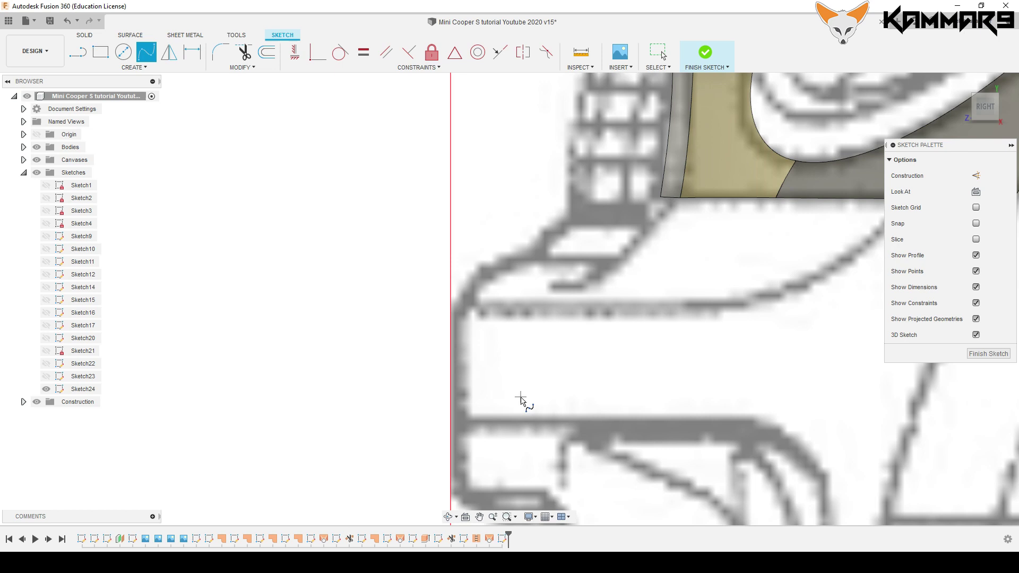
scroll(525, 385, up, 2)
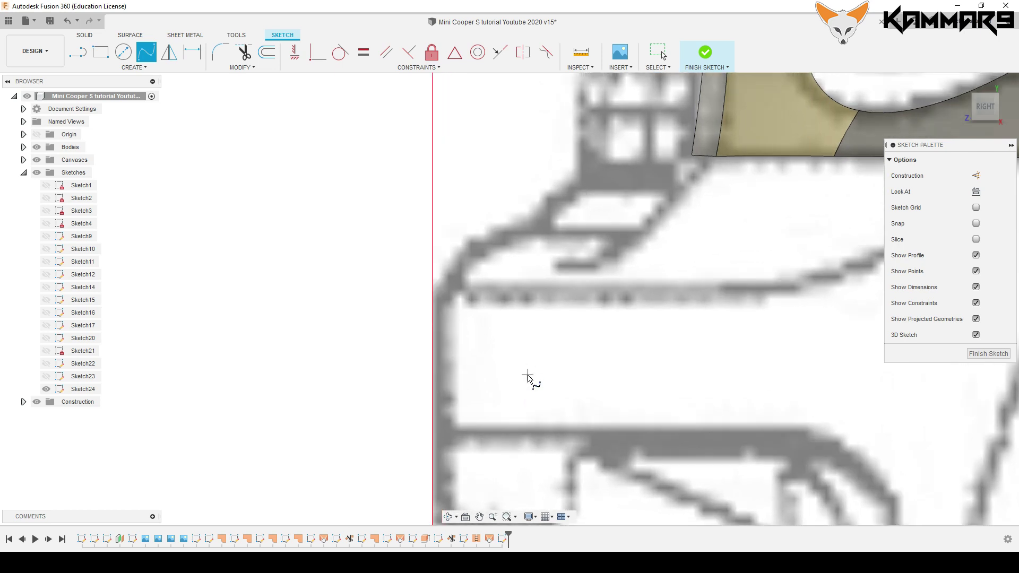
click(419, 278)
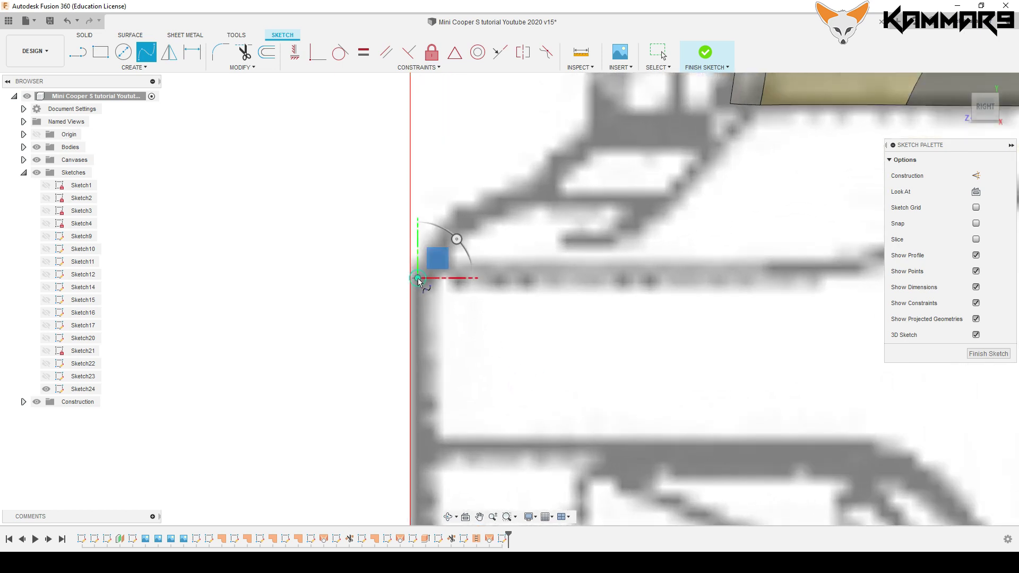
click(418, 445)
key(Escape)
scroll(339, 320, down, 2)
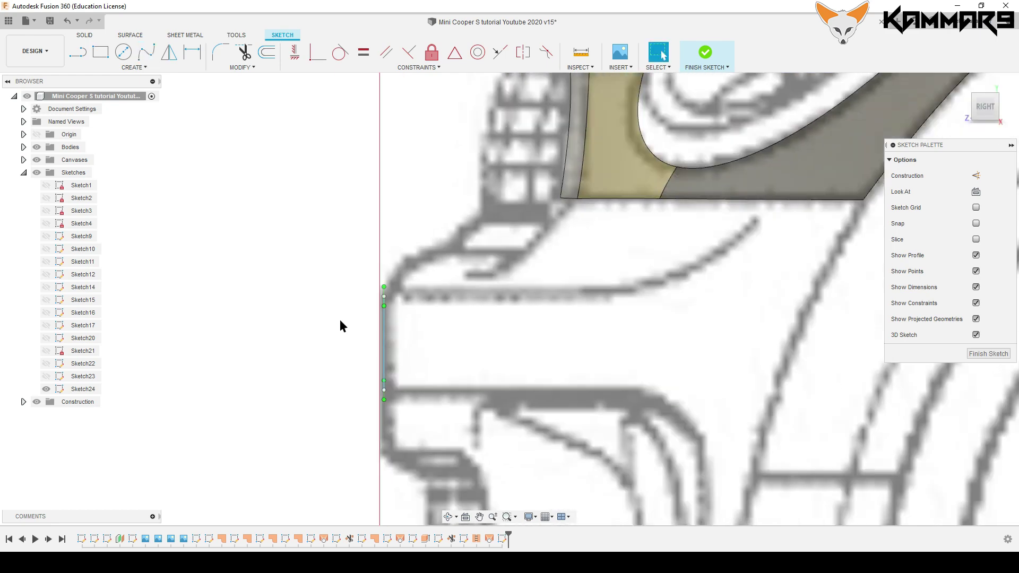
scroll(383, 299, down, 2)
scroll(382, 298, down, 2)
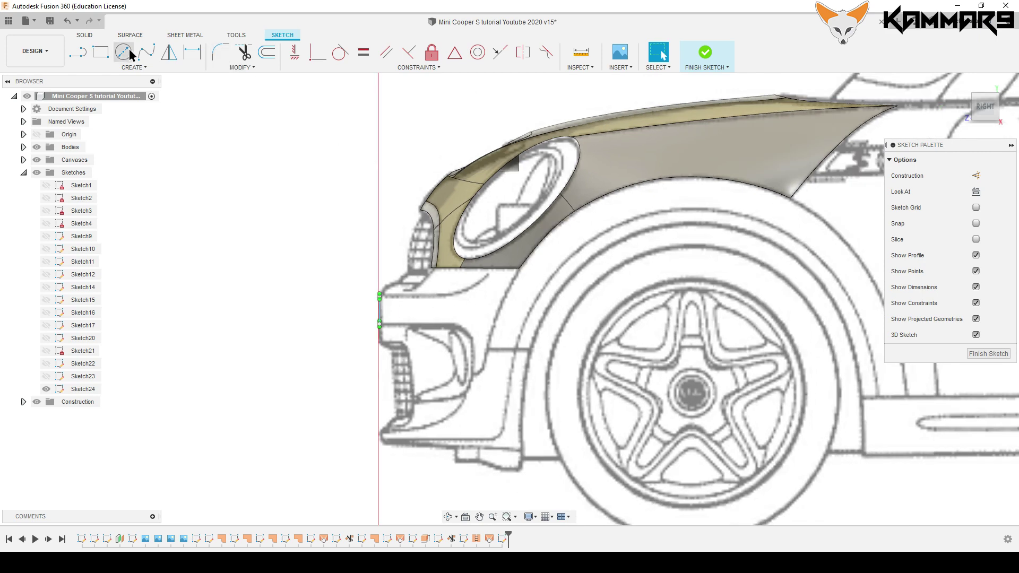
Draw a second spline from the fender's lower corner down onto the bumper.
click(146, 51)
shift+middle_drag(475, 324, 559, 316)
scroll(559, 316, up, 2)
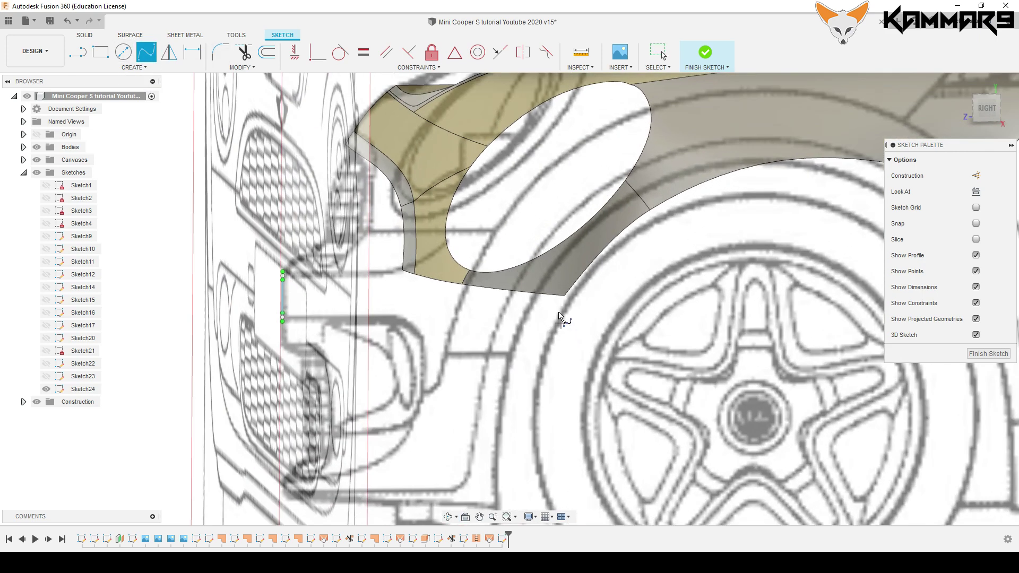
click(564, 295)
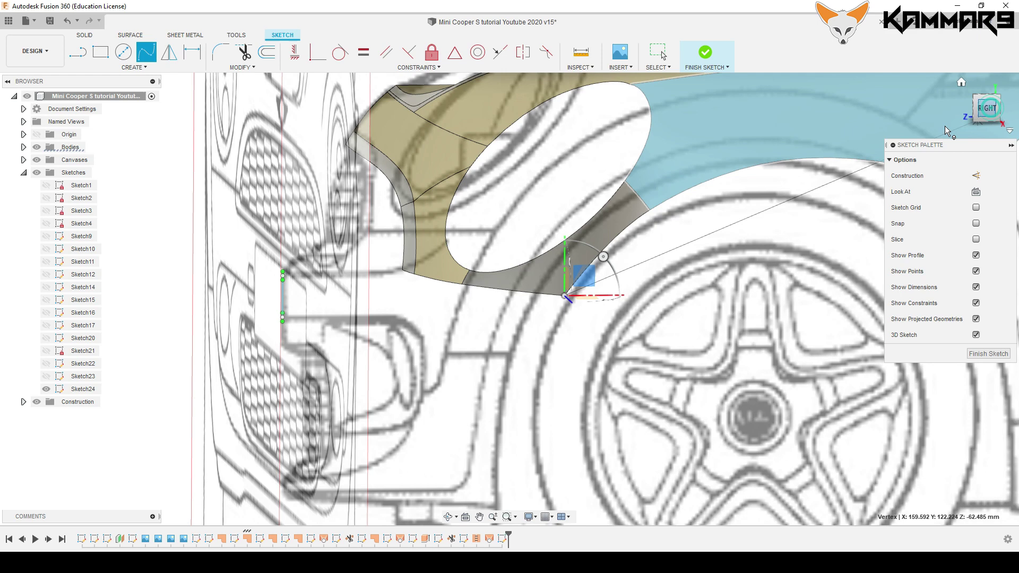
scroll(553, 295, up, 2)
scroll(504, 334, up, 2)
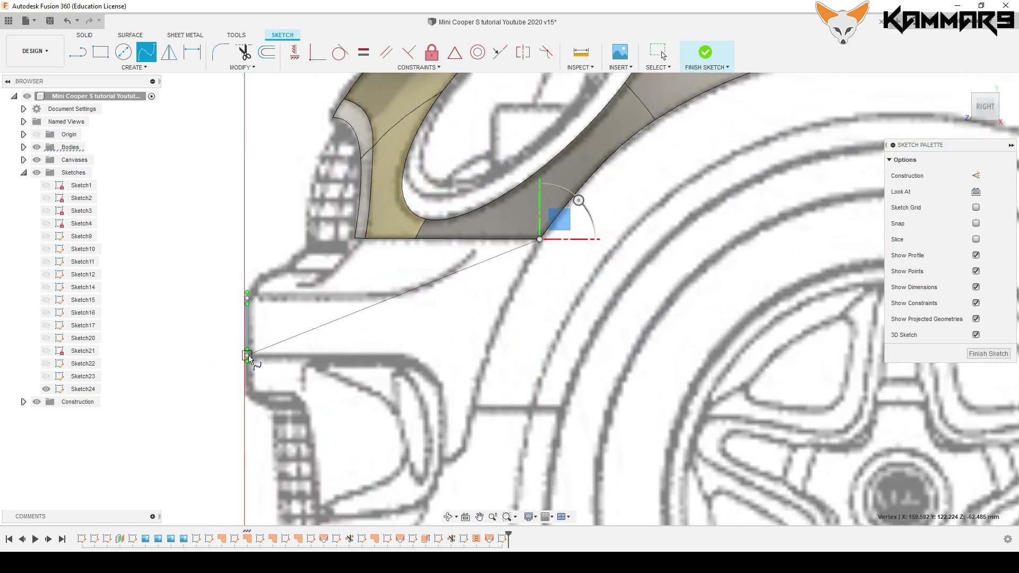
click(484, 360)
key(Escape)
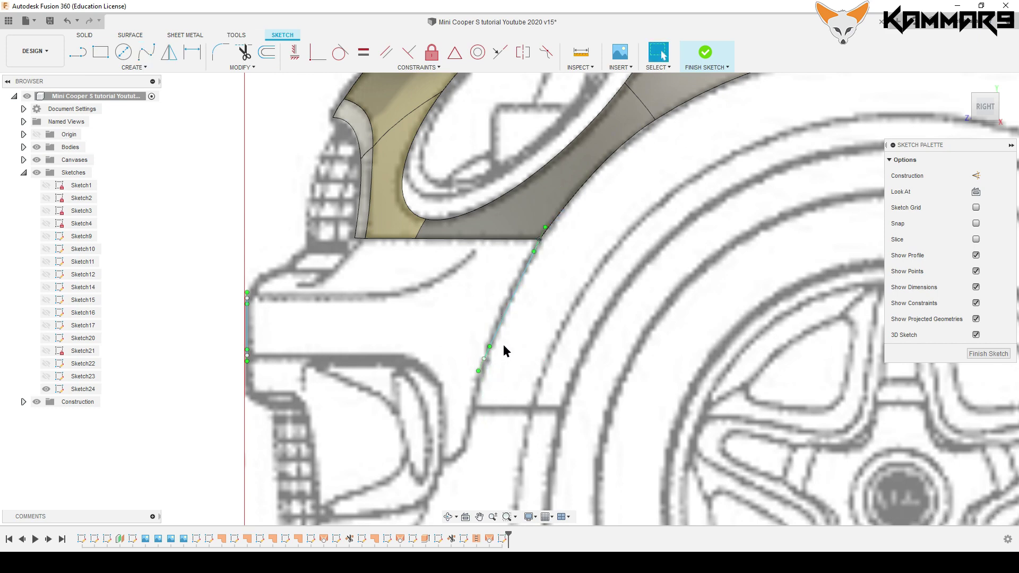
In front view, move the curve's lower end point about 4 mm inward.
click(485, 358)
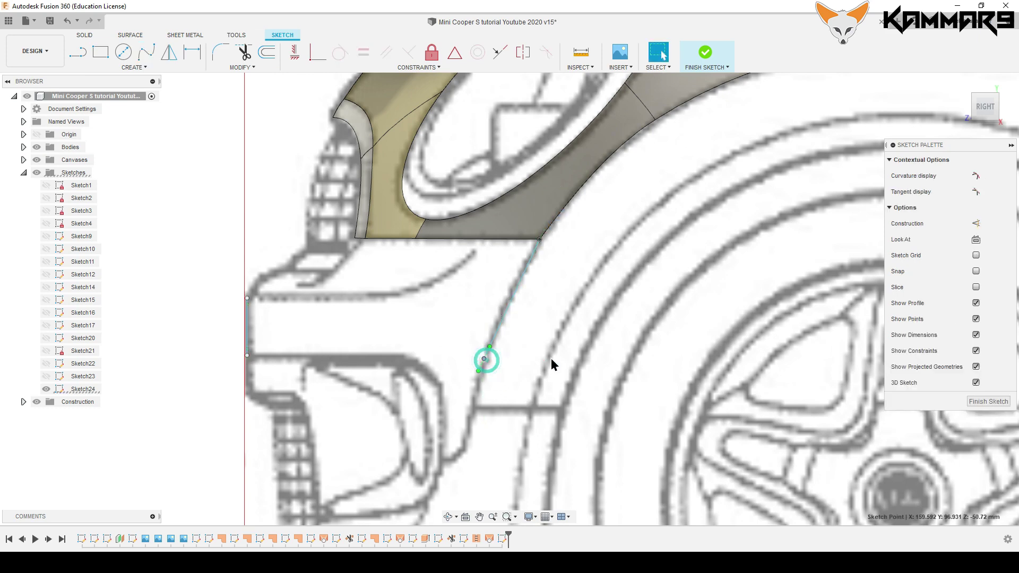
drag(964, 114, 955, 117)
click(955, 117)
scroll(553, 348, down, 3)
scroll(681, 349, up, 5)
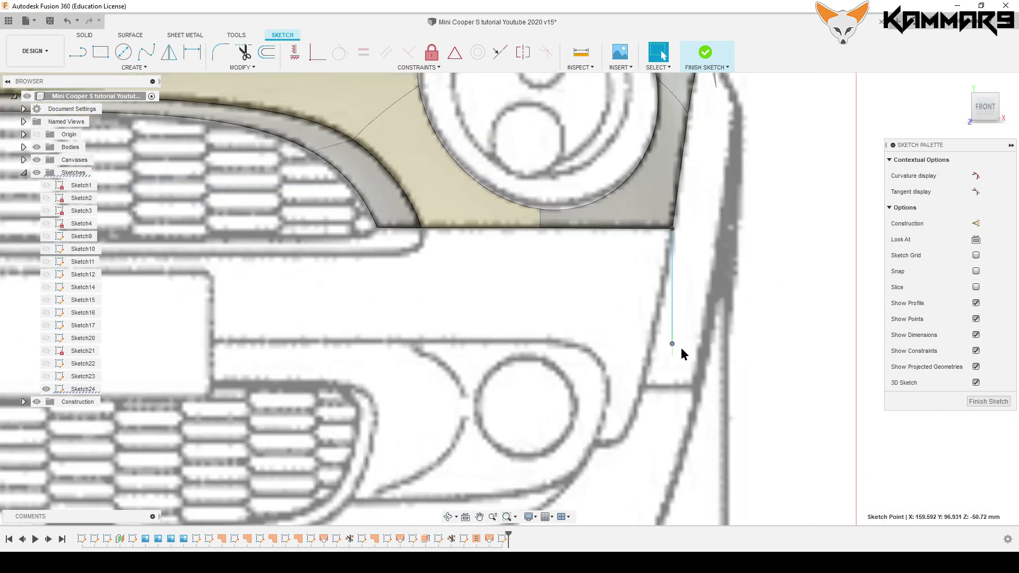
scroll(678, 350, up, 3)
key(m)
drag(700, 341, 674, 342)
click(822, 338)
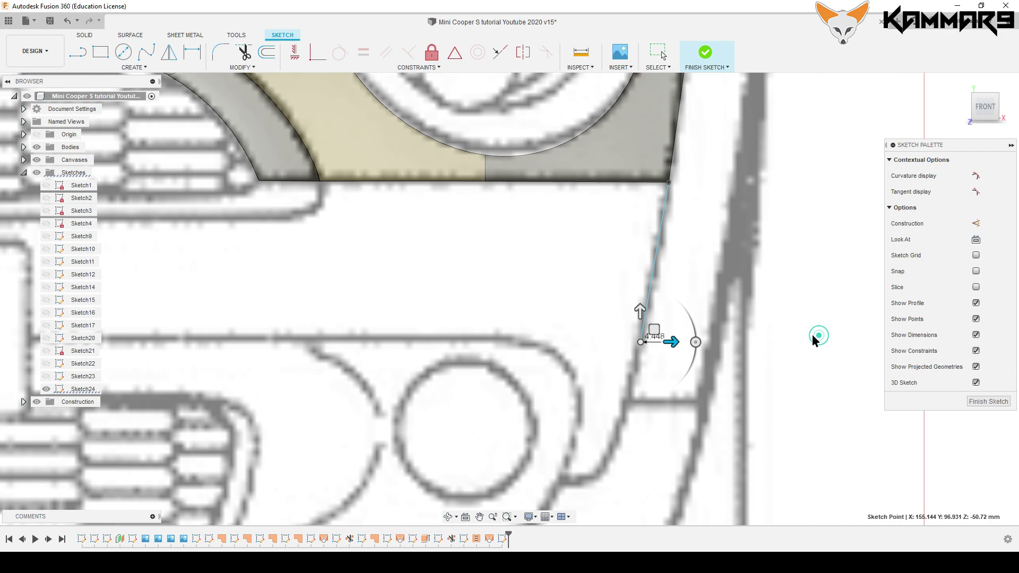
click(767, 322)
Add a tangent constraint between the new curve and the fender edge.
scroll(667, 324, down, 5)
click(670, 260)
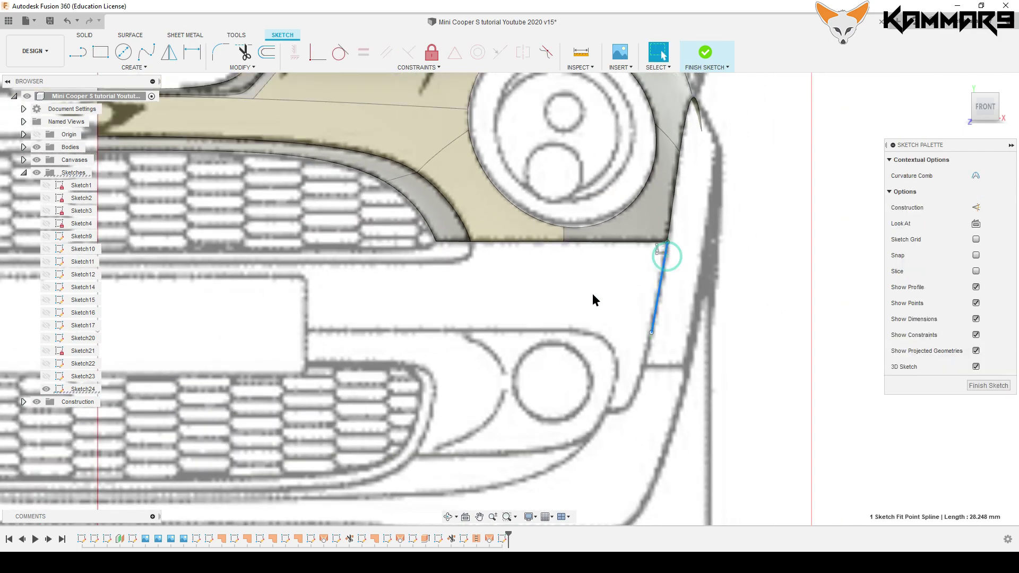
mouse_move(592, 294)
shift+middle_down()
mouse_move(555, 303)
mouse_move(569, 318)
mouse_move(572, 287)
shift+middle_up()
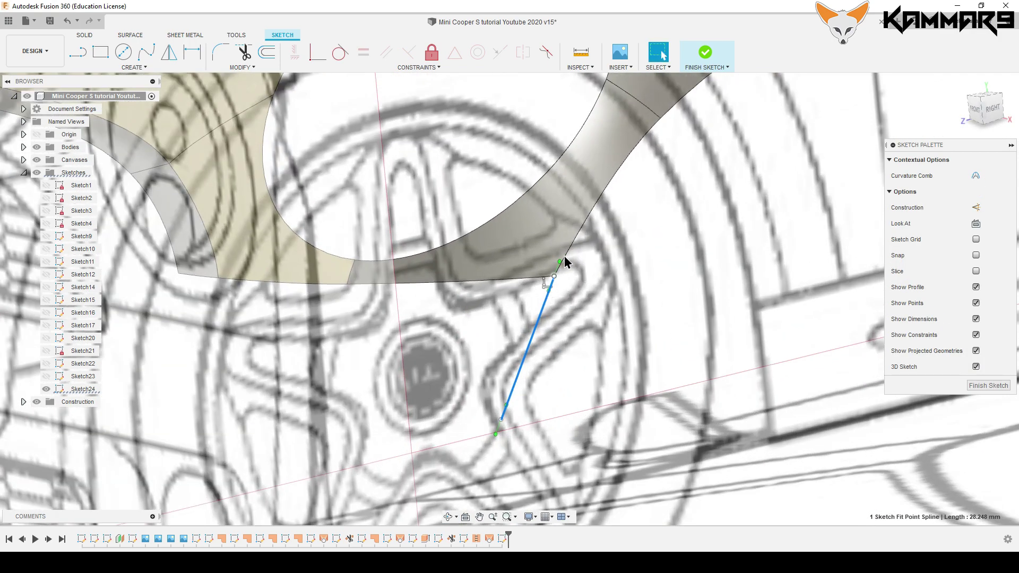
click(590, 272)
click(340, 52)
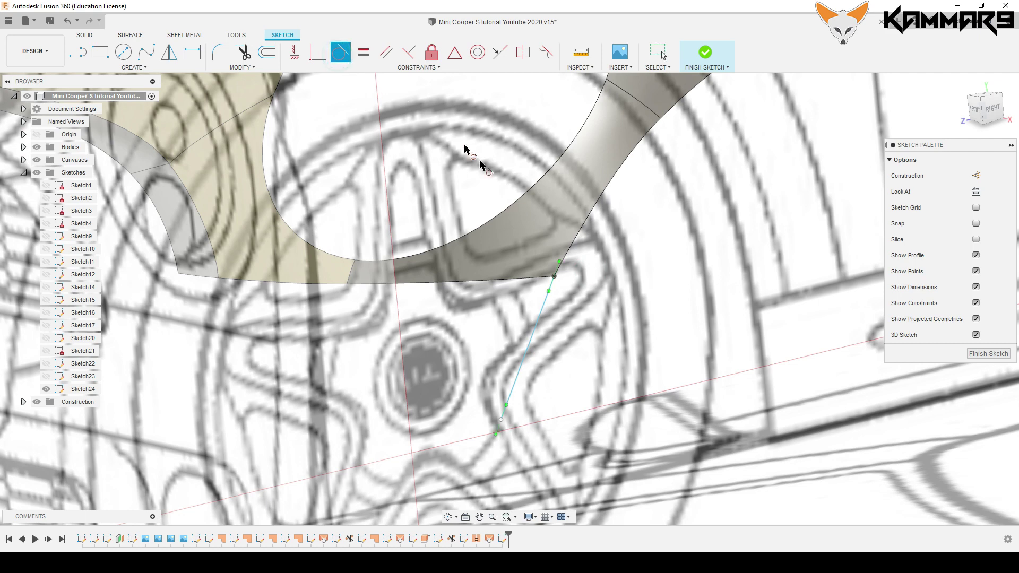
click(538, 311)
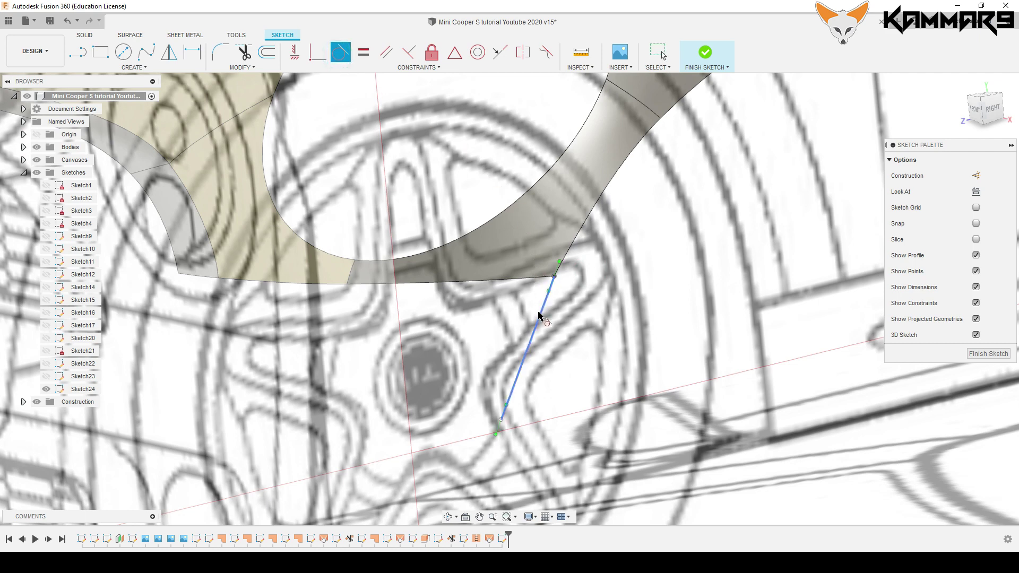
click(575, 237)
scroll(616, 296, down, 2)
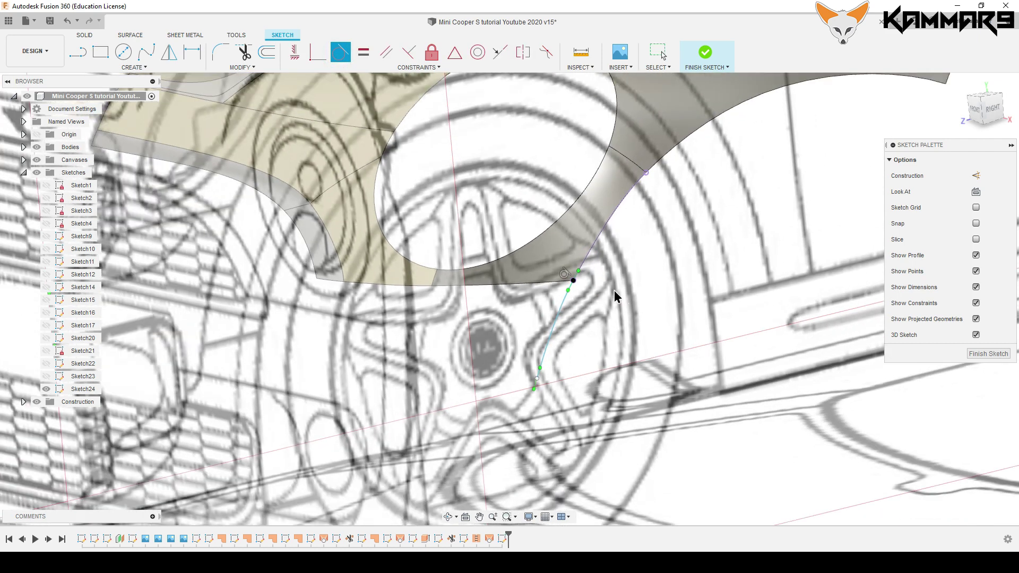
key(Escape)
click(995, 116)
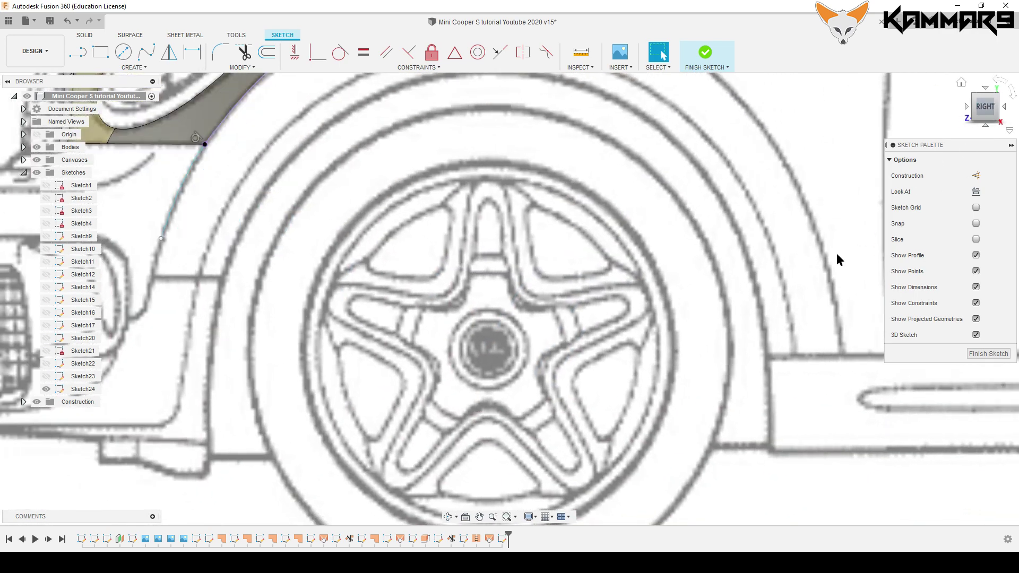
Draw the lower bumper spline from the centre line to the fender curve's bottom.
scroll(384, 291, up, 2)
scroll(384, 291, up, 2)
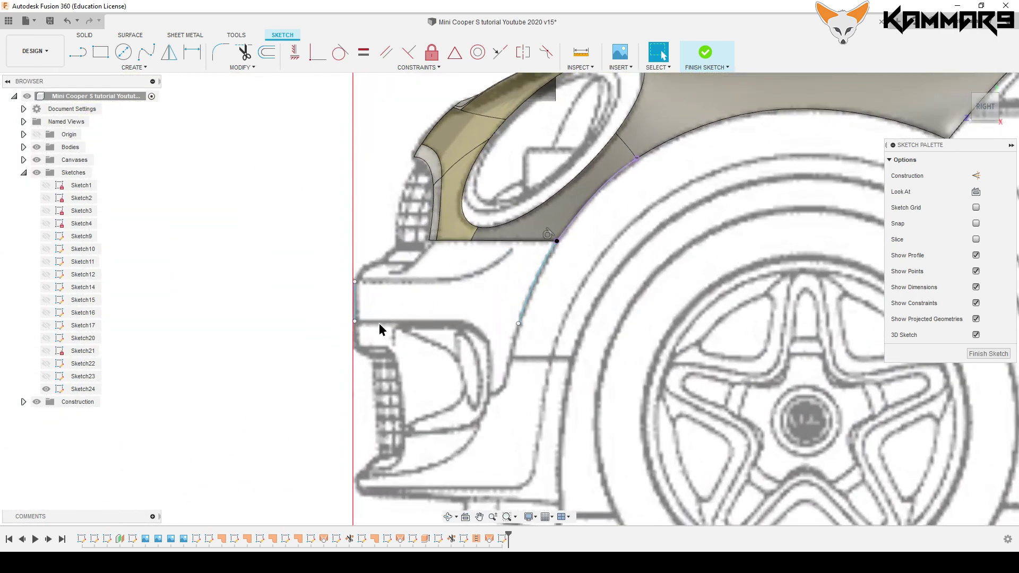
scroll(402, 291, up, 1)
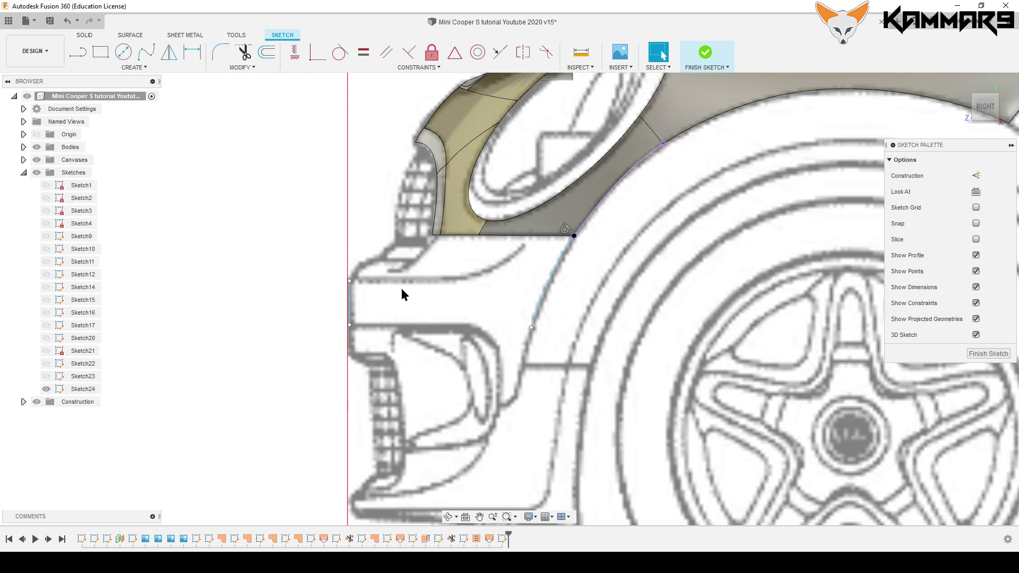
scroll(461, 305, down, 1)
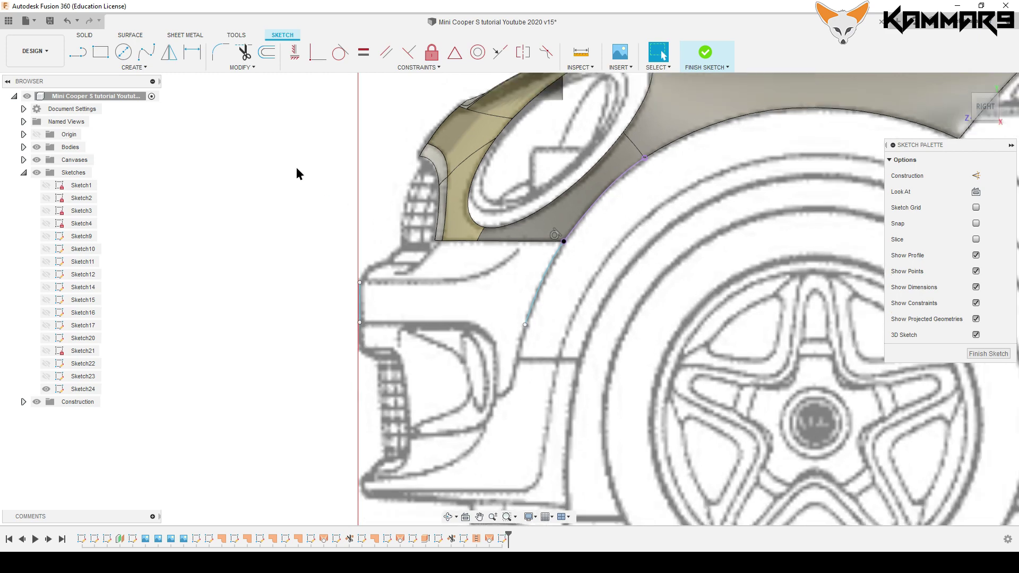
click(146, 52)
shift+middle_drag(402, 302, 354, 329)
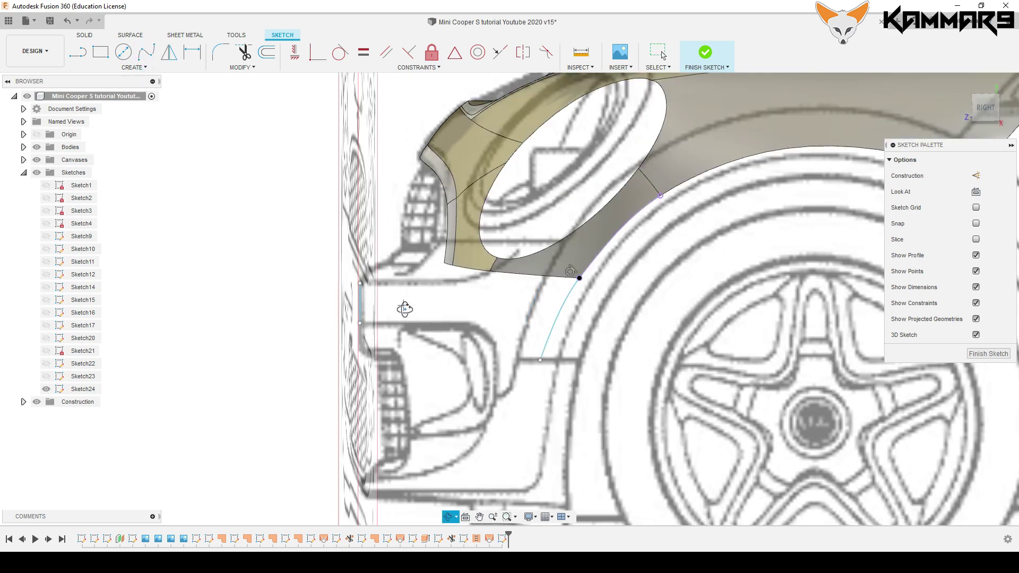
click(360, 323)
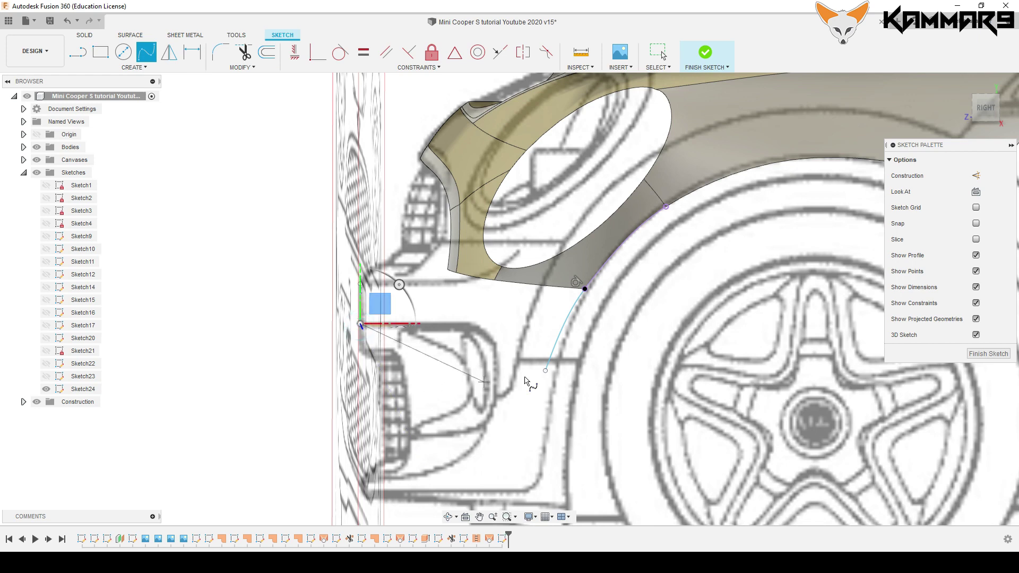
click(546, 370)
key(Escape)
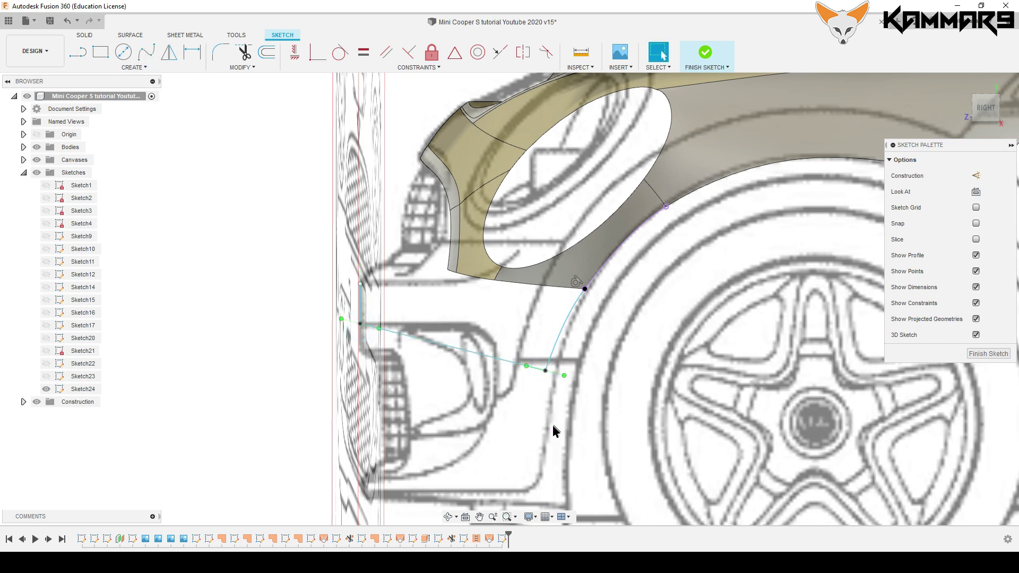
Draw the upper bumper spline from the centre line to the fender corner.
click(147, 51)
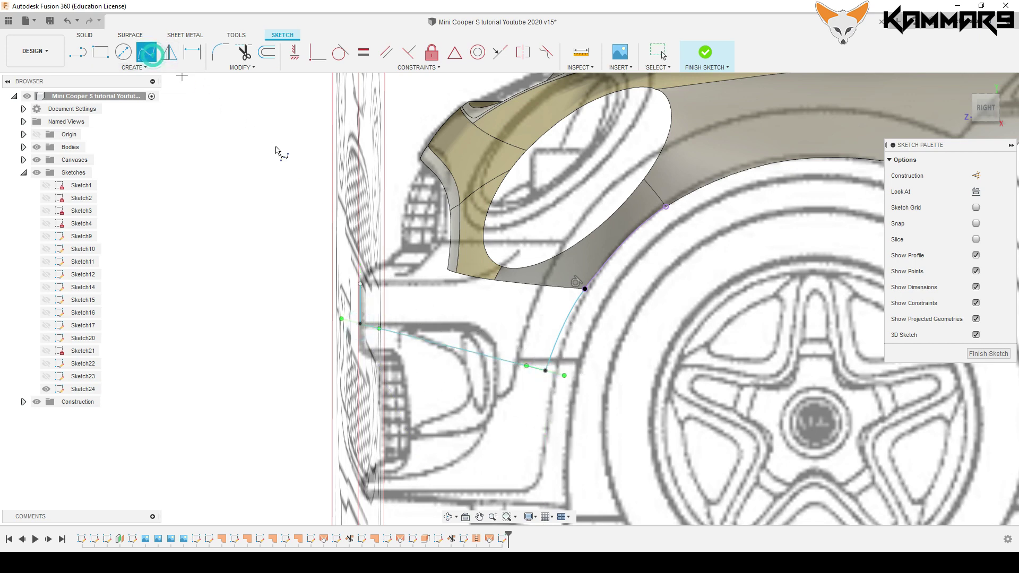
click(361, 285)
click(585, 289)
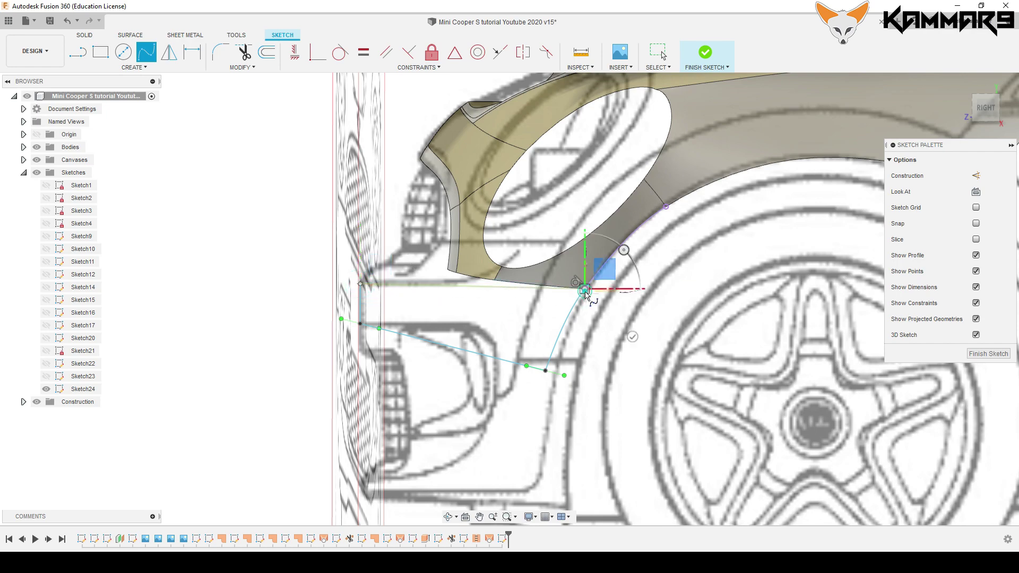
key(Escape)
mouse_move(985, 108)
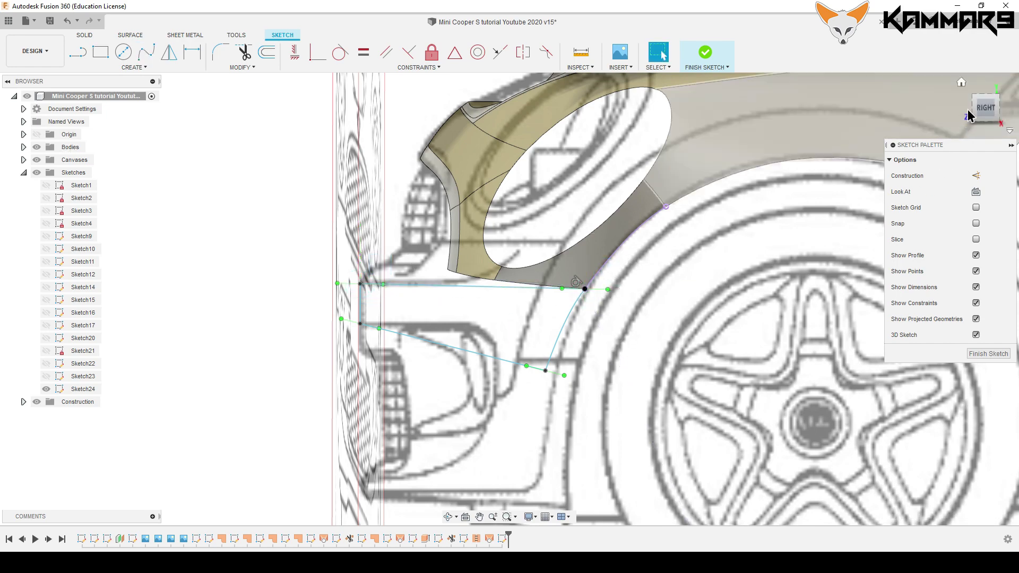
click(975, 111)
Activate the upper spline's centre-line tangent handle and constrain it horizontal.
scroll(706, 223, up, 3)
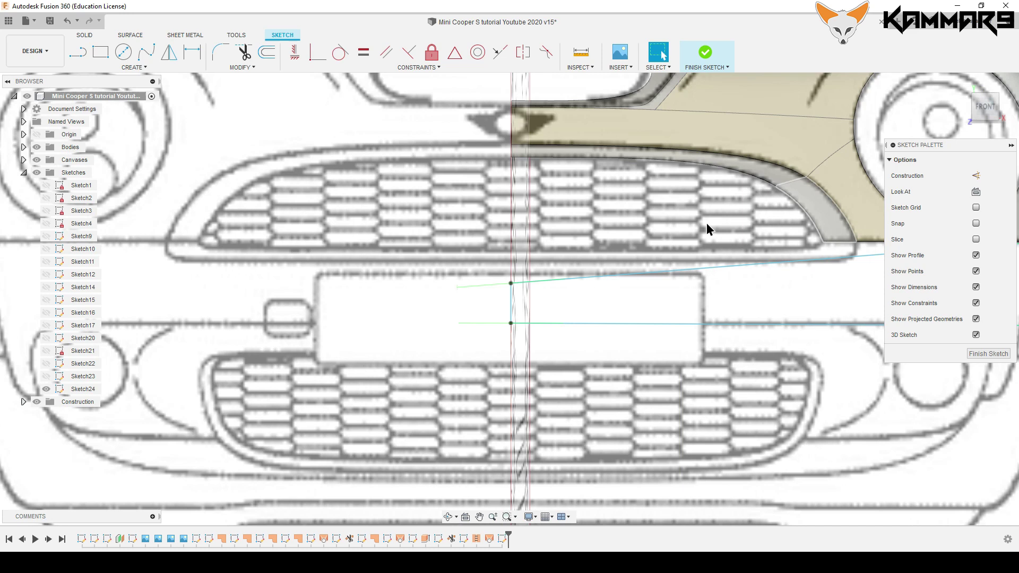
scroll(583, 304, up, 3)
click(524, 291)
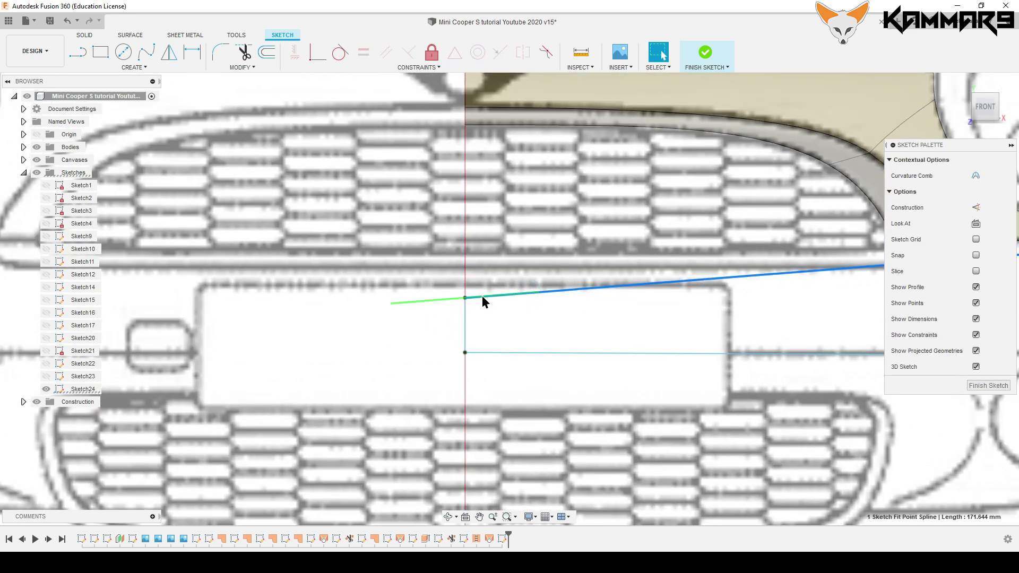
right_click(431, 300)
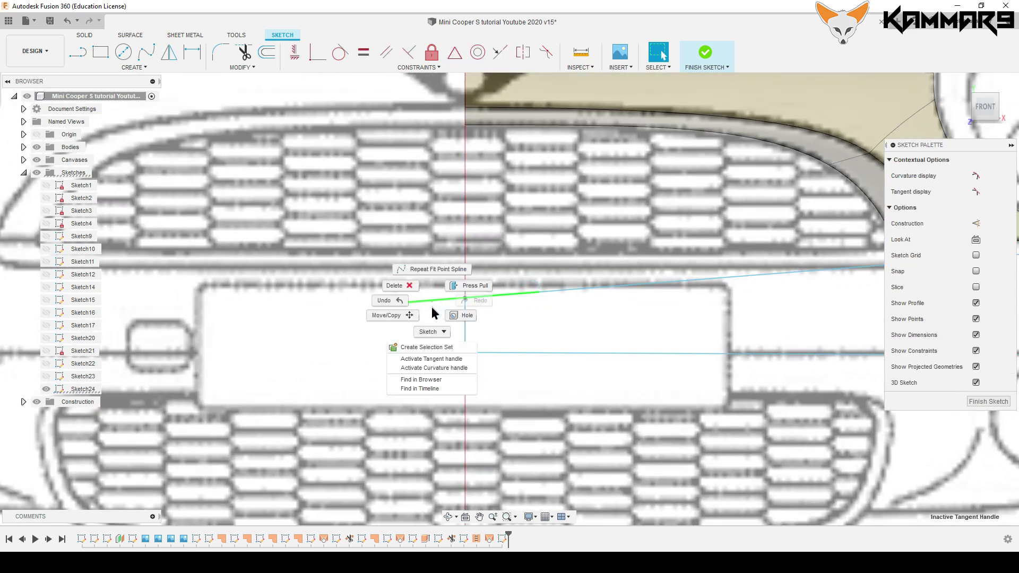
click(421, 354)
click(421, 344)
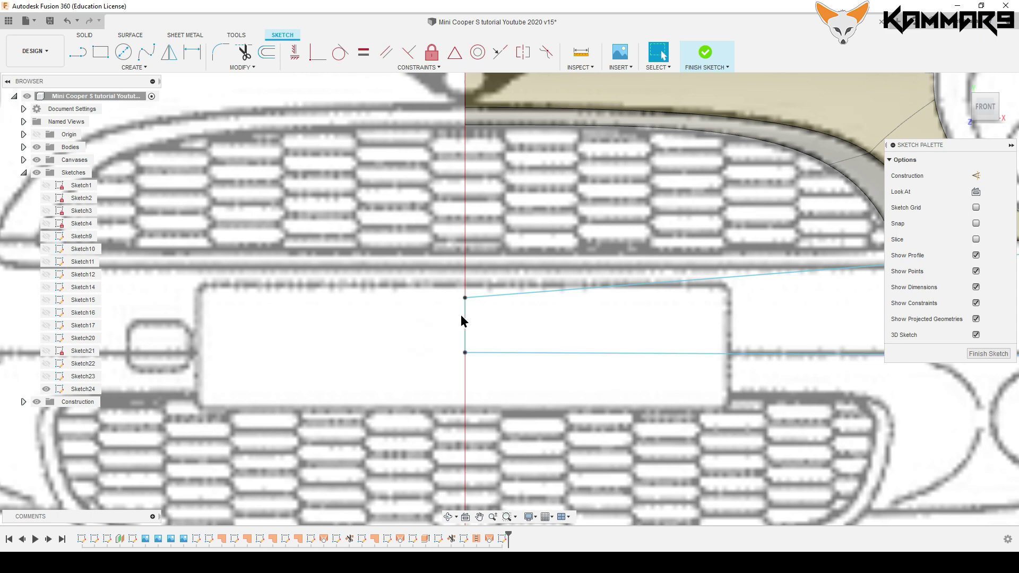
click(483, 295)
click(439, 299)
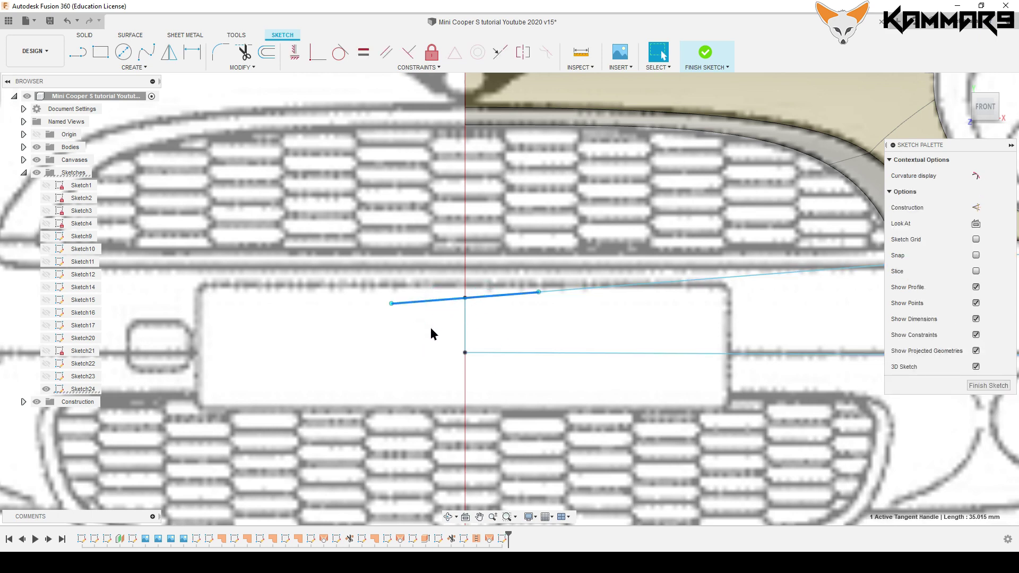
click(296, 53)
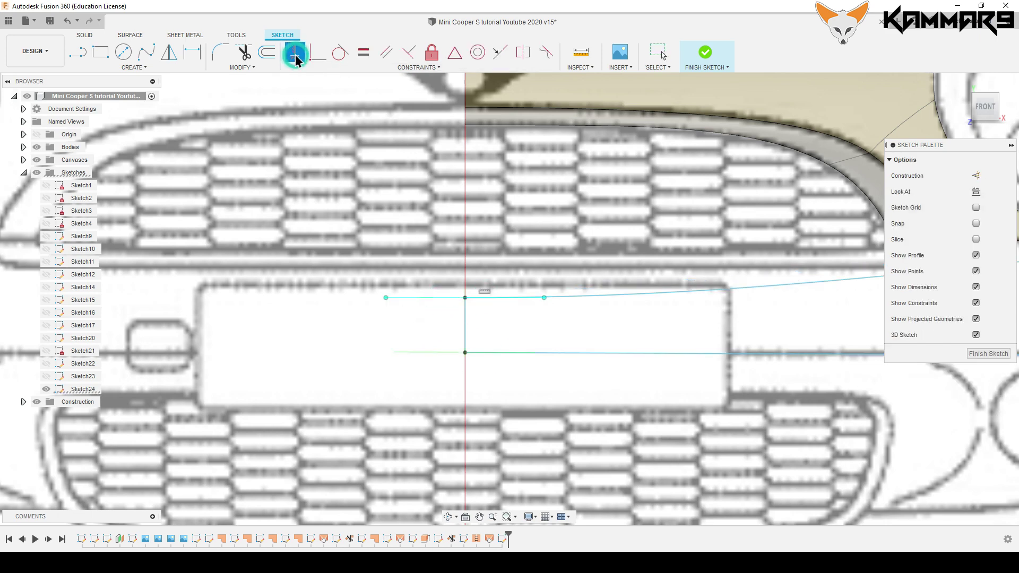
scroll(352, 297, down, 2)
scroll(422, 321, up, 2)
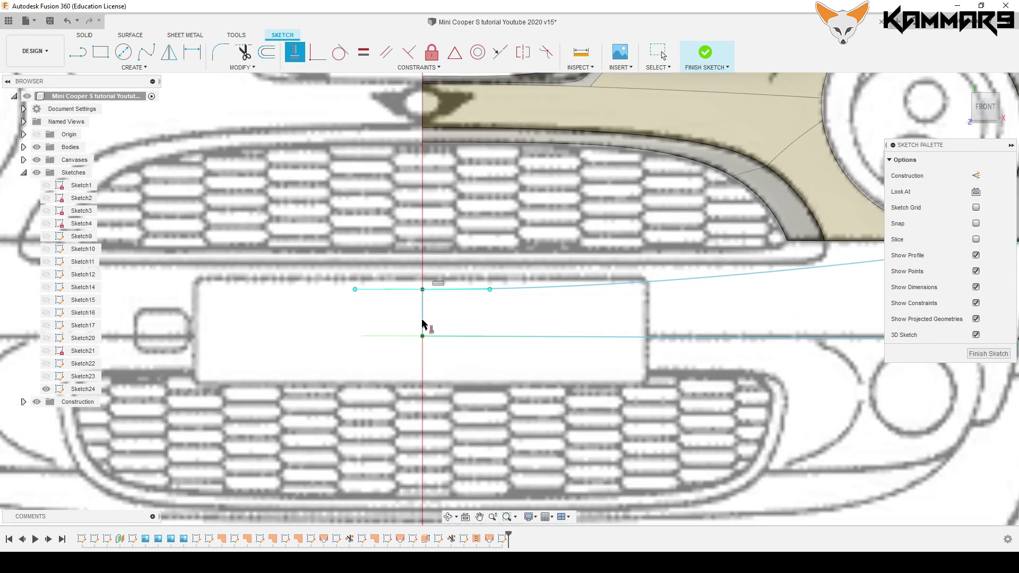
key(Escape)
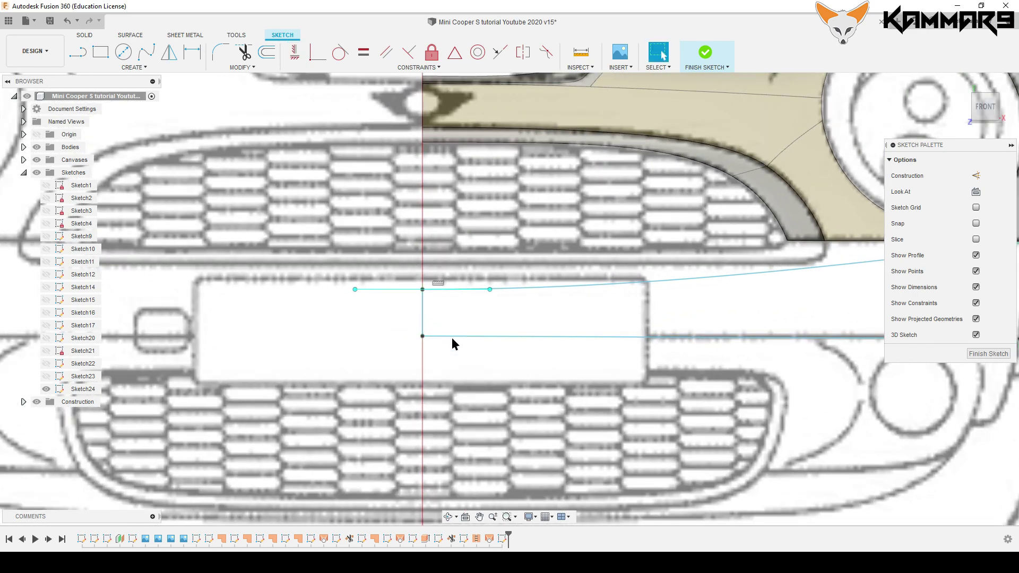
Activate the lower spline's centre-line tangent handle and constrain it horizontal.
click(451, 338)
click(406, 336)
right_click(405, 336)
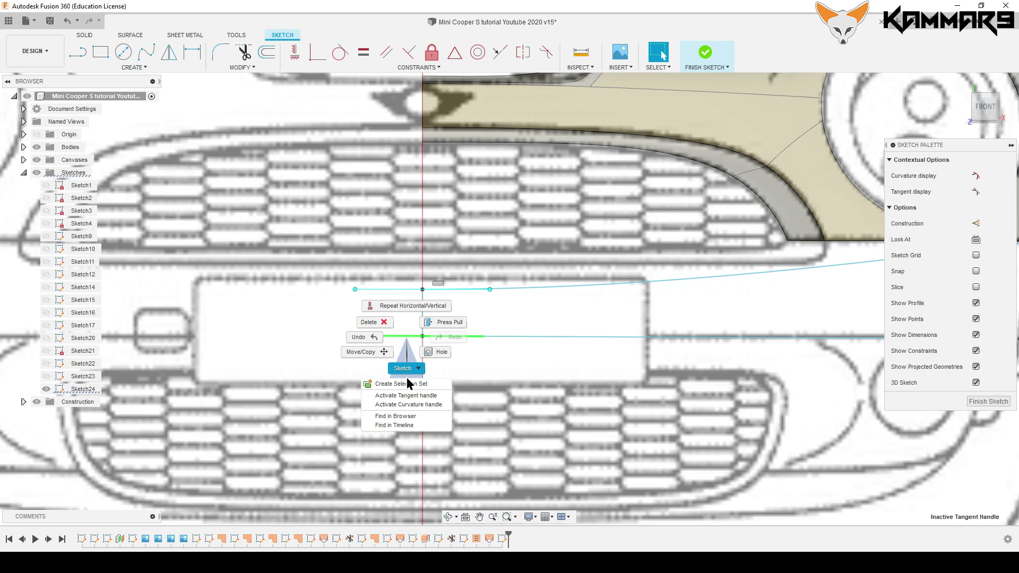
click(406, 396)
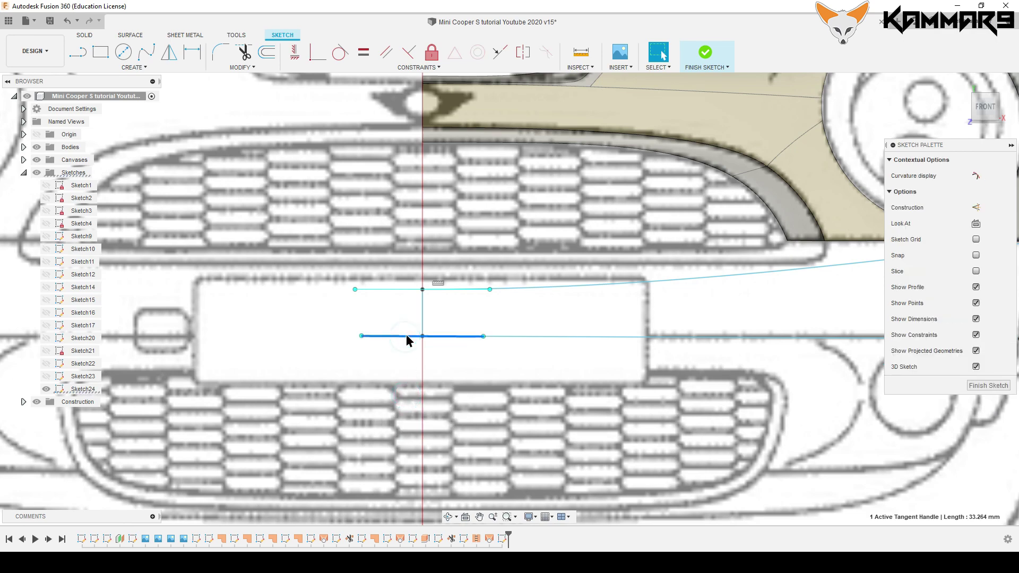
click(295, 52)
Stop applying constraints and turn the view to the car's right side.
scroll(316, 153, down, 5)
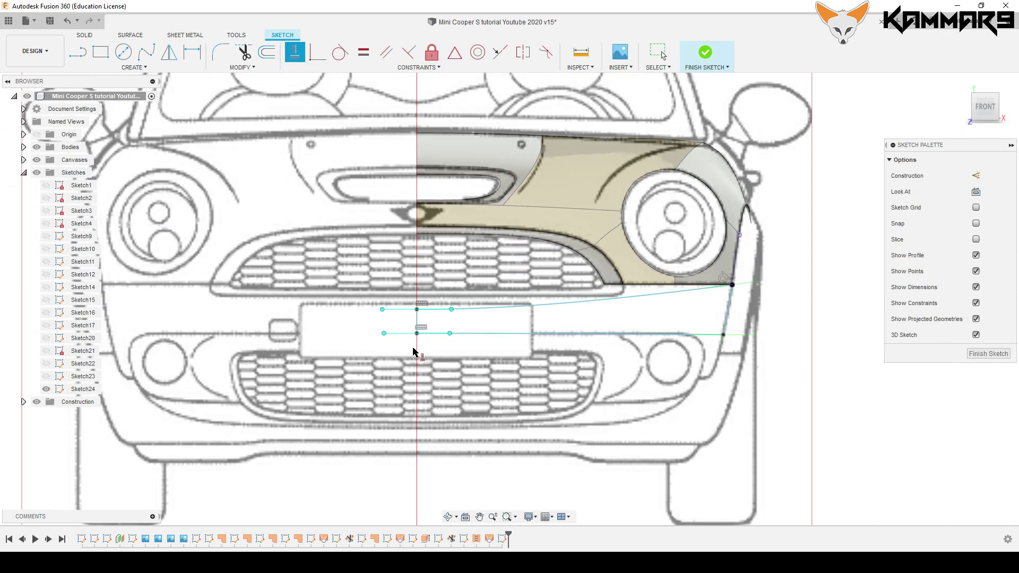
scroll(716, 276, up, 3)
scroll(767, 362, up, 2)
key(Escape)
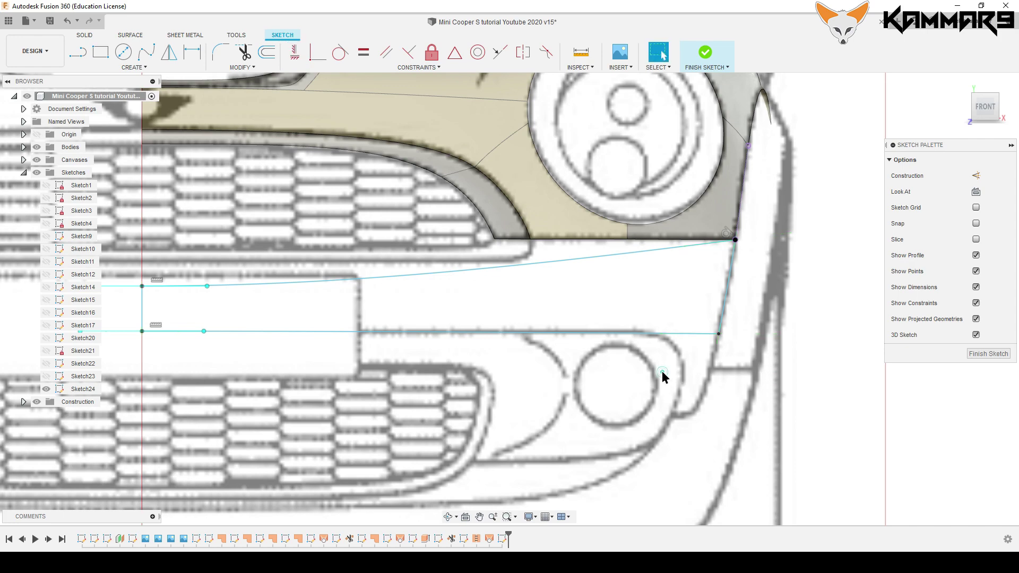
scroll(661, 371, down, 3)
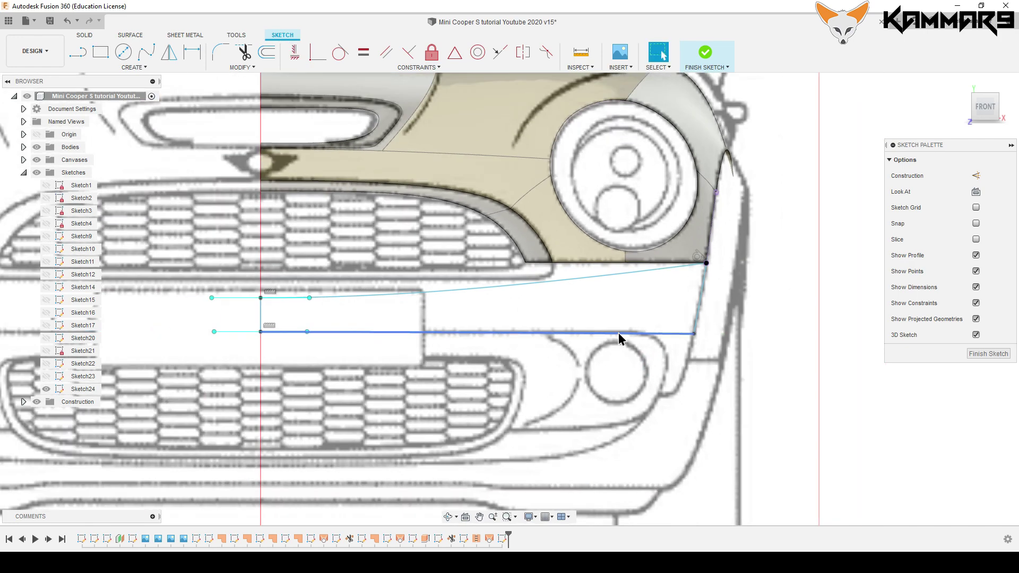
scroll(619, 372, down, 2)
click(1007, 110)
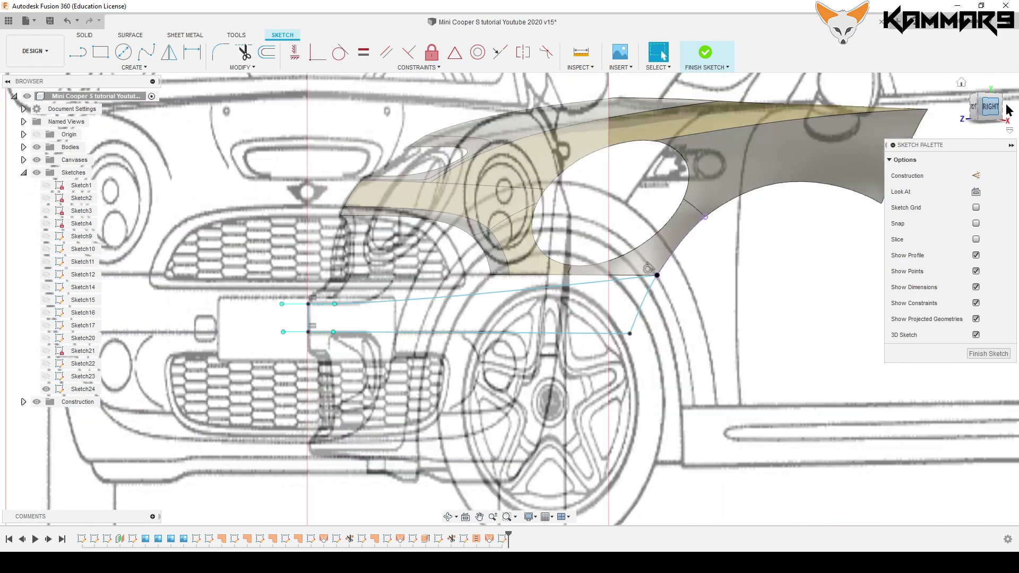
scroll(485, 310, up, 2)
scroll(417, 343, up, 3)
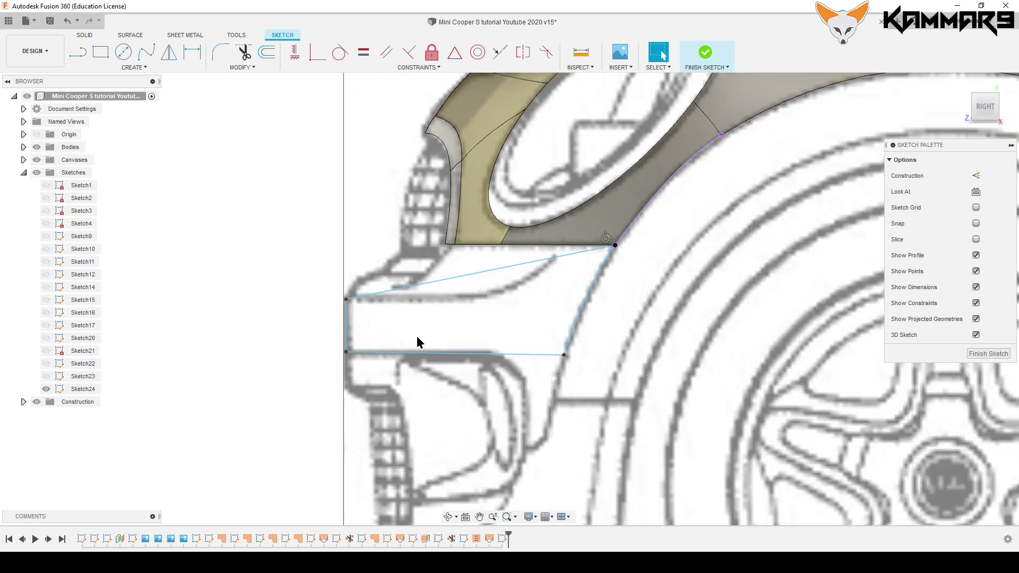
scroll(449, 314, up, 2)
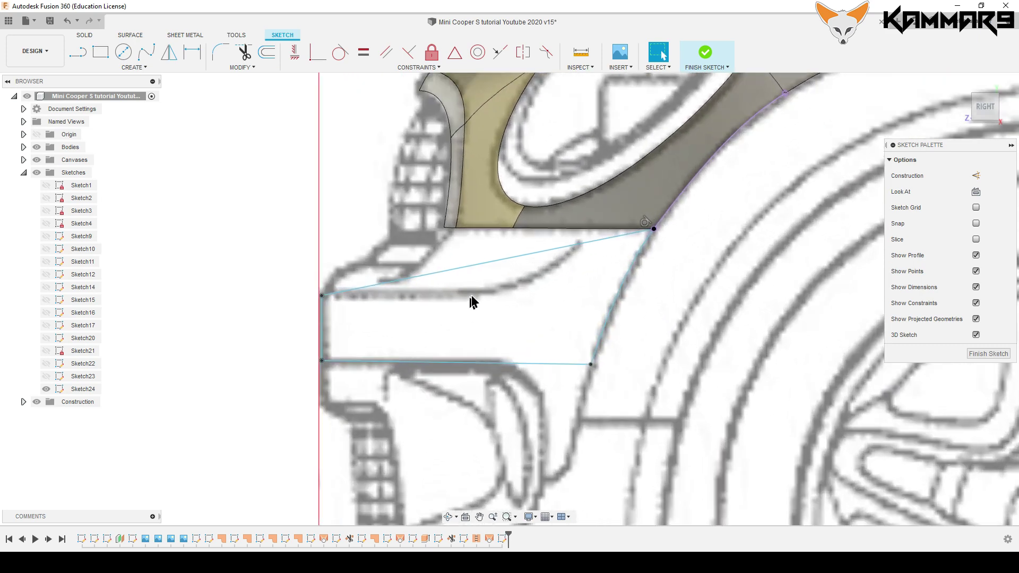
Drag the upper spline's handle point down-right so the spline bows into the fender corner.
click(514, 259)
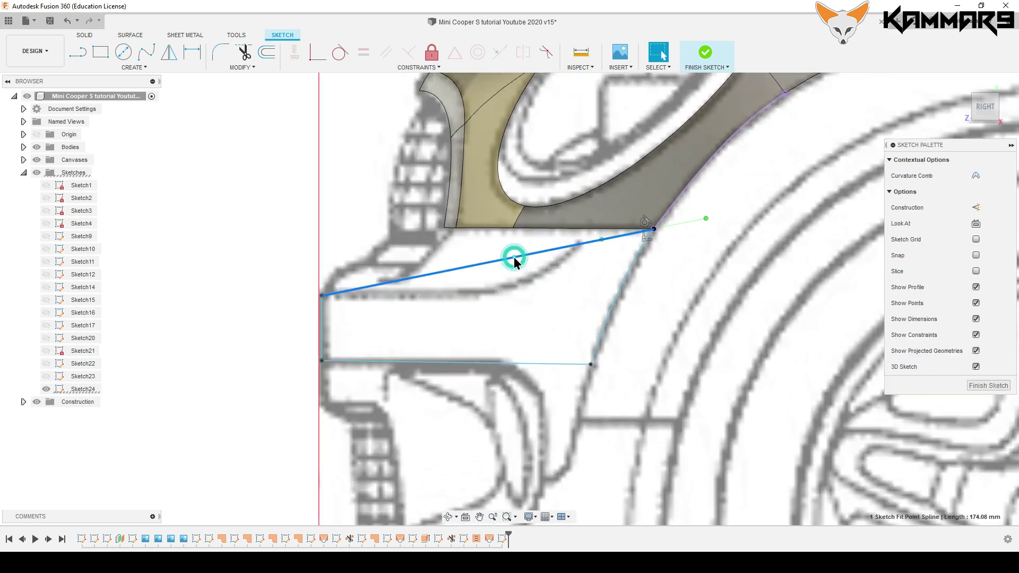
click(601, 239)
scroll(630, 284, down, 3)
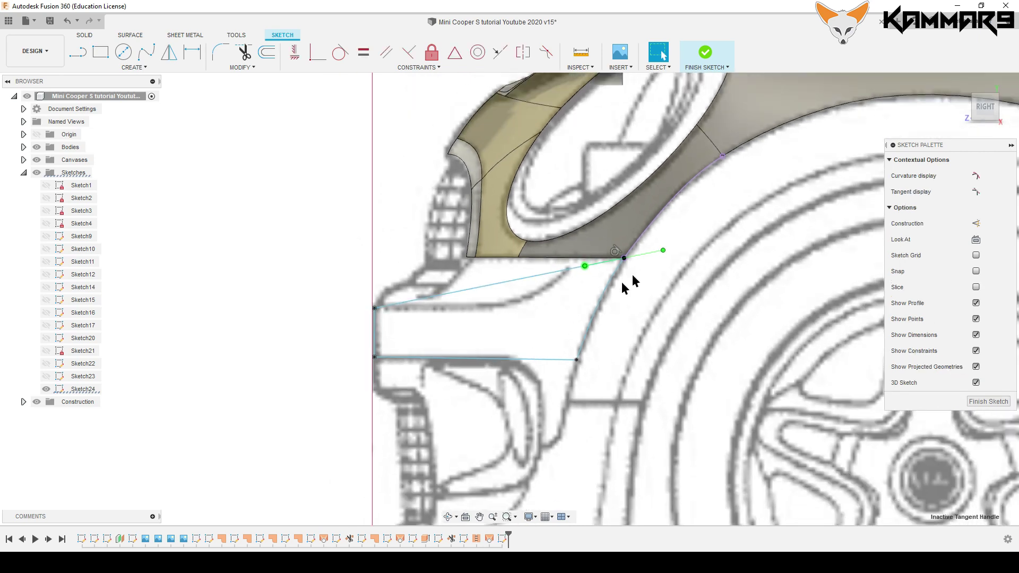
scroll(581, 289, up, 3)
scroll(581, 291, up, 2)
key(m)
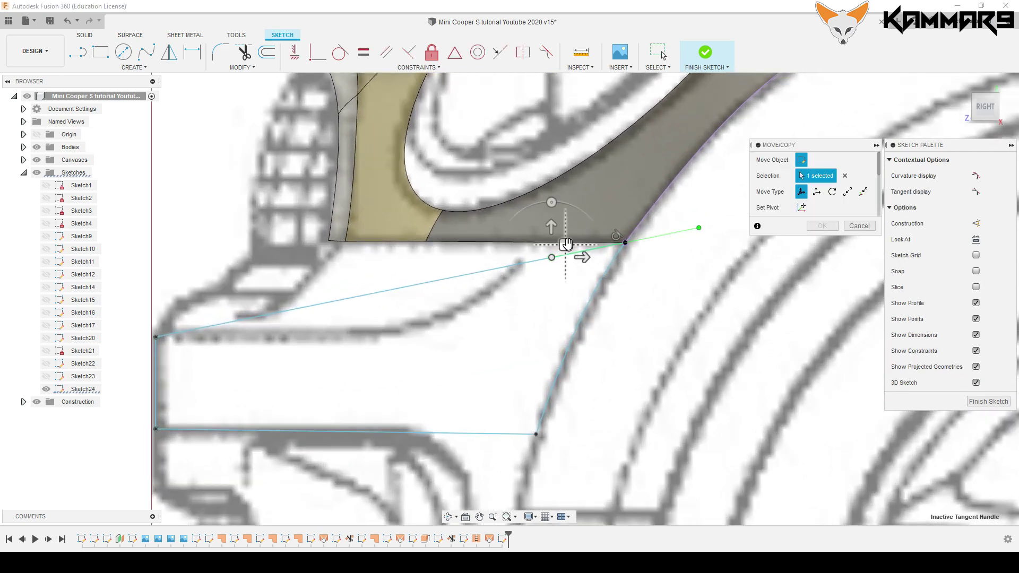
drag(566, 244, 595, 267)
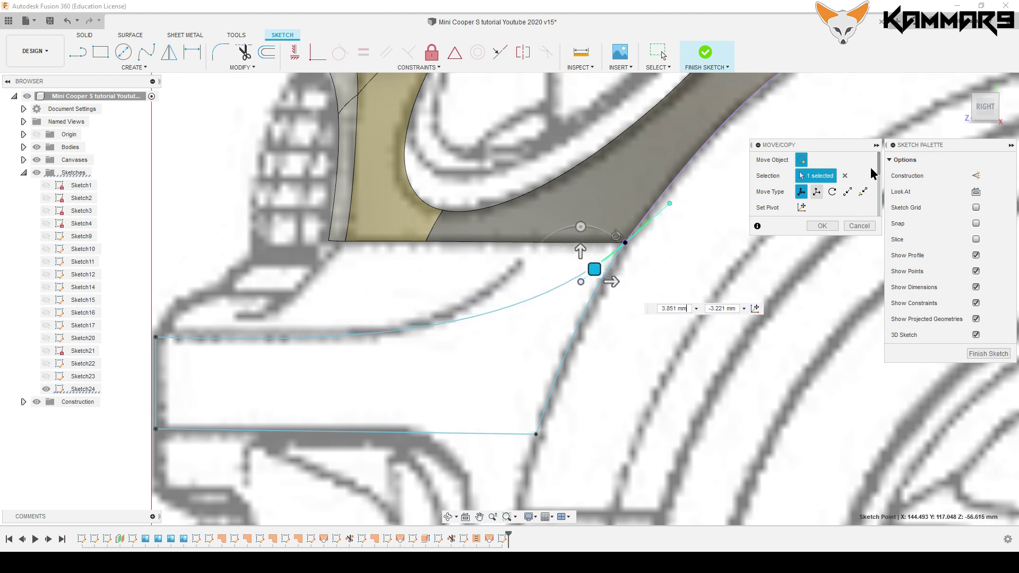
click(822, 226)
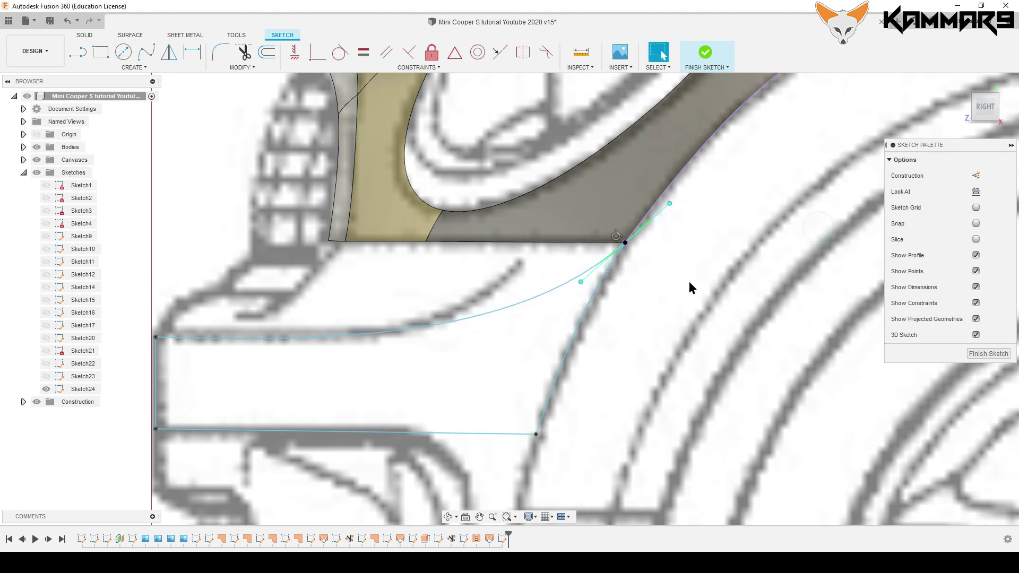
click(984, 95)
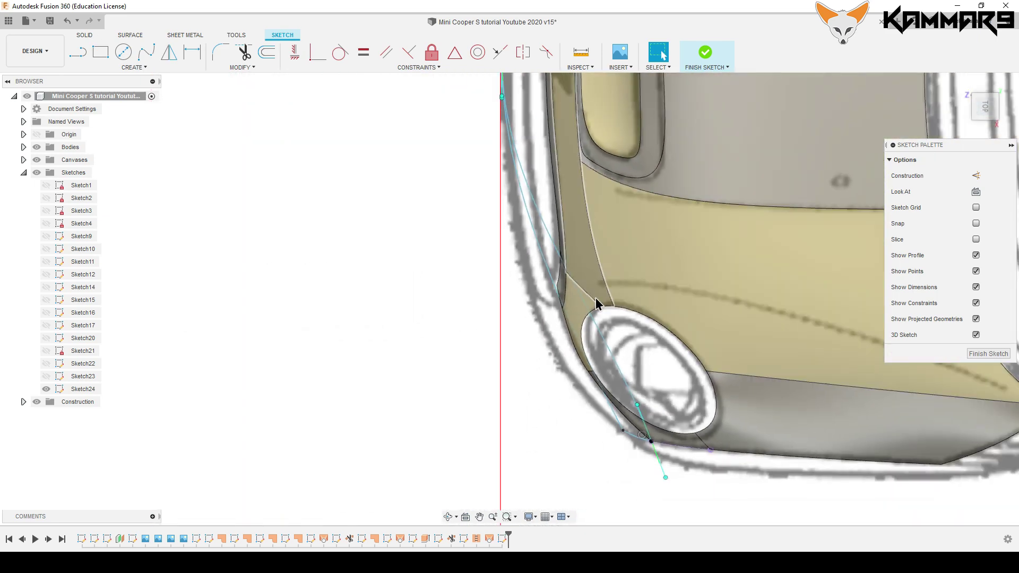
Activate the tangent handle on the fender spline's lower corner point.
scroll(540, 281, up, 2)
click(534, 251)
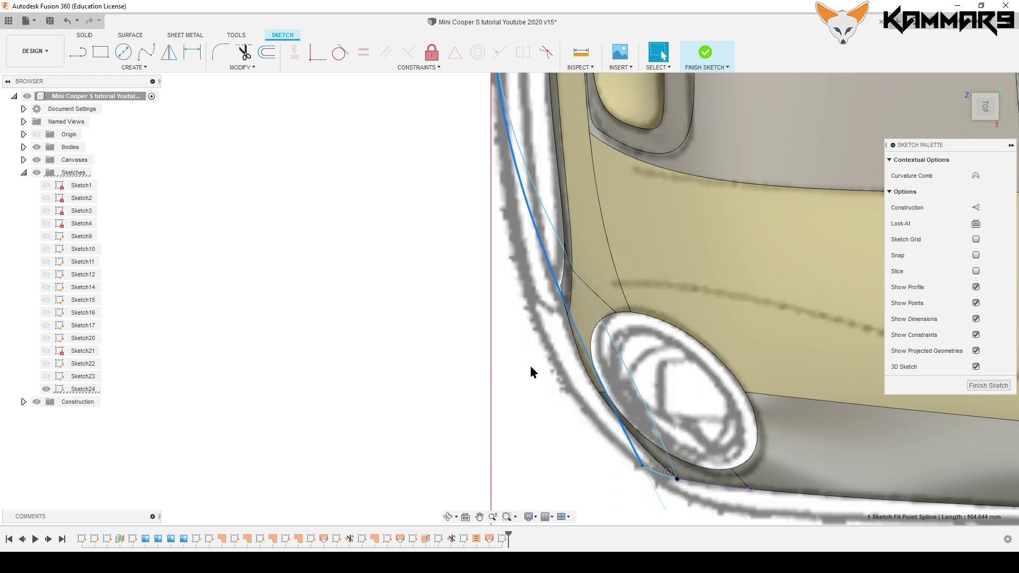
click(654, 494)
right_click(654, 489)
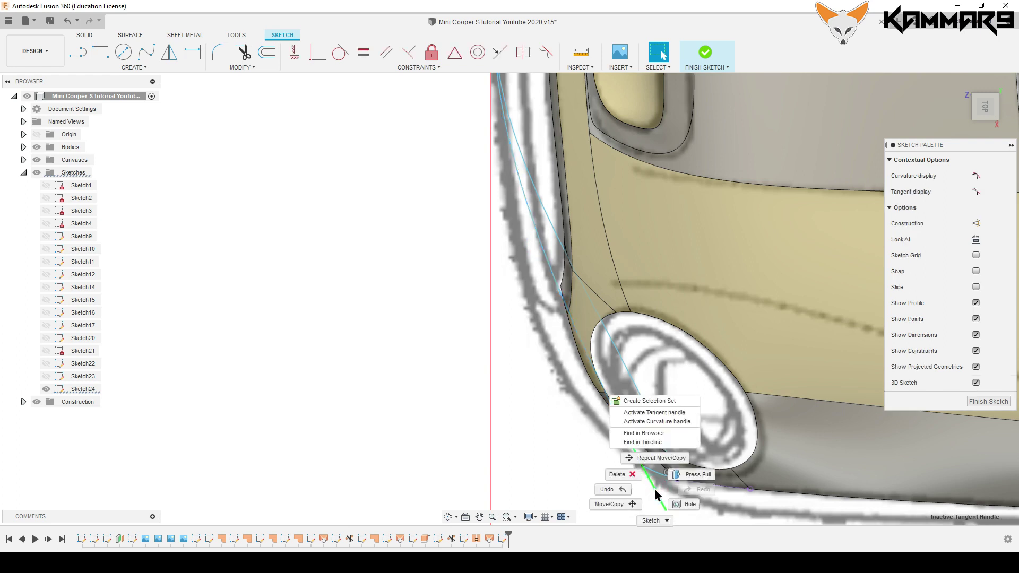
click(654, 413)
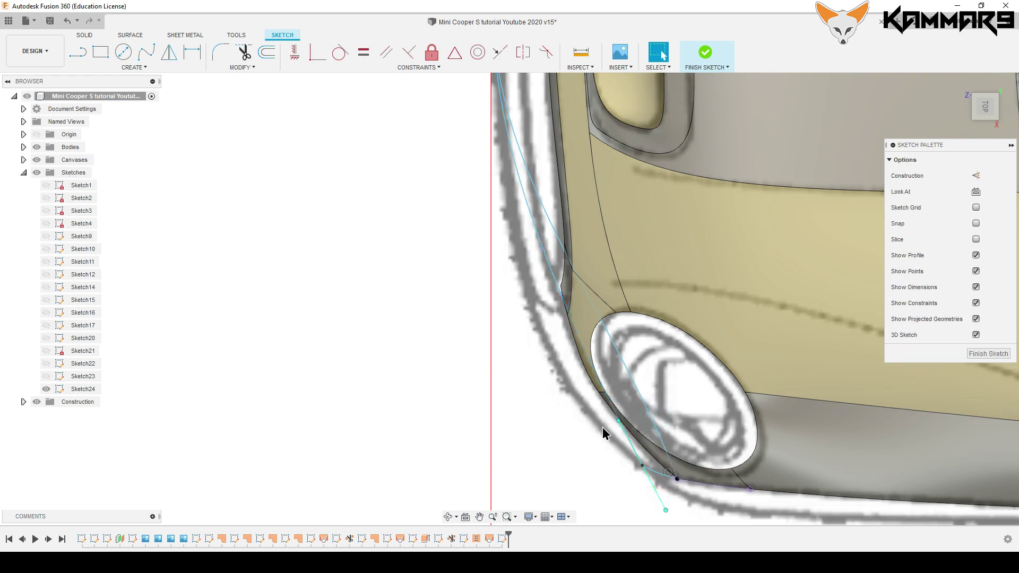
Shift the lower corner spline point left, then ease it slightly back right.
click(617, 422)
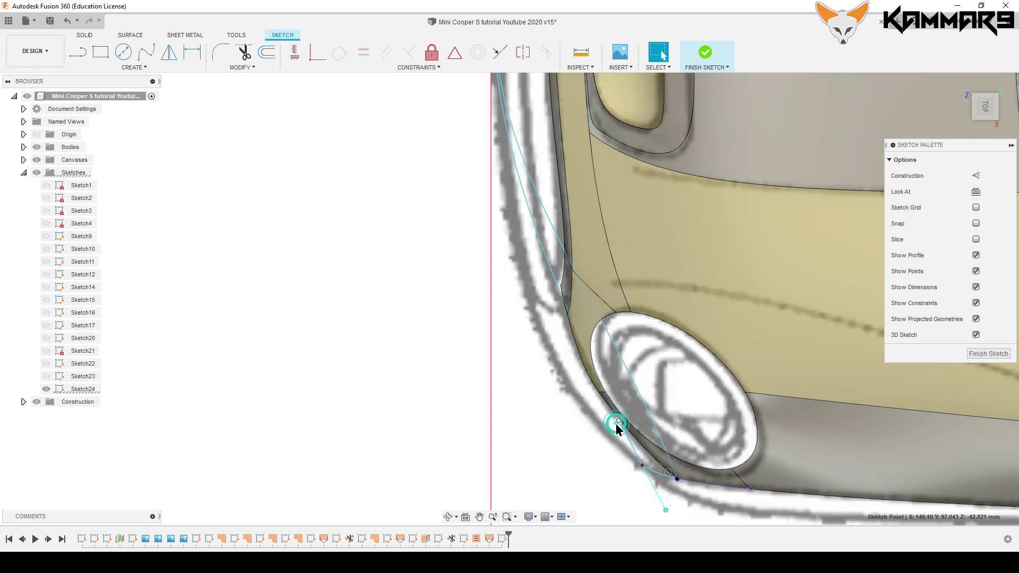
key(m)
scroll(559, 439, down, 2)
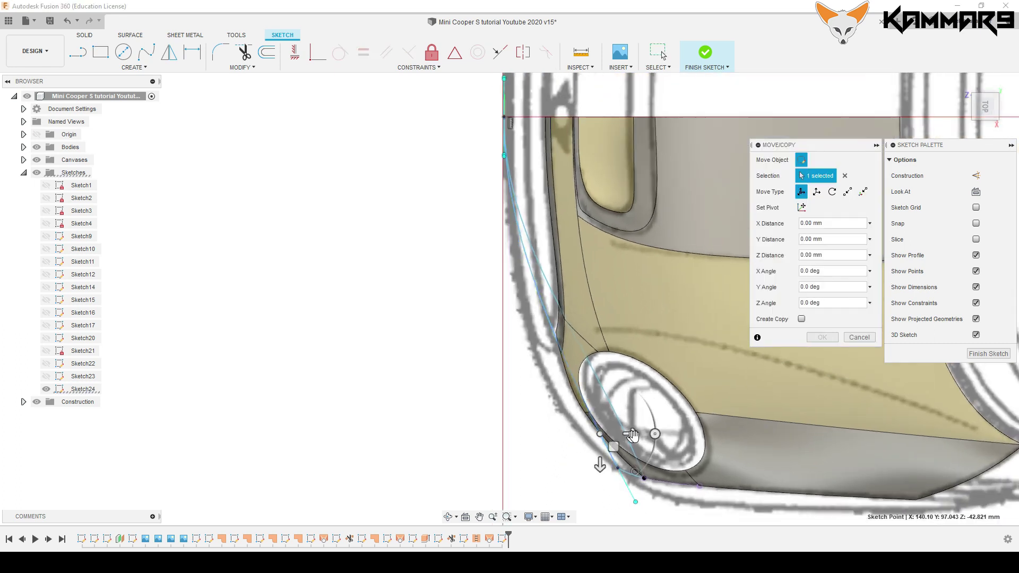
drag(636, 434, 615, 432)
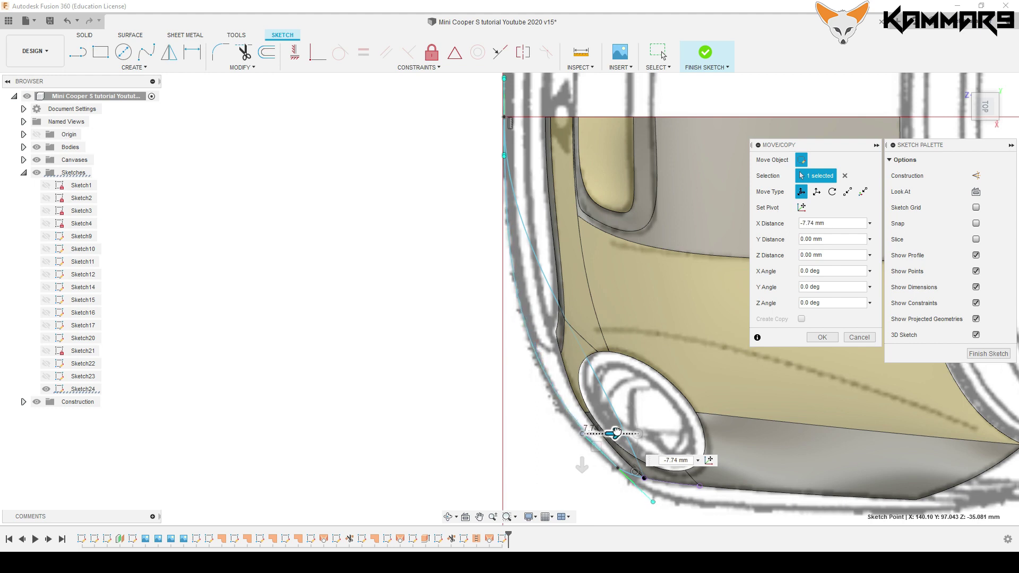
drag(616, 431, 620, 433)
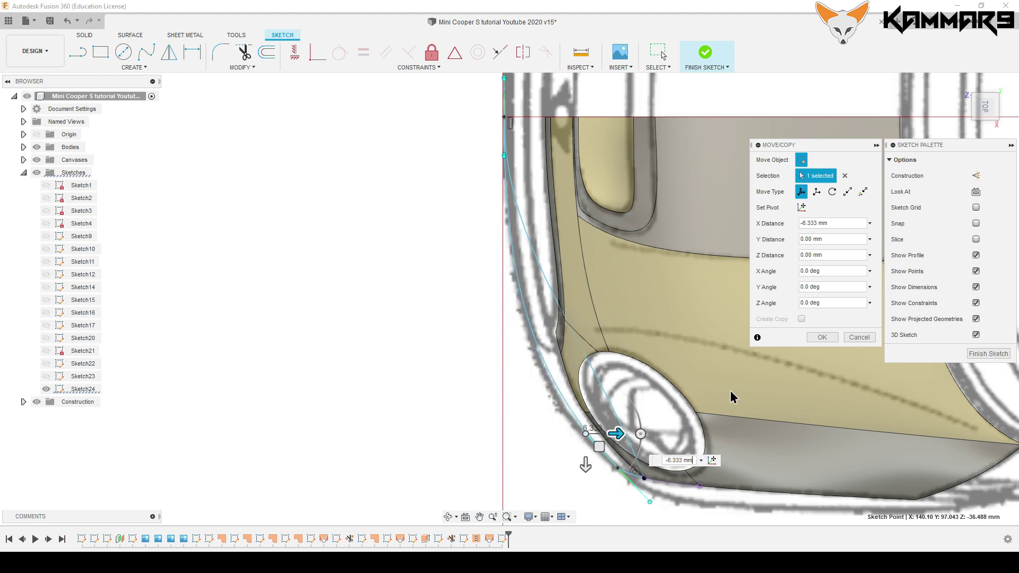
click(819, 337)
Move another sketch point left along the blueprint outline, then down and right.
click(619, 420)
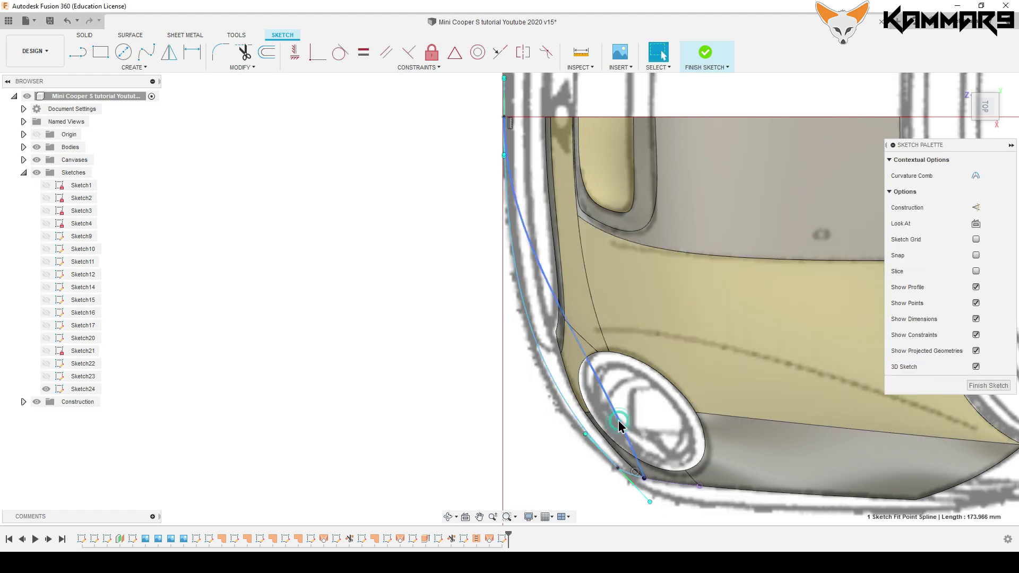
key(Escape)
scroll(641, 452, up, 1)
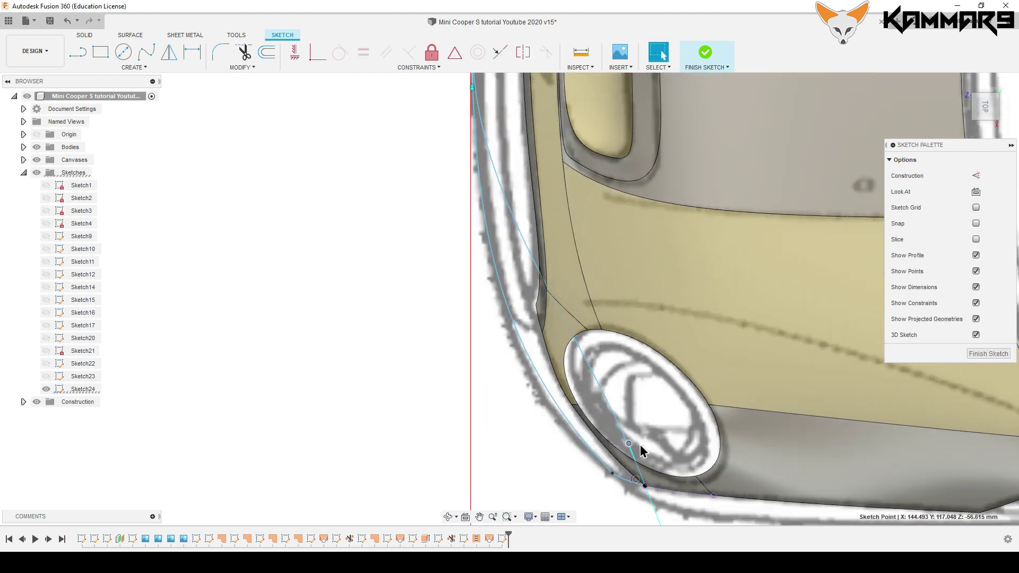
key(m)
drag(666, 444, 631, 439)
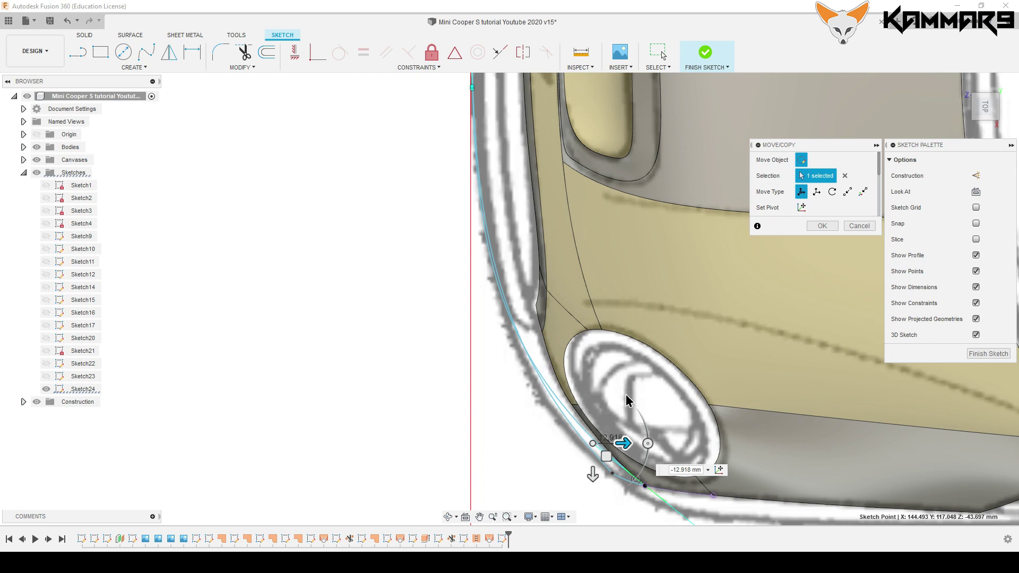
scroll(620, 452, up, 1)
drag(605, 453, 617, 479)
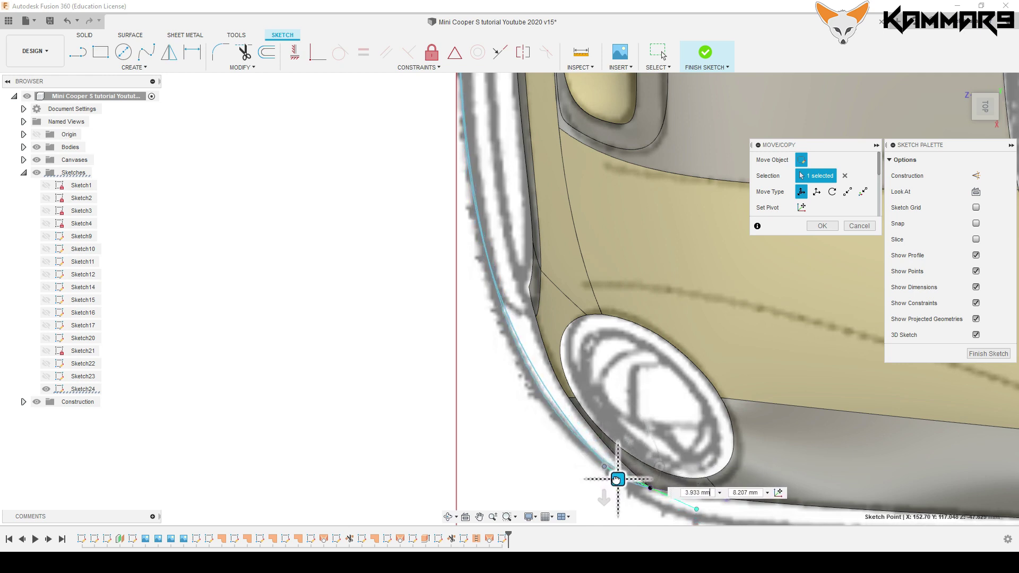
click(813, 227)
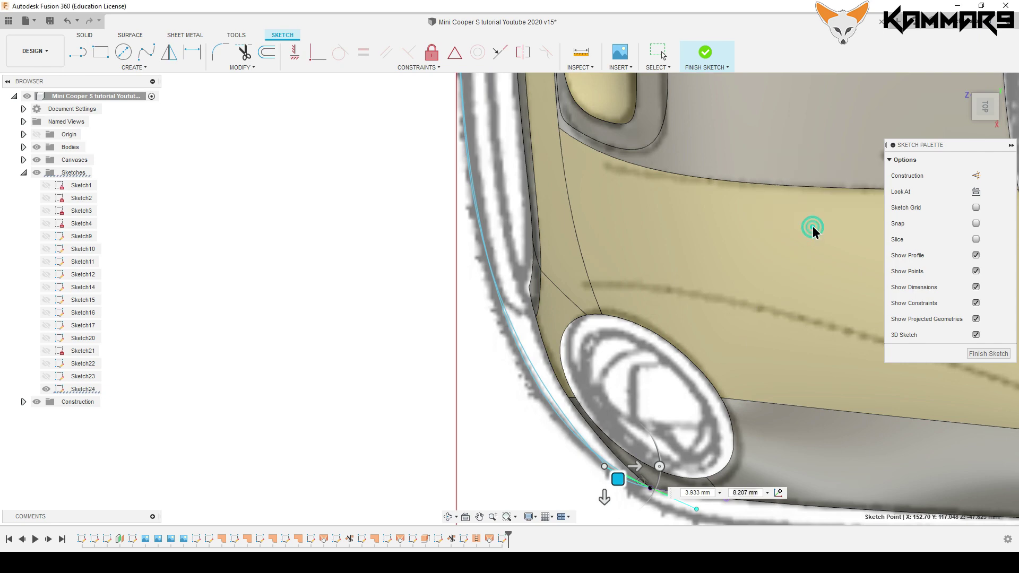
Nudge a spline fit point downward to tighten the curve toward the corner.
scroll(619, 485, up, 2)
scroll(619, 482, up, 3)
click(588, 438)
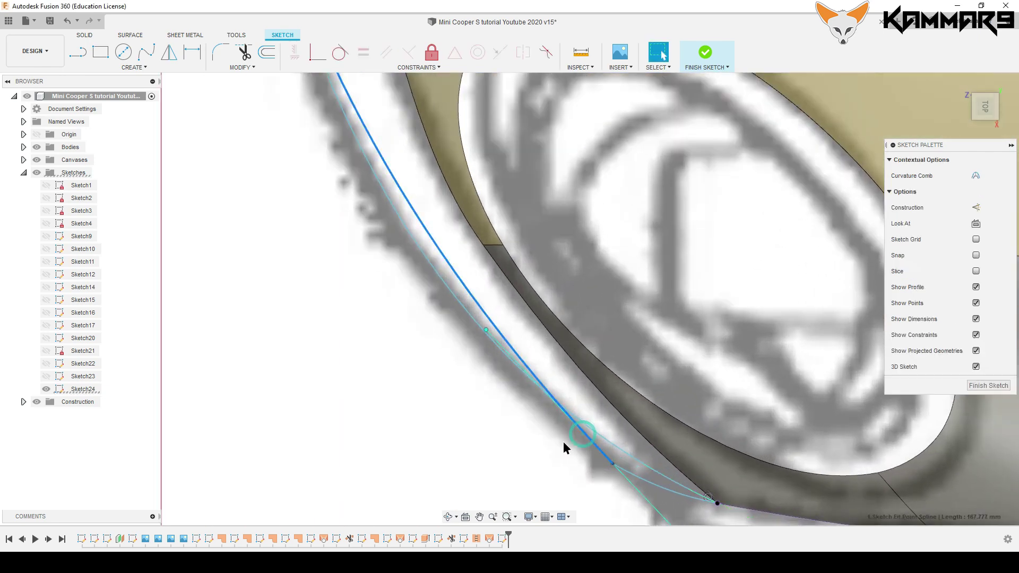
click(484, 330)
scroll(645, 335, down, 2)
scroll(619, 336, down, 2)
key(m)
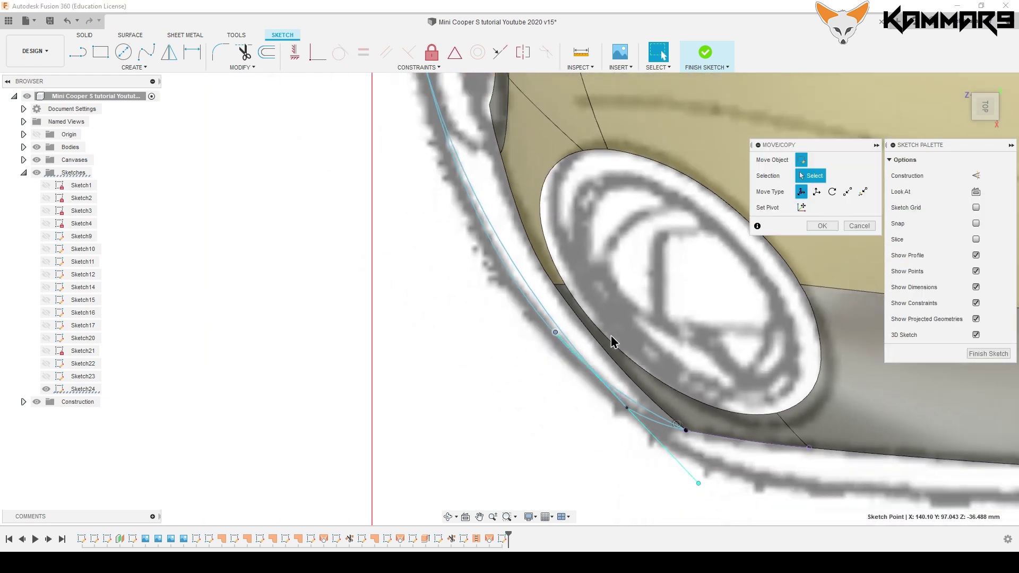
drag(555, 354, 556, 371)
scroll(514, 425, down, 3)
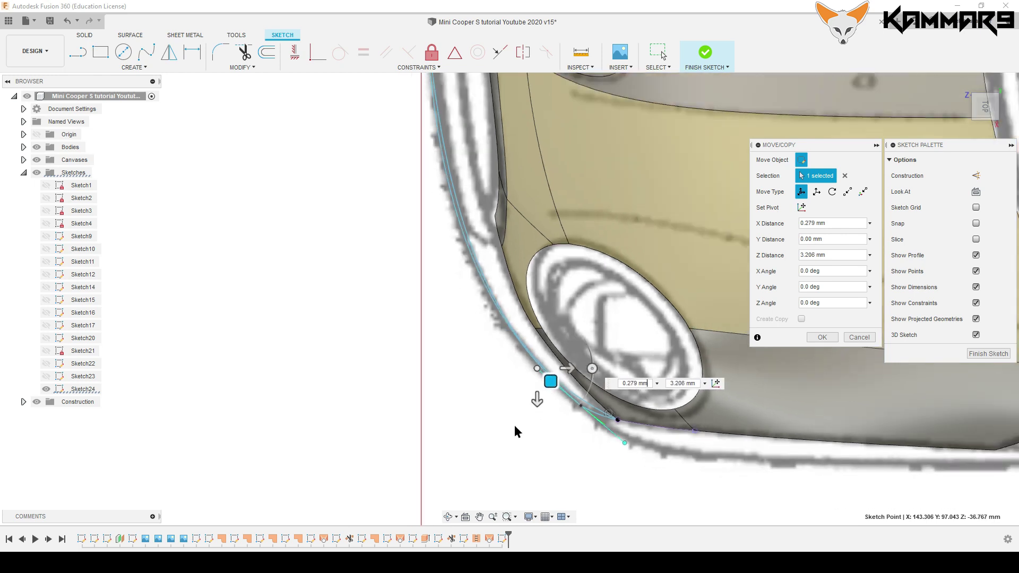
click(822, 337)
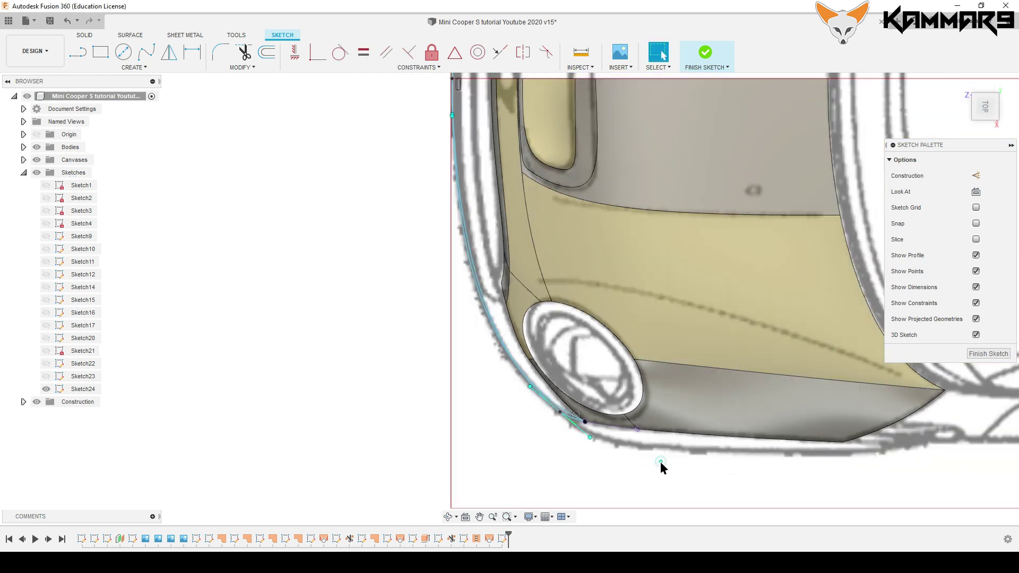
scroll(564, 447, down, 3)
In the right side view, lower the upper bumper spline's fit point by -0.951 mm.
mouse_move(564, 448)
shift+middle_down()
mouse_move(559, 405)
mouse_move(615, 368)
shift+middle_up()
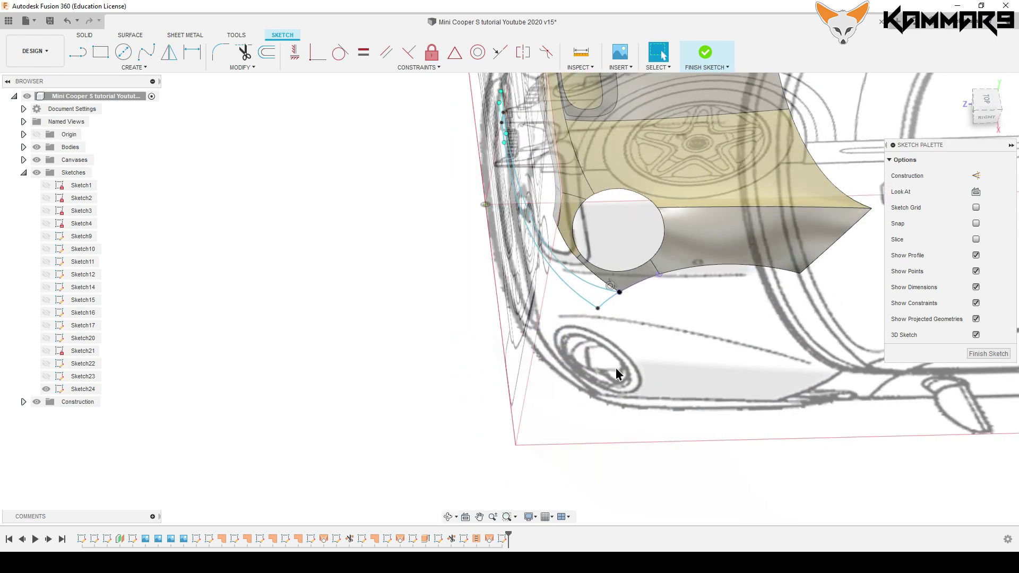
click(991, 119)
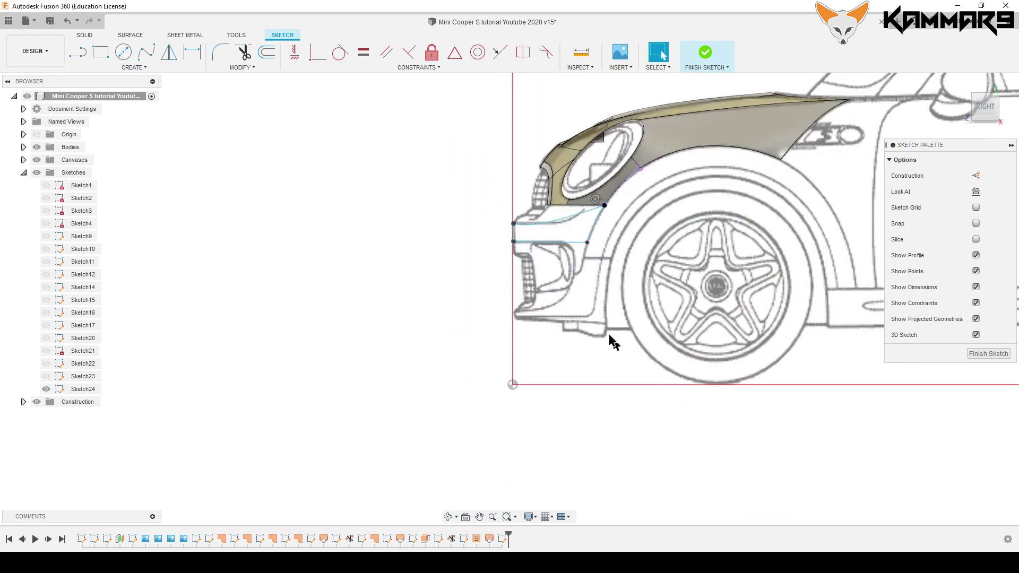
scroll(560, 227, up, 3)
scroll(573, 195, up, 3)
click(574, 193)
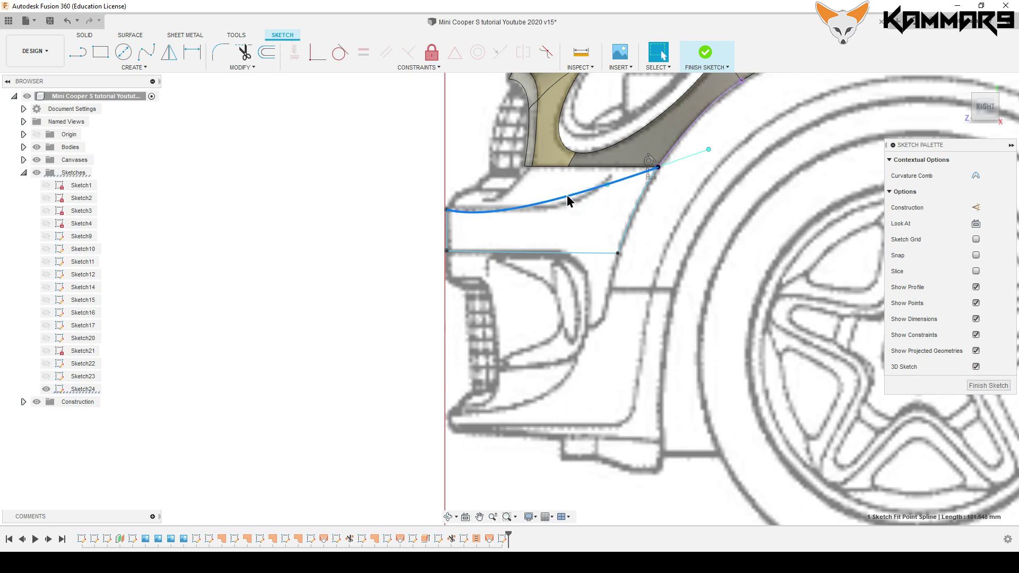
scroll(571, 195, up, 2)
click(630, 180)
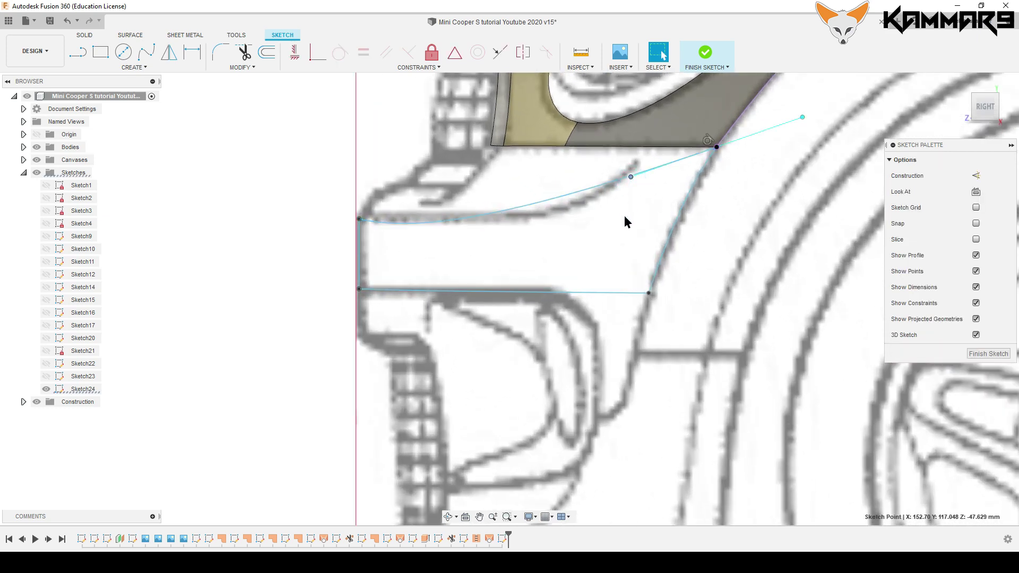
key(m)
scroll(582, 215, up, 1)
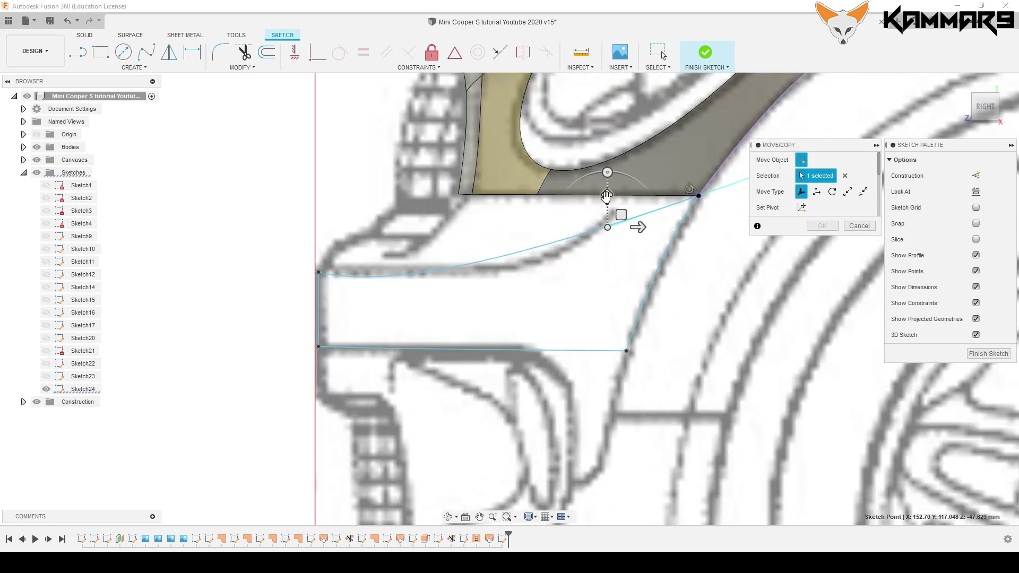
drag(607, 197, 606, 201)
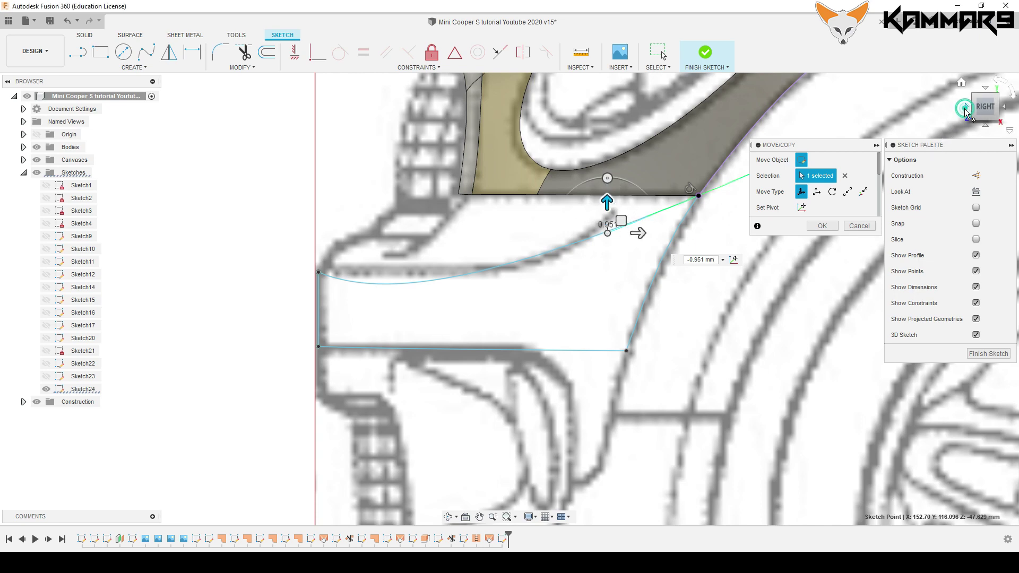
click(966, 109)
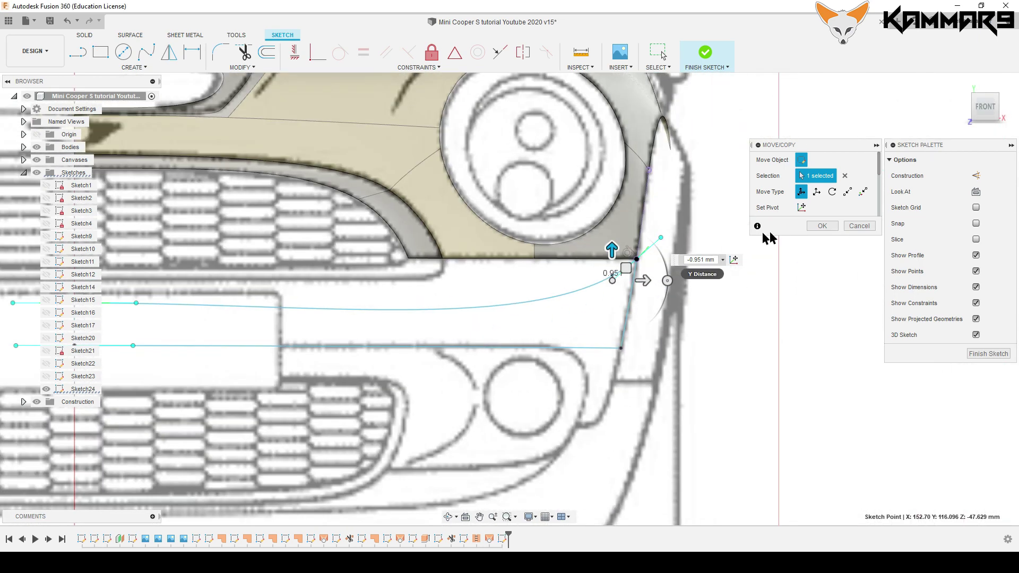
Apply the 0.95 mm point shift and cancel a stray line started at the centreline.
click(812, 226)
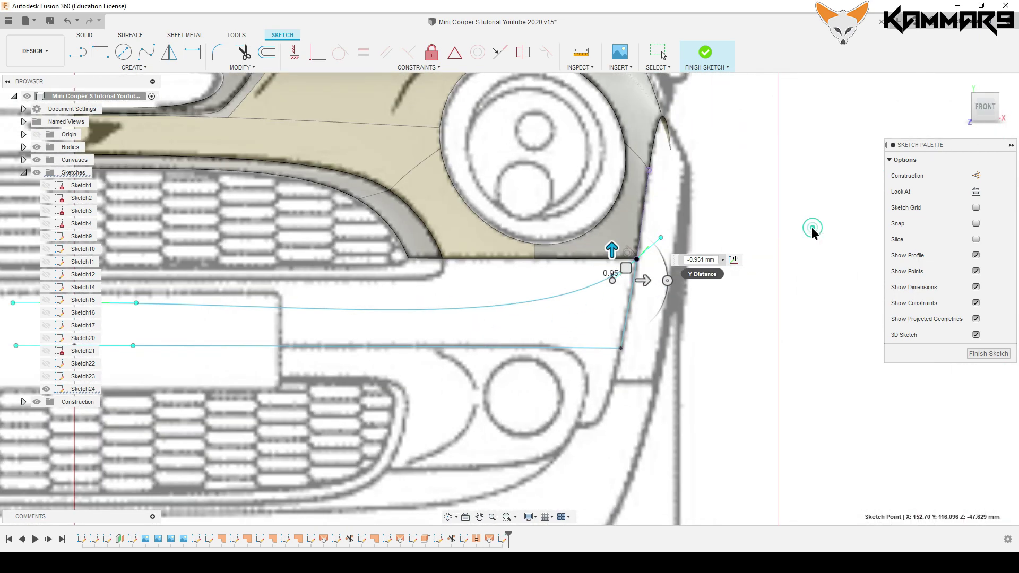
scroll(643, 345, up, 3)
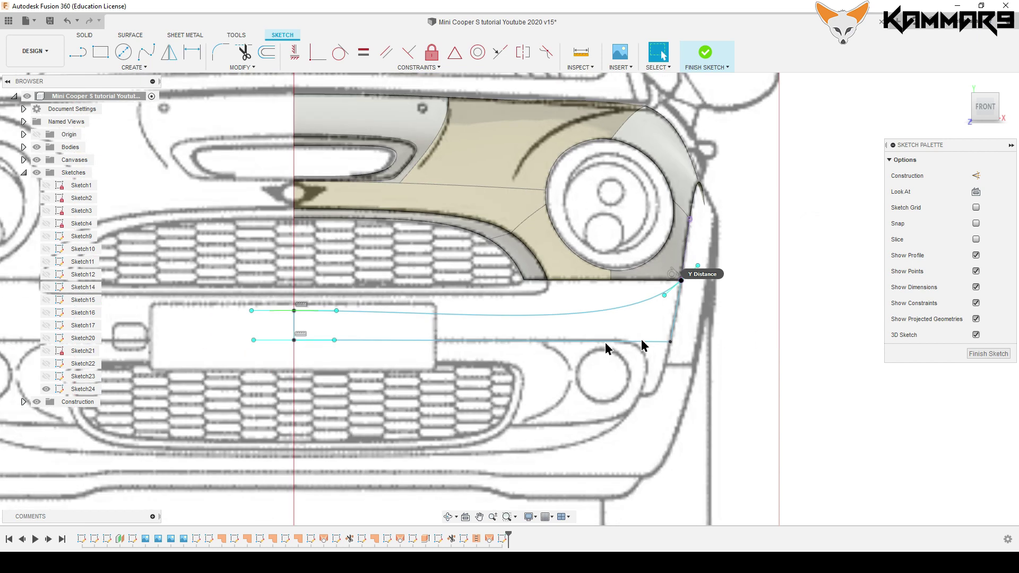
key(l)
click(337, 311)
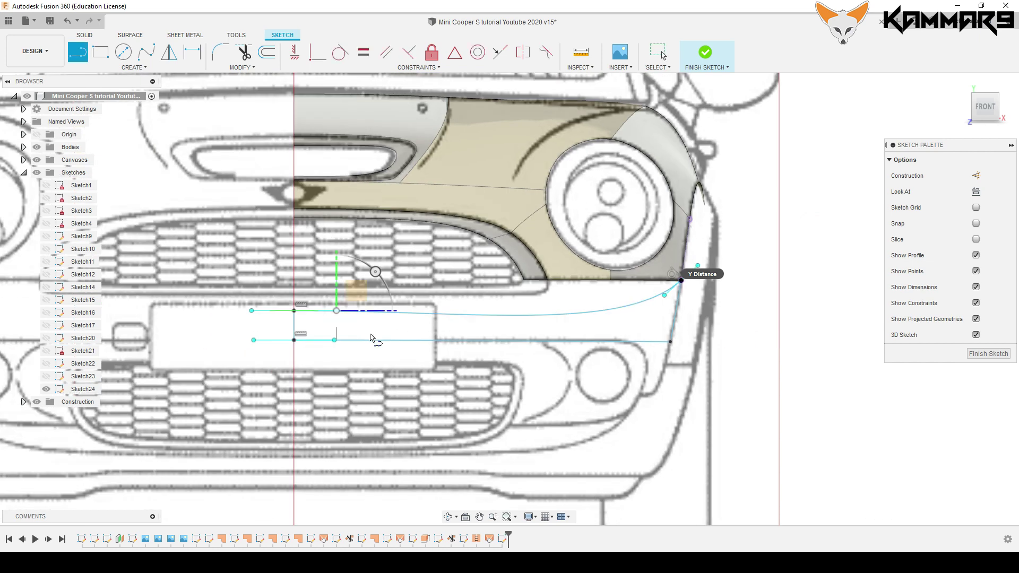
right_click(395, 322)
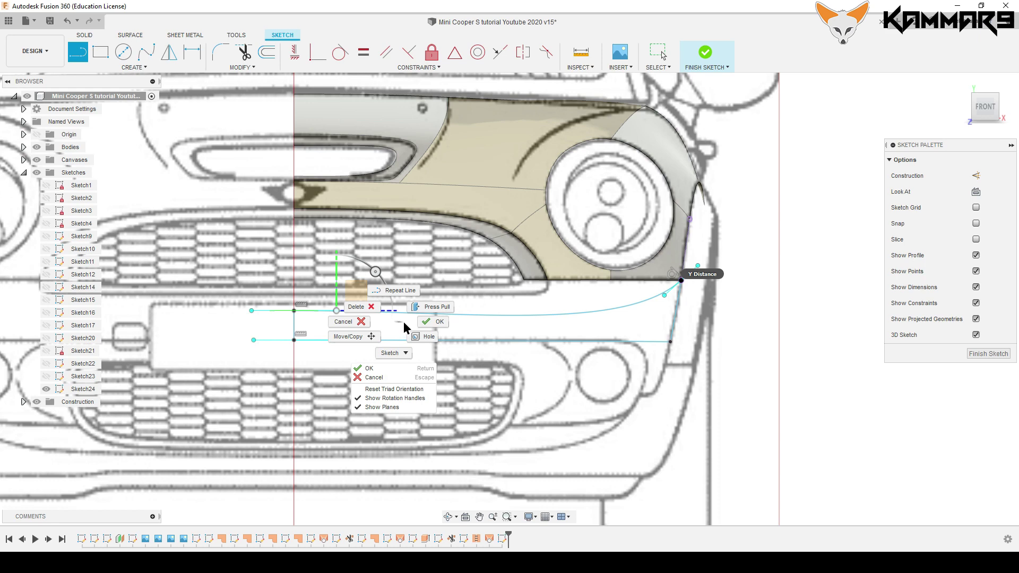
click(405, 326)
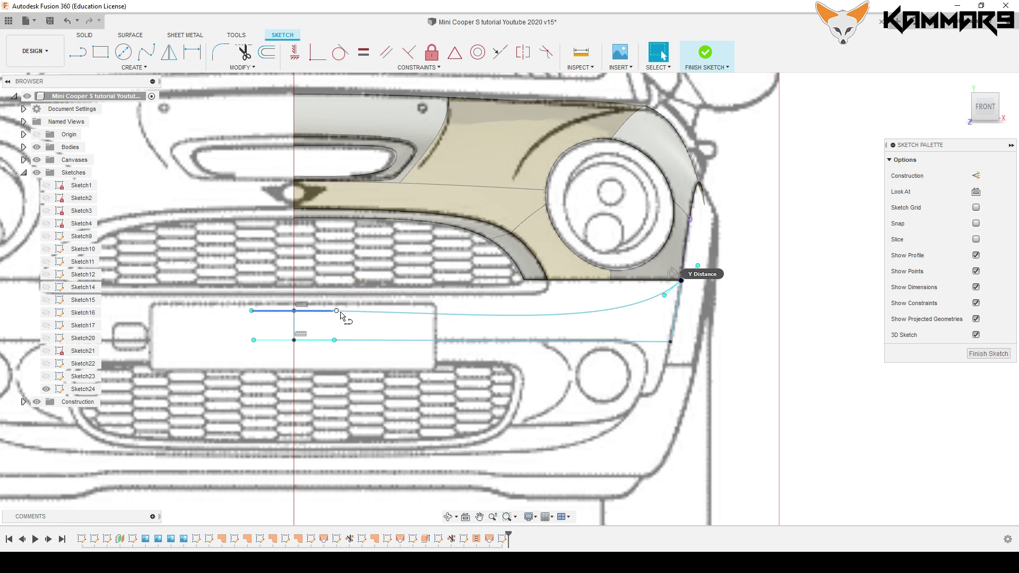
Dismiss the quick menu and empty move, then select the short centre line.
right_click(365, 283)
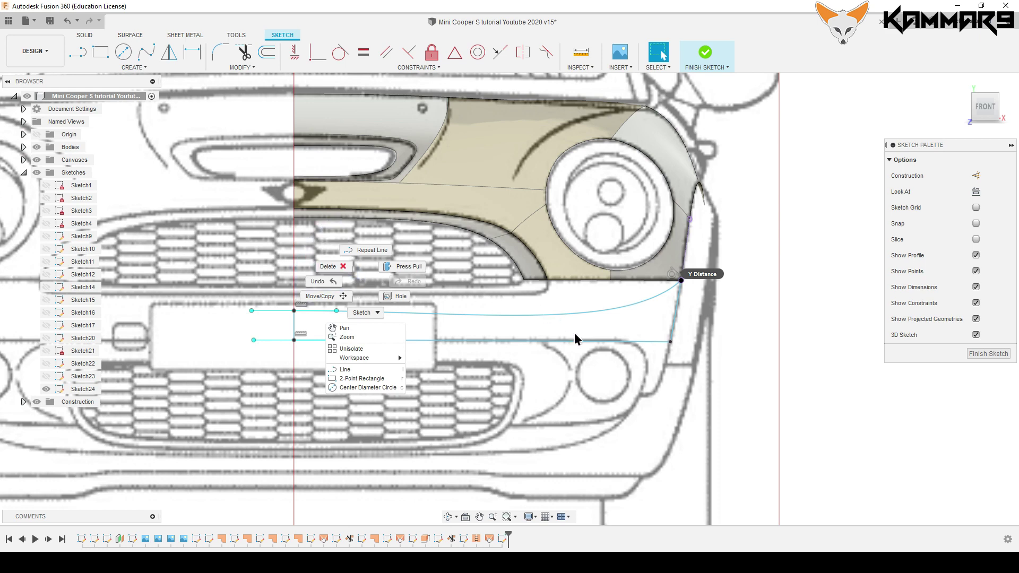
key(l)
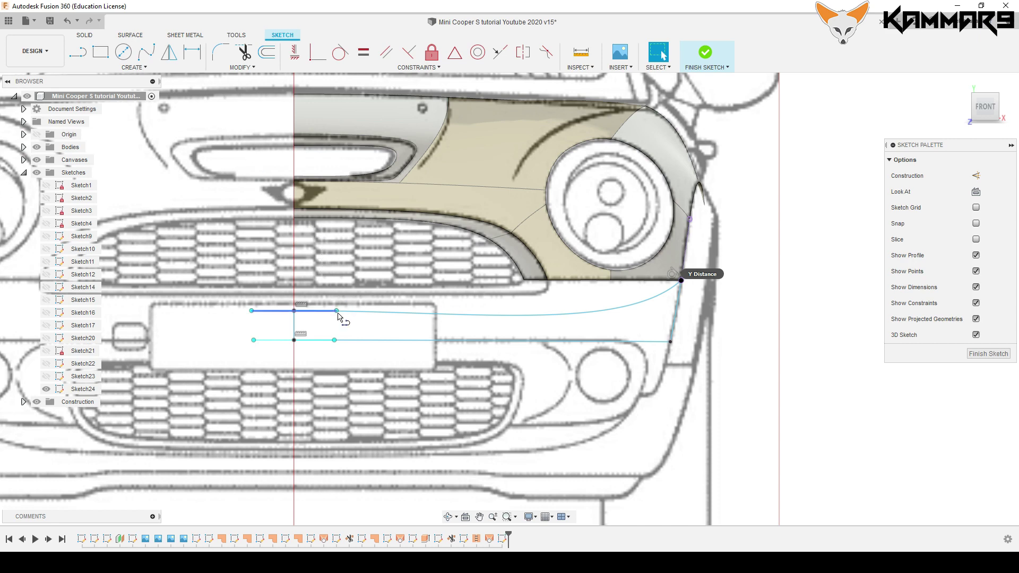
key(m)
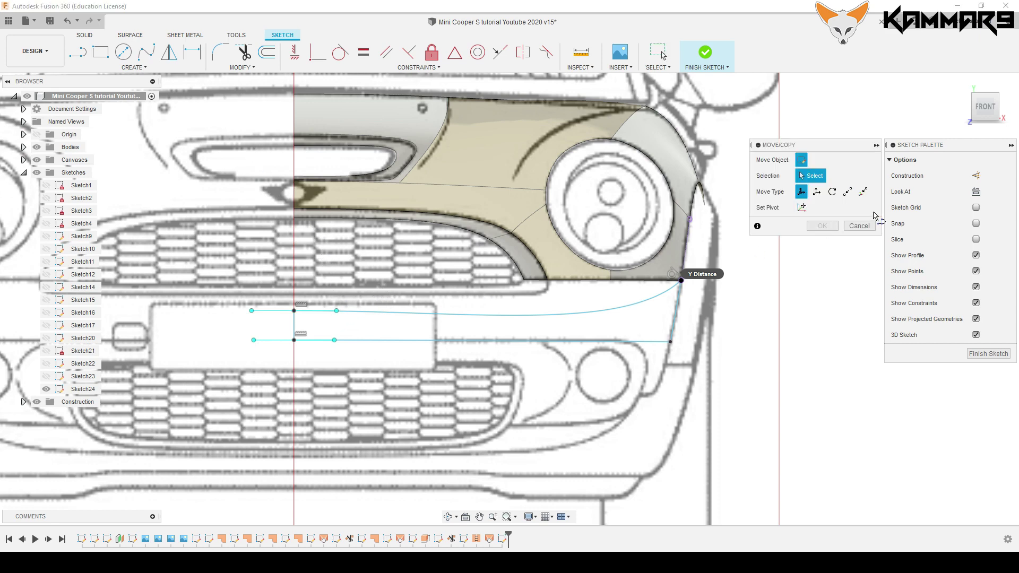
click(455, 292)
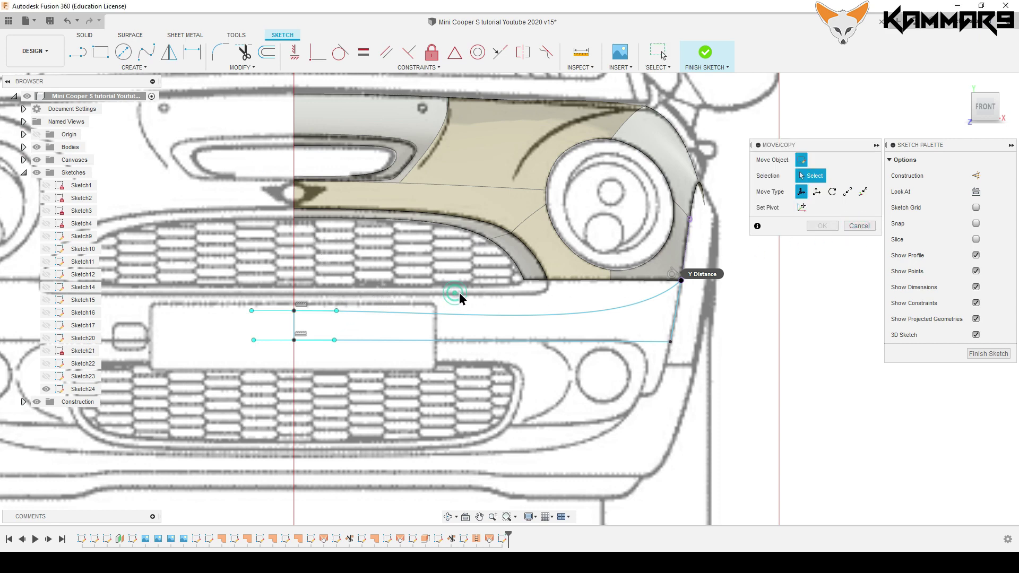
click(851, 224)
click(742, 328)
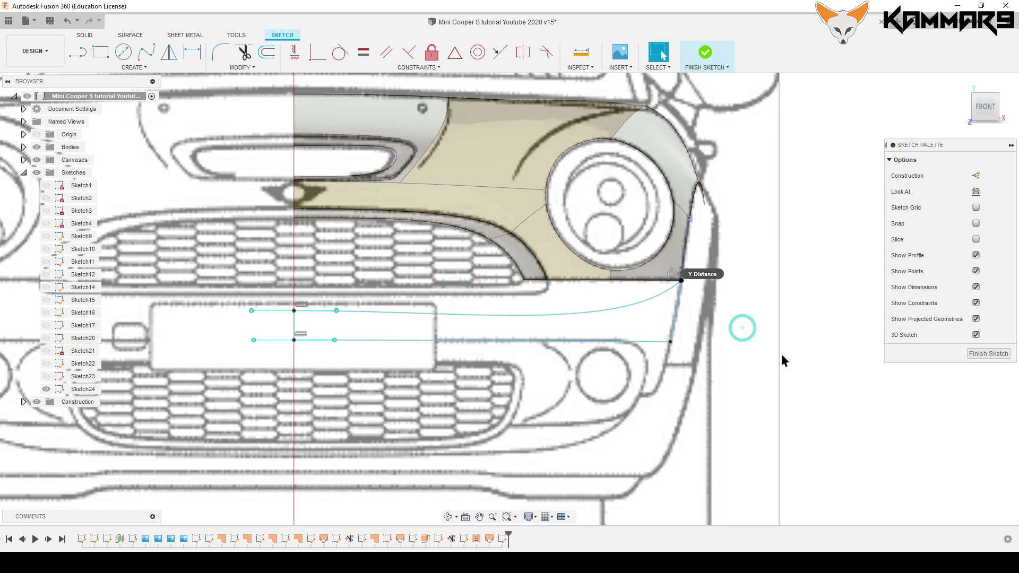
click(339, 312)
click(342, 315)
Move the inner end point of the bumper curves 30.193 mm outward.
click(339, 311)
key(m)
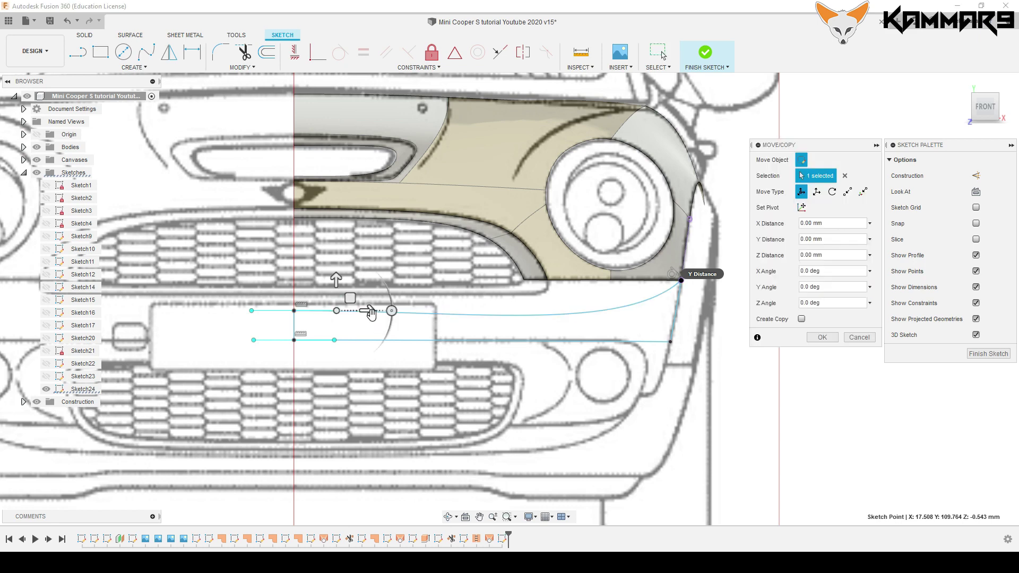
drag(370, 313, 453, 314)
click(822, 338)
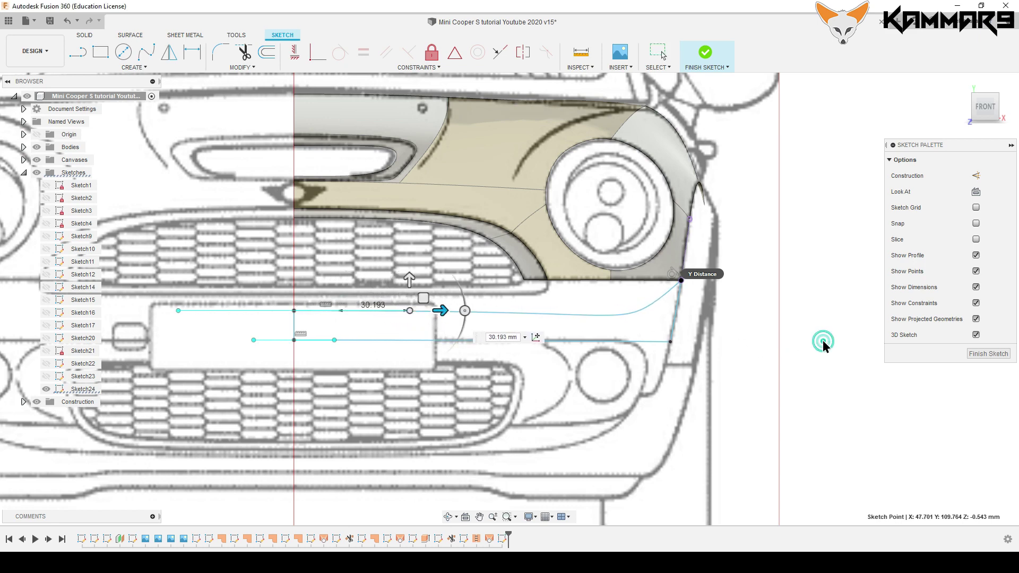
Select the upper bumper spline and its fit point near the fender corner.
click(644, 311)
scroll(685, 297, up, 3)
scroll(668, 300, up, 1)
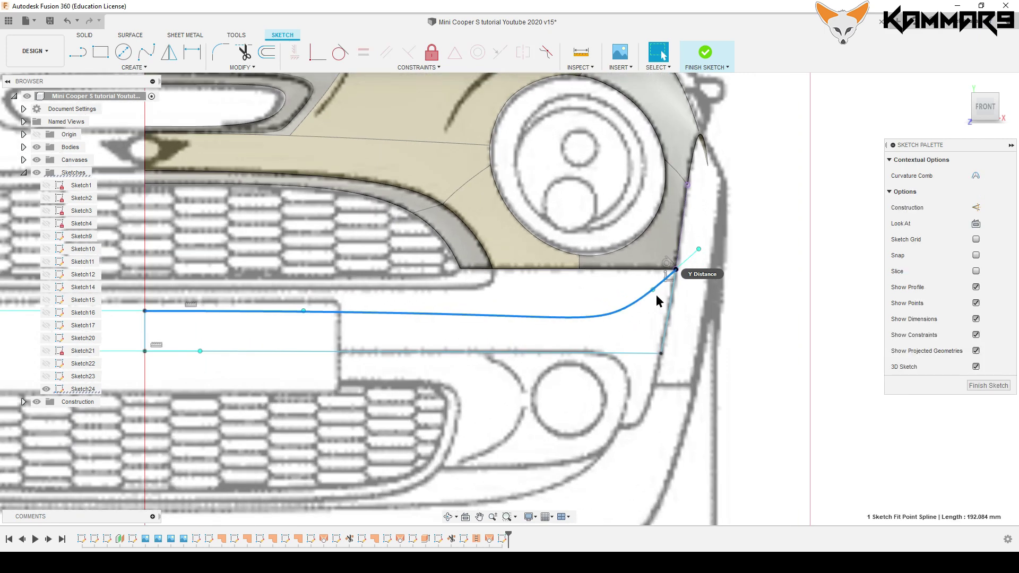
click(654, 292)
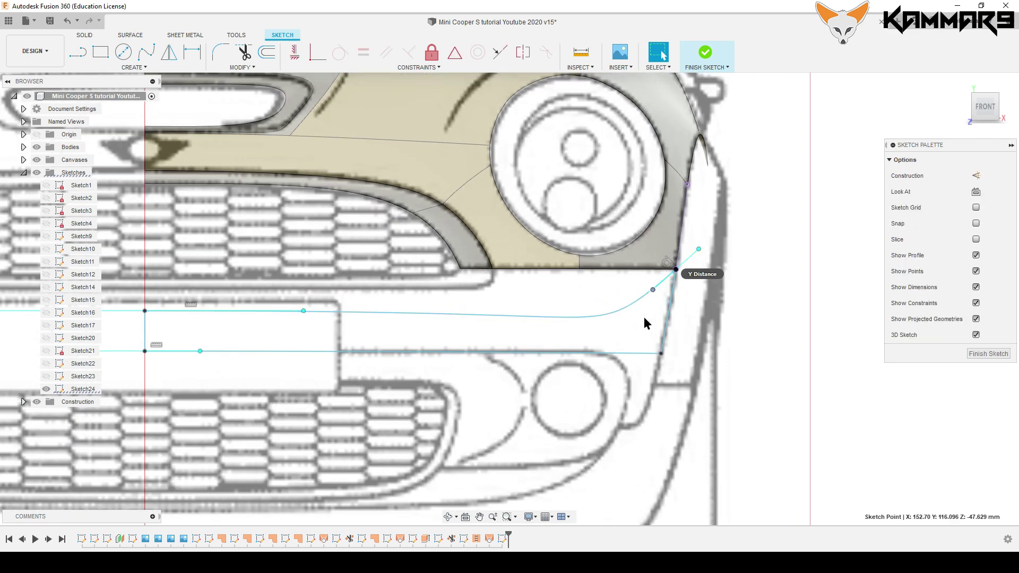
From the right view, start moving the fit point and pull it down in the top view.
click(1006, 109)
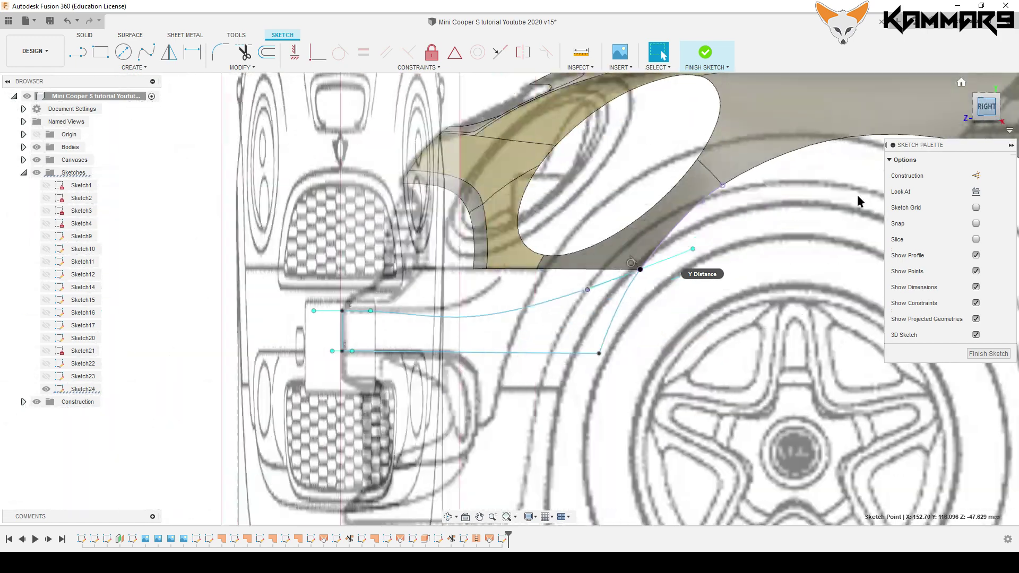
scroll(644, 319, up, 1)
scroll(564, 302, up, 1)
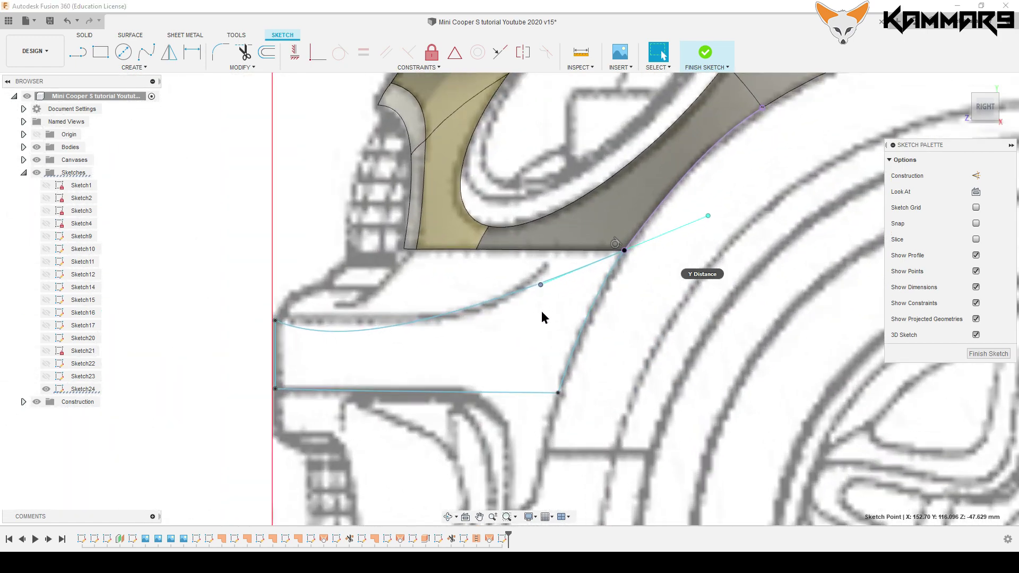
key(m)
drag(556, 273, 613, 268)
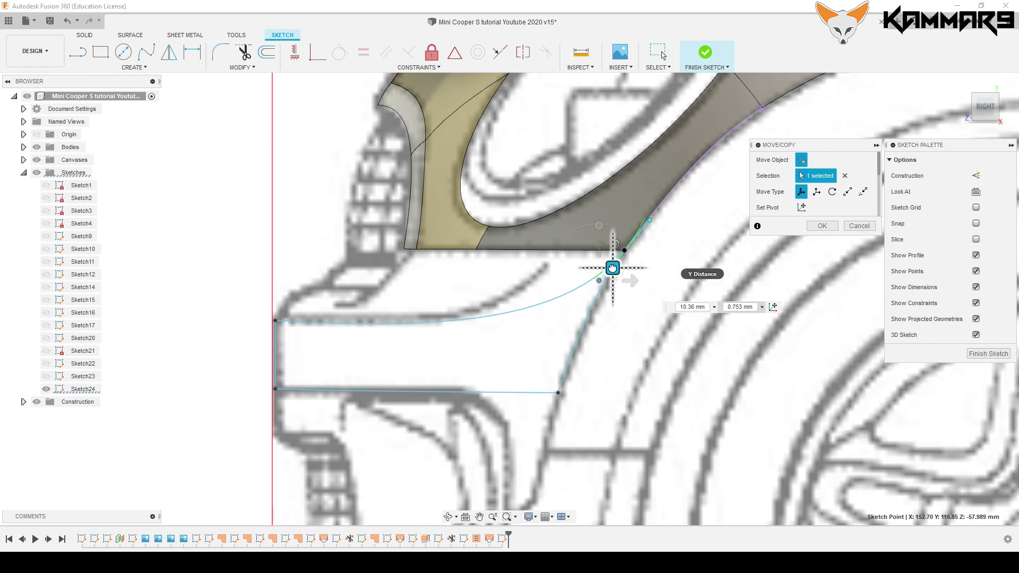
click(985, 91)
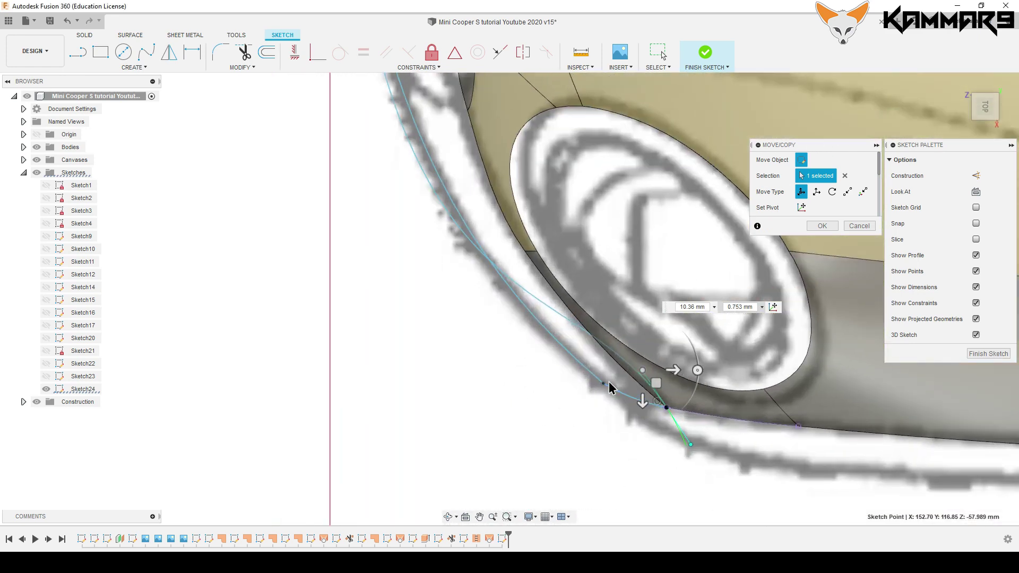
scroll(610, 389, up, 2)
mouse_move(649, 403)
mouse_down()
mouse_move(654, 433)
mouse_move(672, 418)
mouse_up()
click(665, 418)
scroll(517, 412, down, 2)
scroll(496, 399, down, 3)
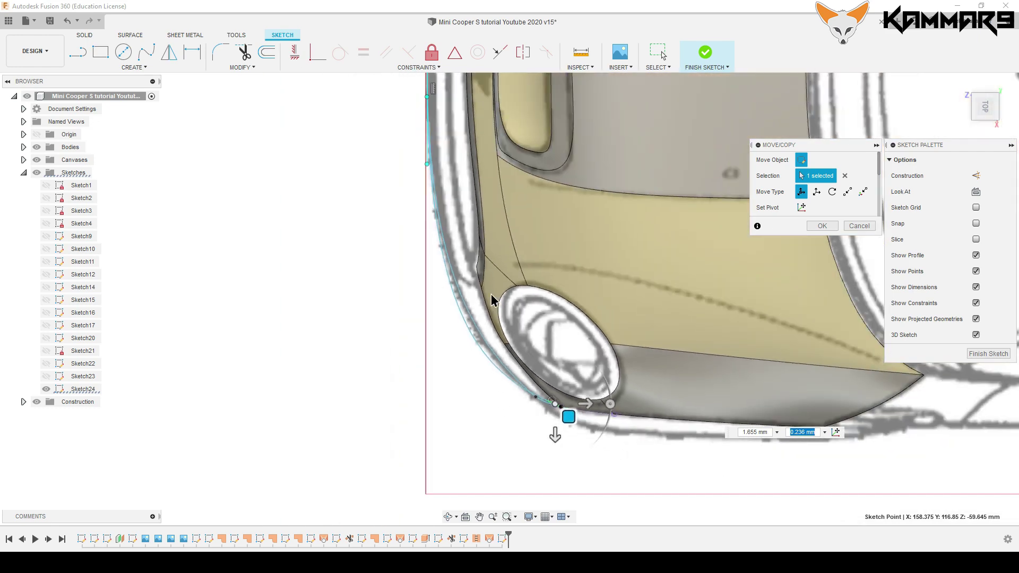
scroll(573, 424, up, 3)
scroll(571, 424, up, 3)
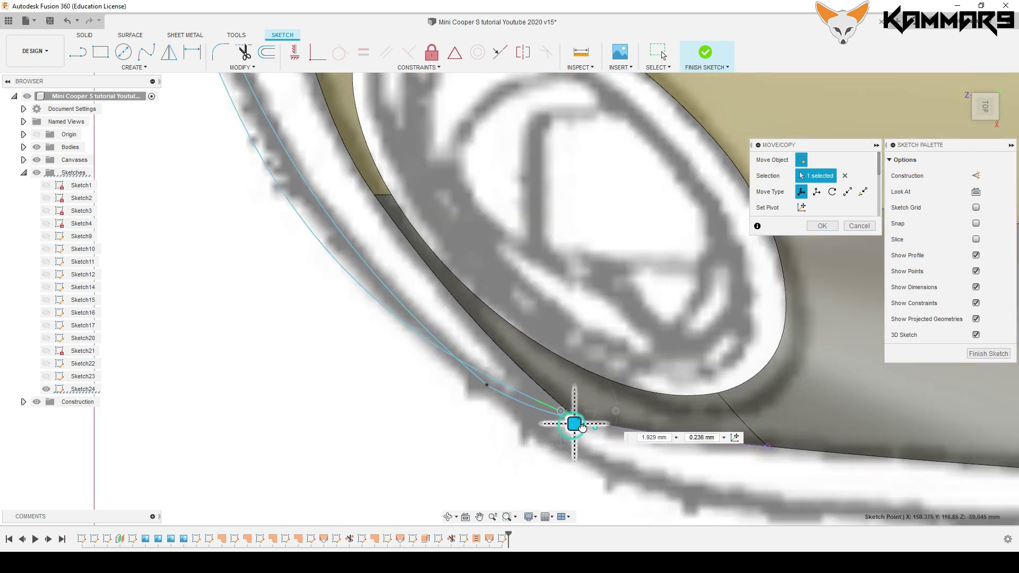
drag(582, 428, 581, 429)
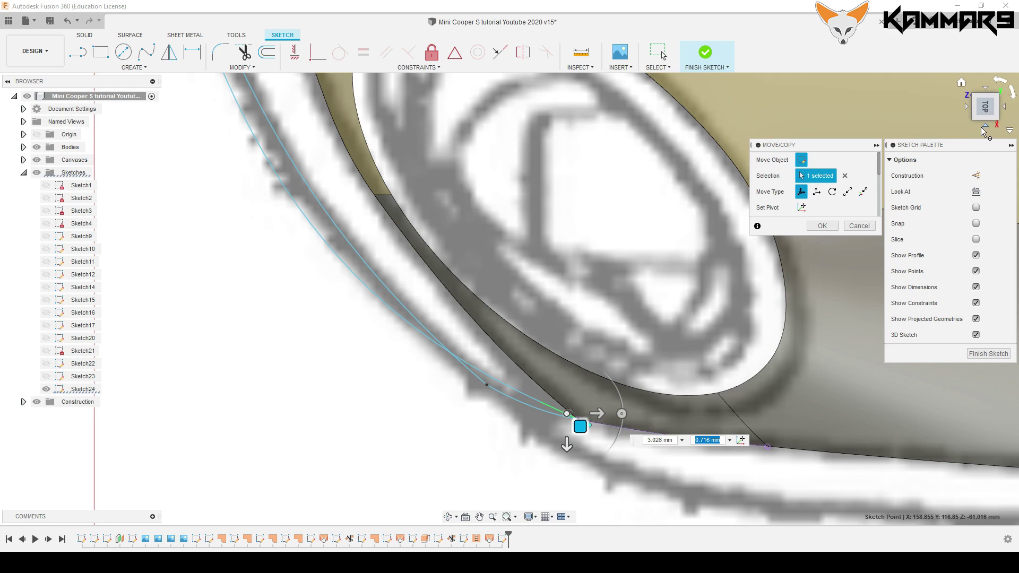
Refine the fit point's position from the right and top views, then confirm the move.
click(981, 126)
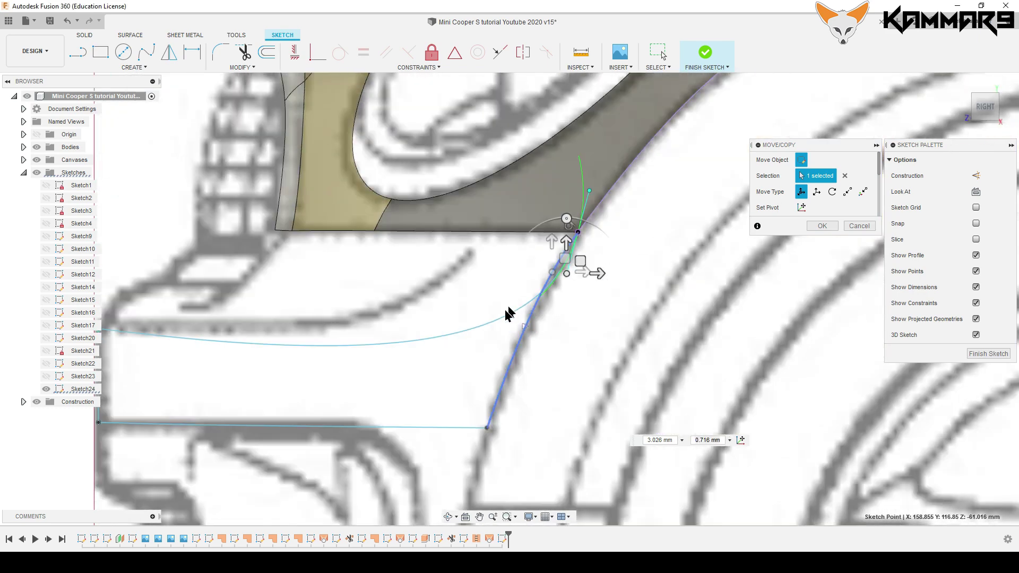
scroll(508, 313, down, 5)
scroll(524, 317, up, 5)
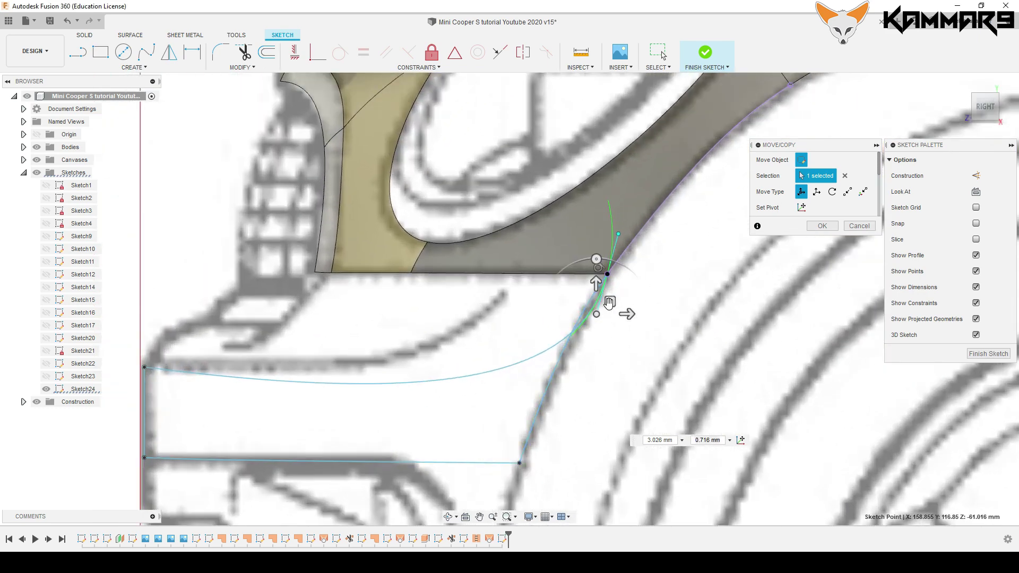
drag(609, 303, 592, 301)
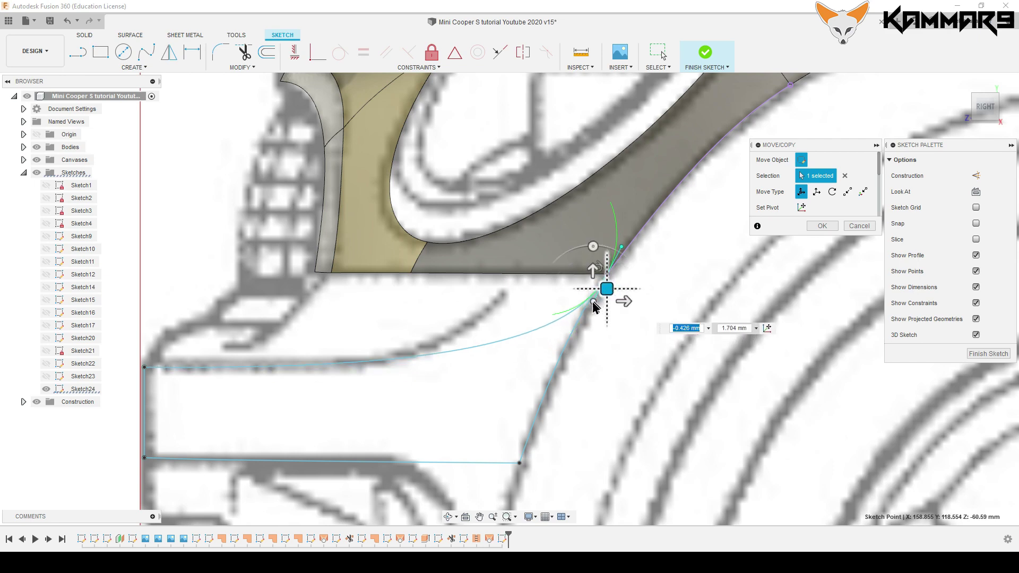
mouse_move(985, 107)
click(984, 94)
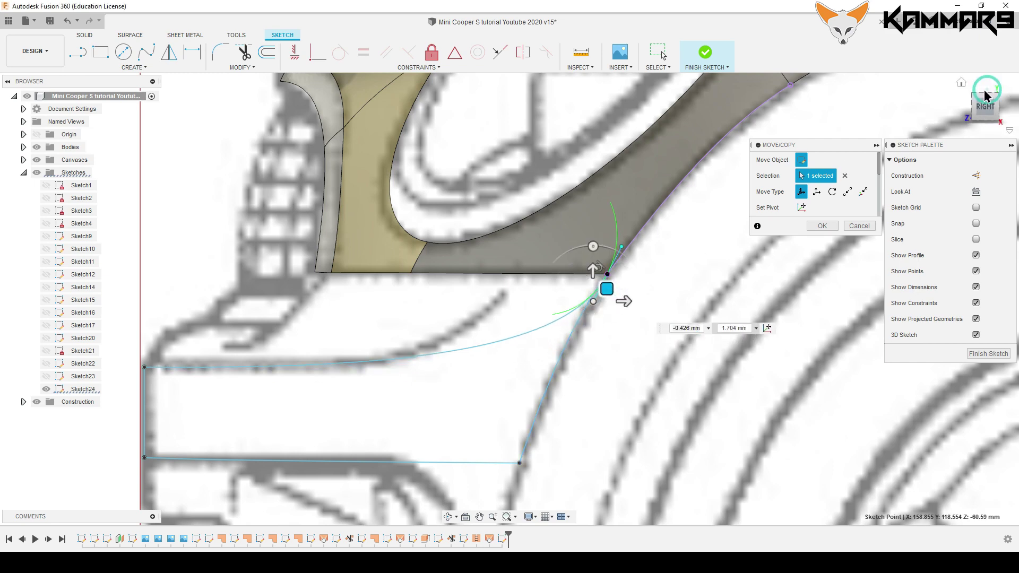
scroll(547, 374, up, 2)
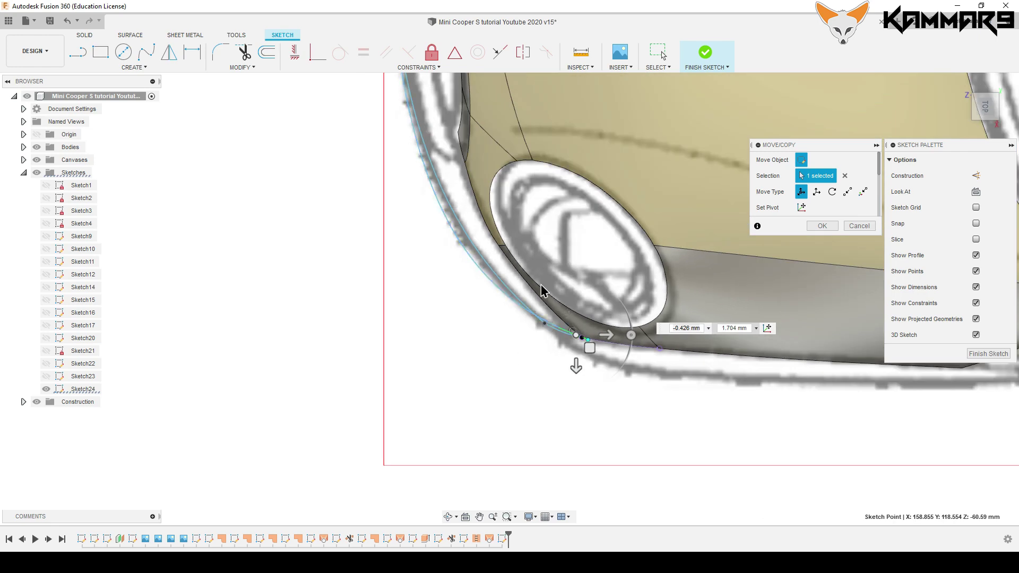
scroll(597, 364, up, 2)
mouse_move(647, 394)
mouse_down()
mouse_move(636, 393)
mouse_move(660, 393)
mouse_up()
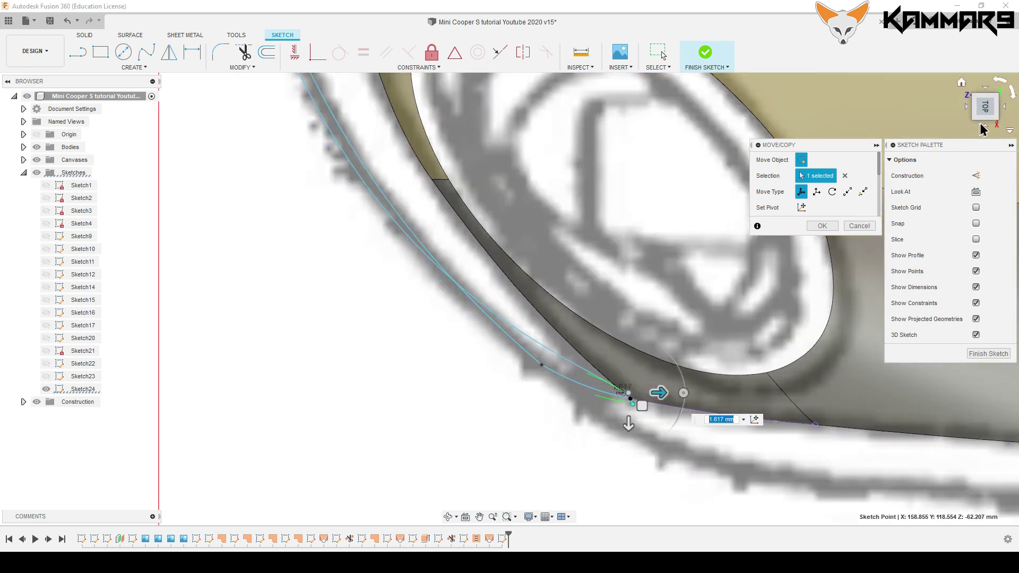
click(985, 123)
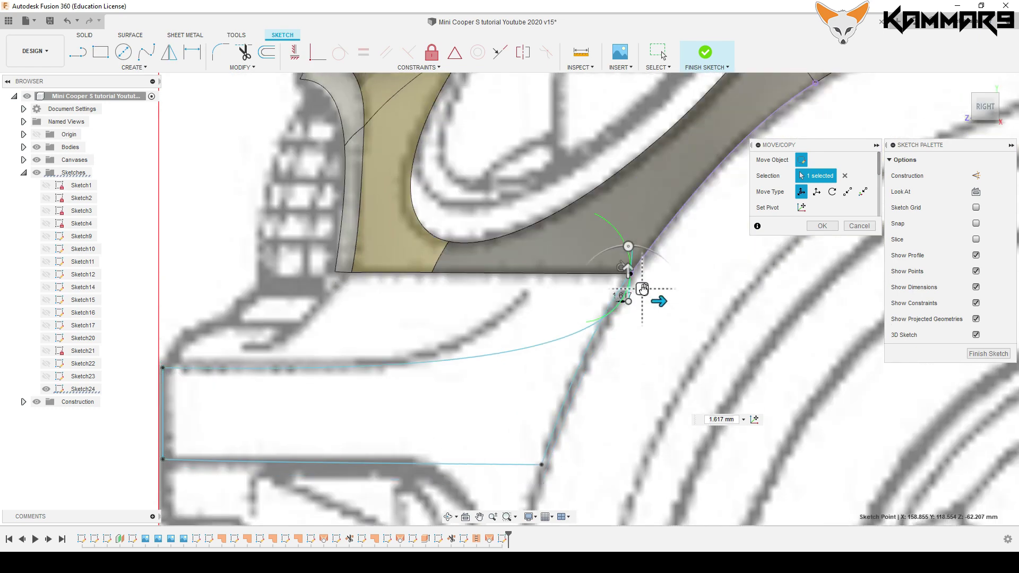
mouse_move(640, 291)
mouse_down()
mouse_move(635, 280)
mouse_move(630, 288)
mouse_up()
scroll(611, 306, up, 2)
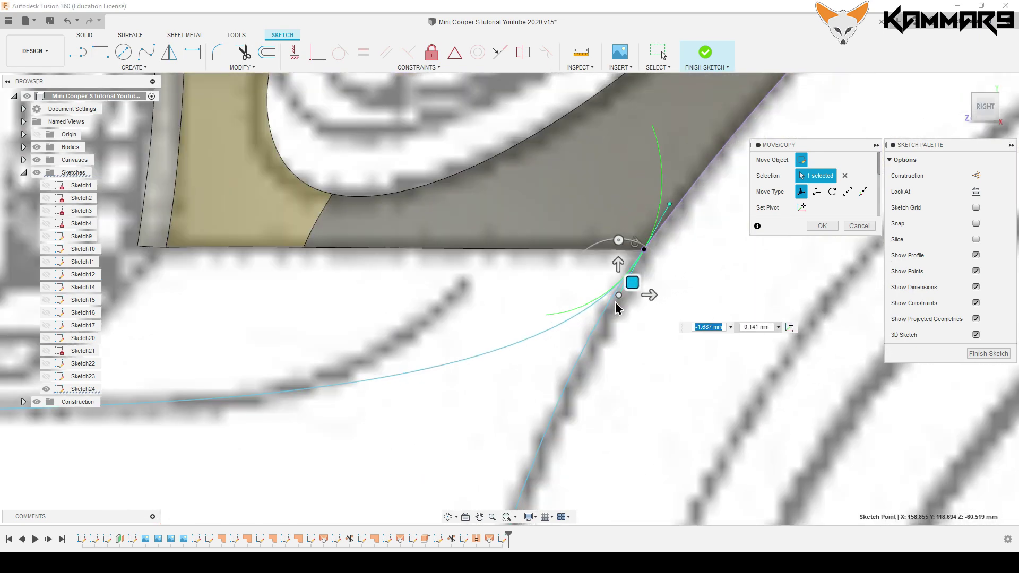
scroll(615, 297, up, 4)
click(821, 225)
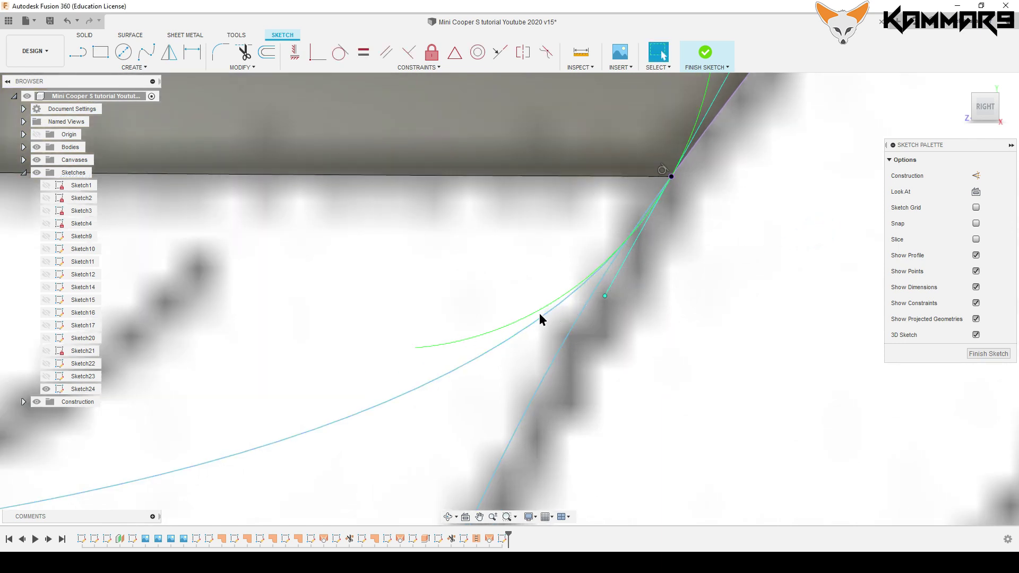
Reshape the curved bumper spline's end by moving its tangent handle point up and left.
click(550, 310)
scroll(656, 204, up, 1)
scroll(648, 217, up, 3)
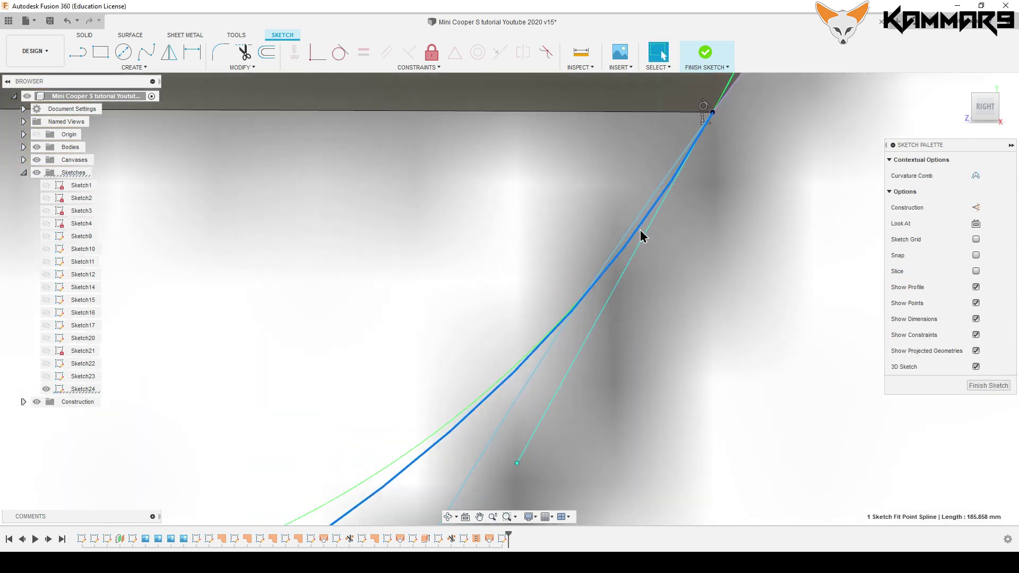
click(562, 337)
scroll(694, 255, down, 1)
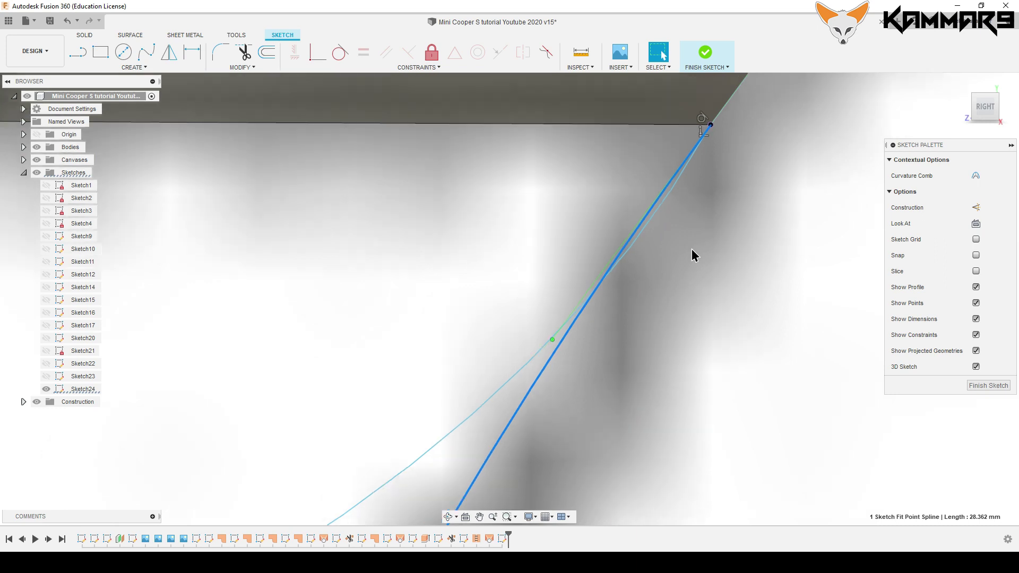
click(546, 345)
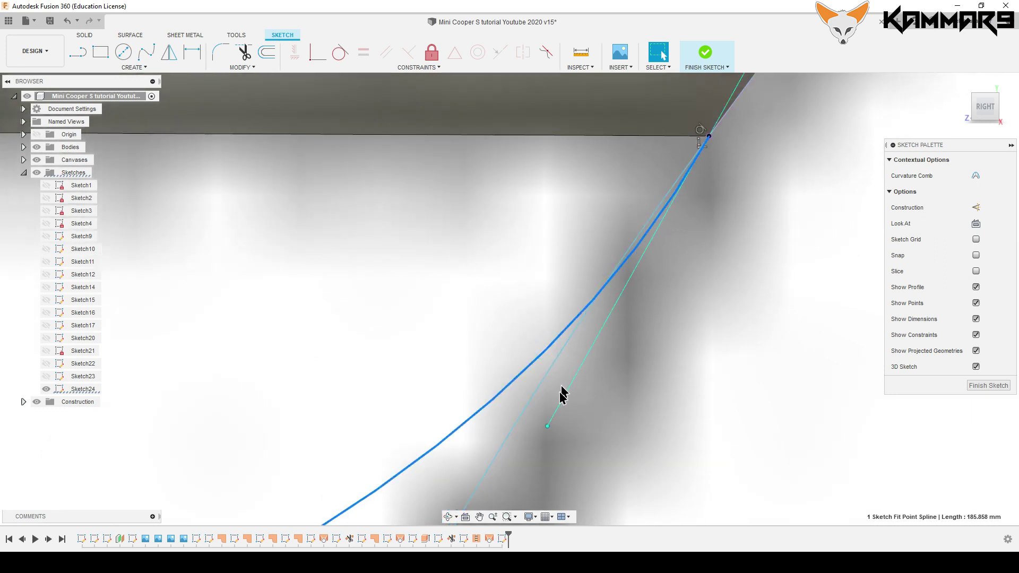
drag(563, 392, 545, 431)
click(547, 427)
key(m)
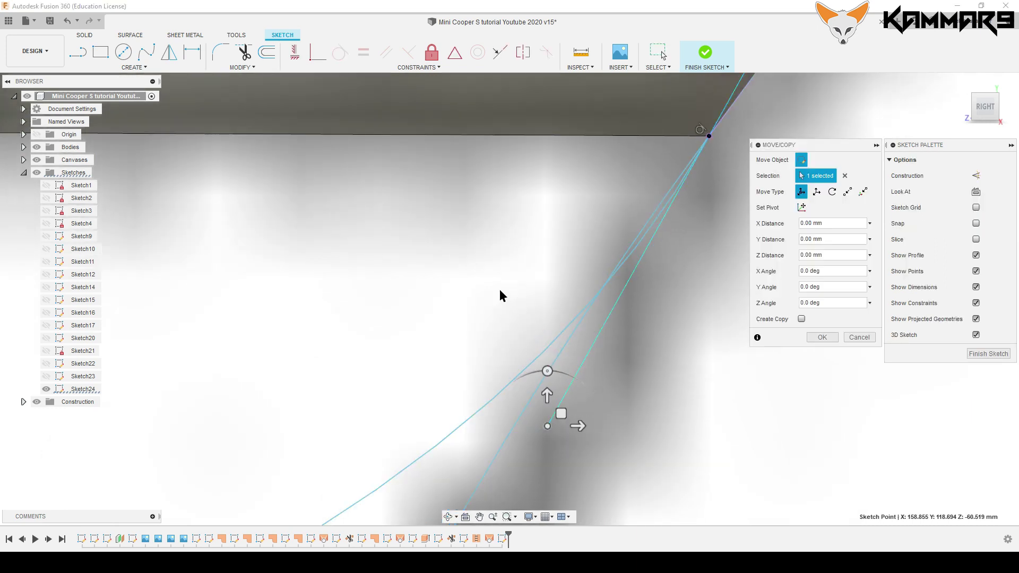
scroll(501, 291, down, 2)
drag(543, 364, 521, 334)
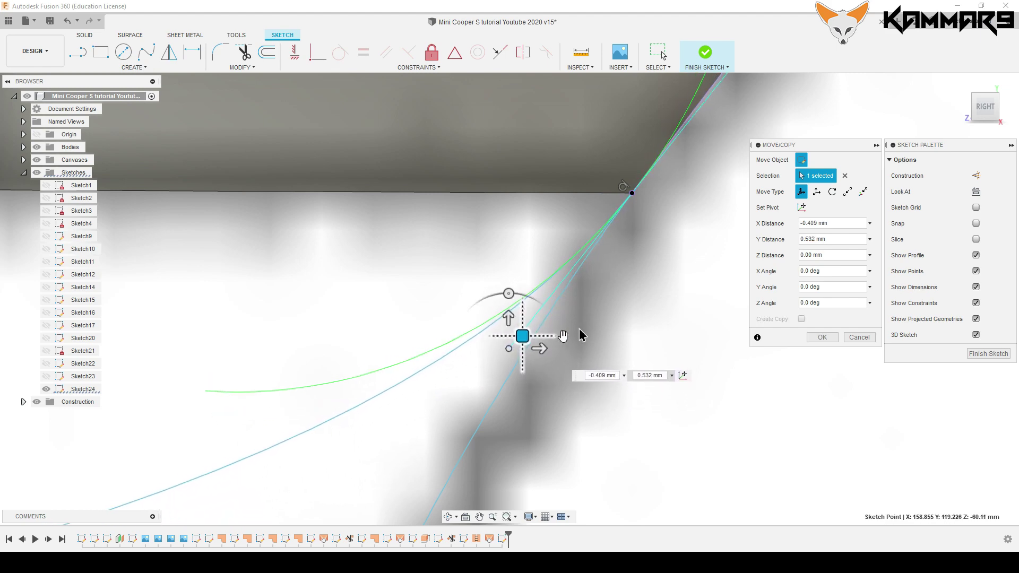
scroll(630, 301, down, 2)
scroll(631, 298, down, 3)
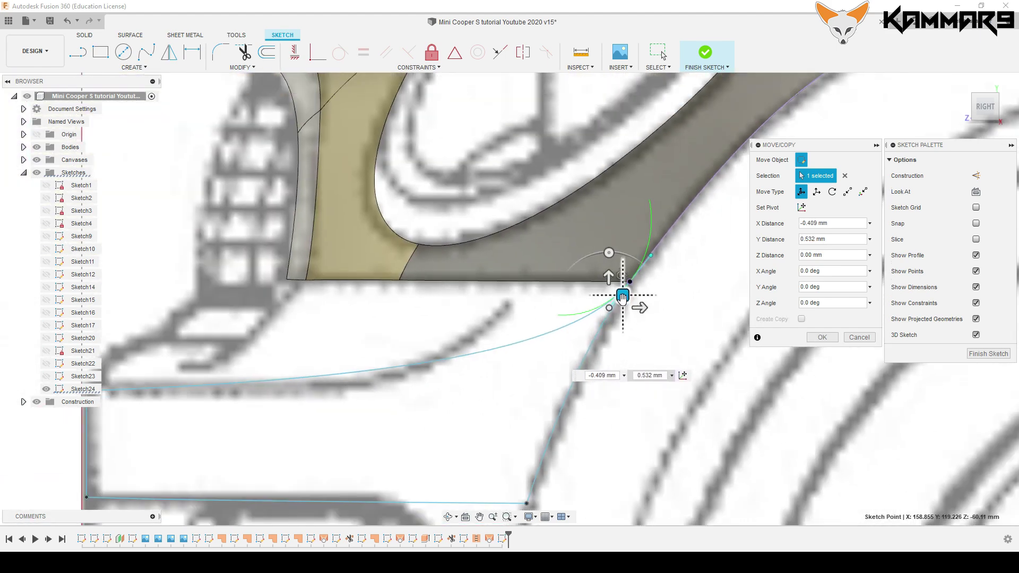
drag(621, 295, 615, 307)
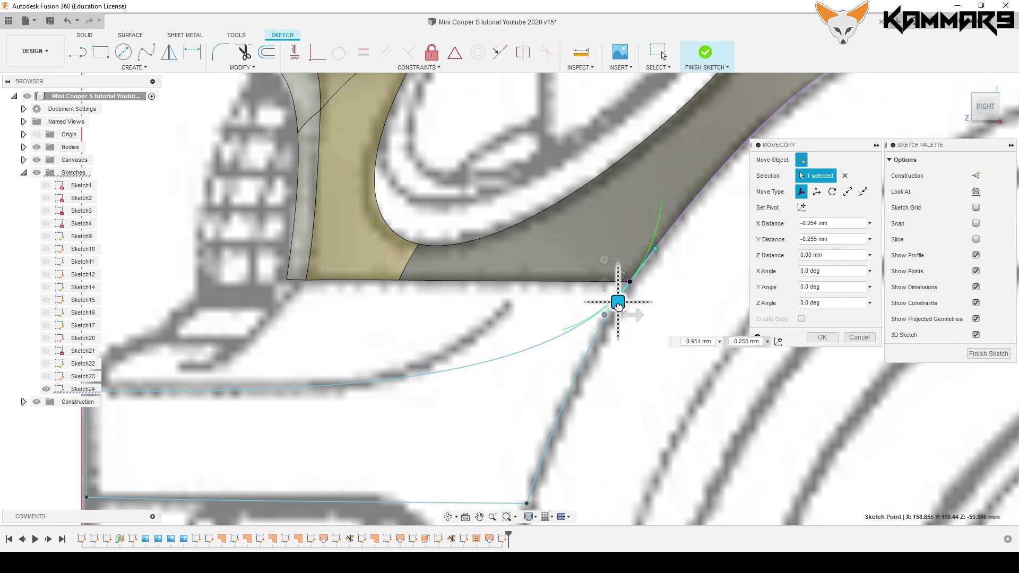
Move the lower sketch point -4.027 mm along Z and check it from front and side.
click(968, 107)
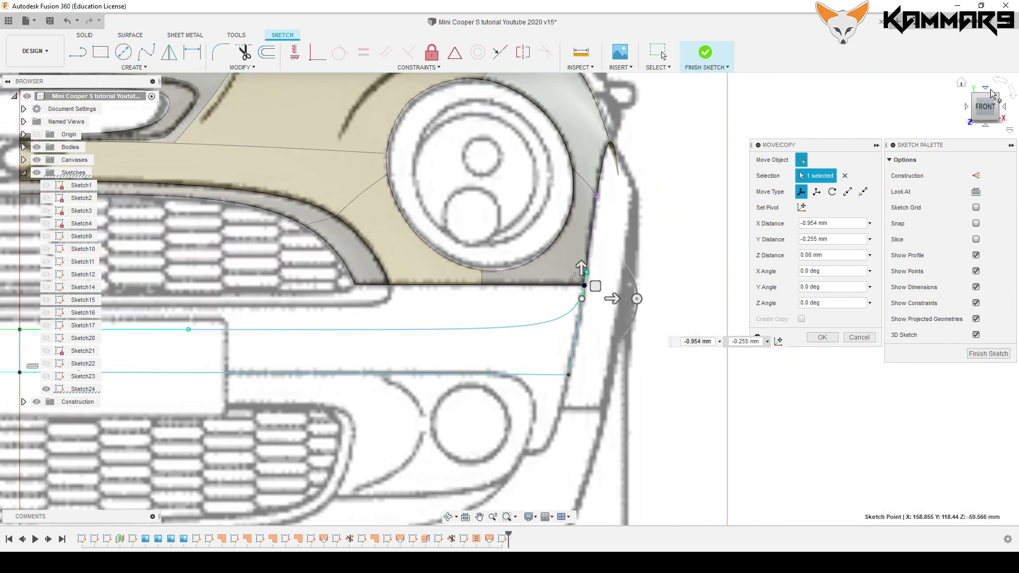
click(985, 83)
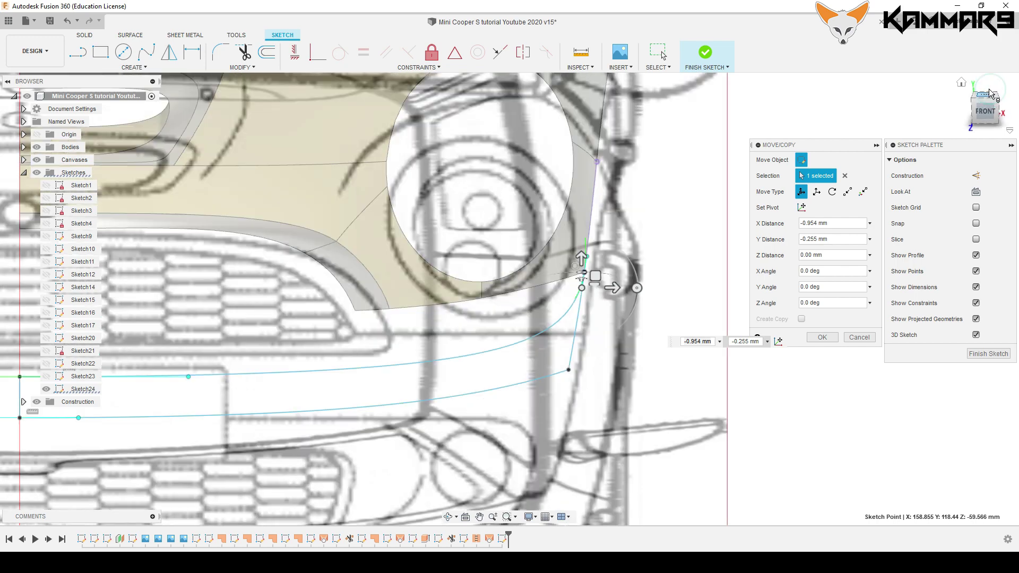
scroll(512, 360, up, 2)
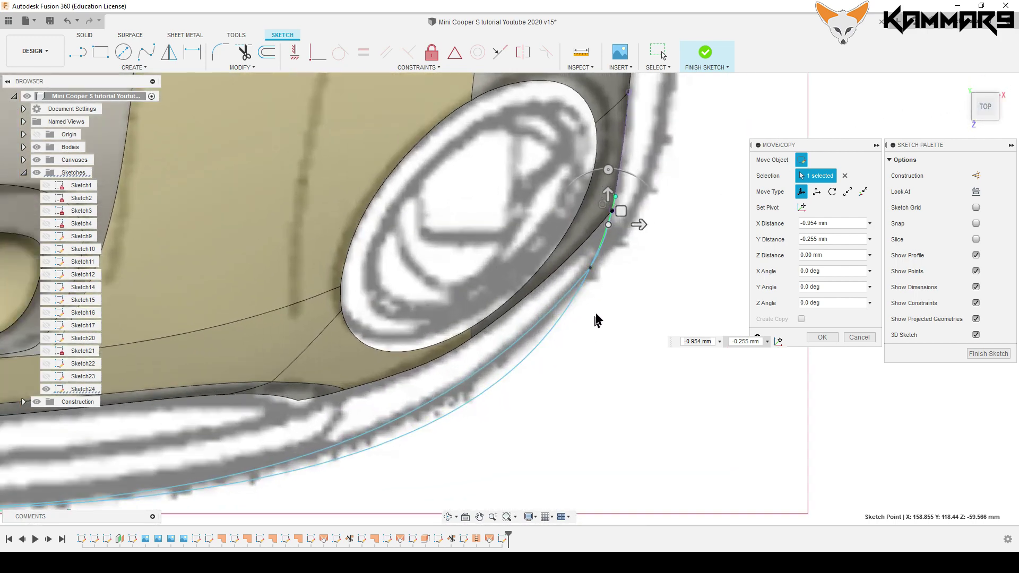
scroll(626, 284, down, 2)
scroll(321, 428, up, 2)
scroll(253, 425, up, 2)
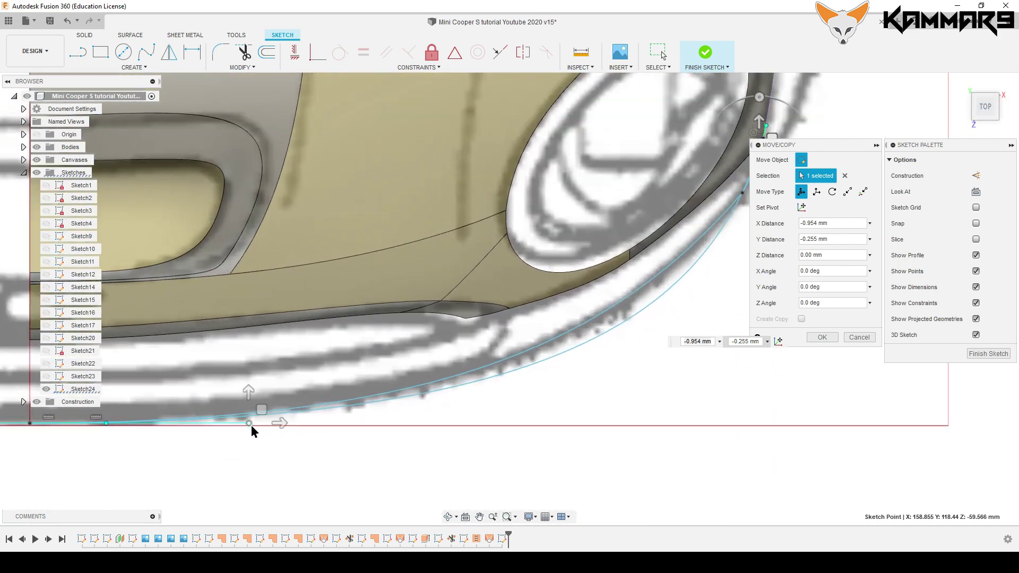
click(250, 425)
scroll(429, 428, down, 2)
drag(417, 411, 404, 412)
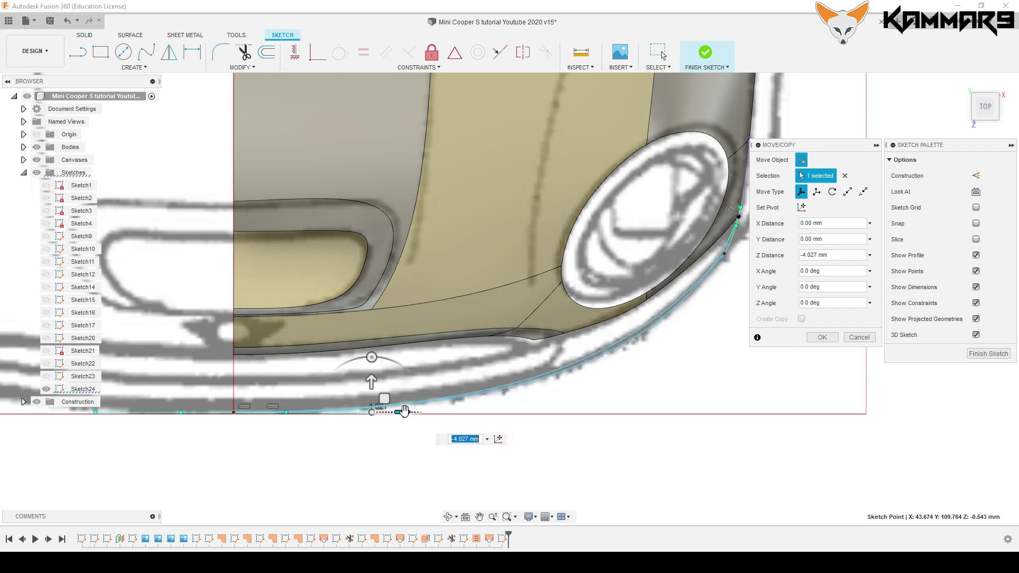
scroll(491, 347, down, 2)
click(986, 128)
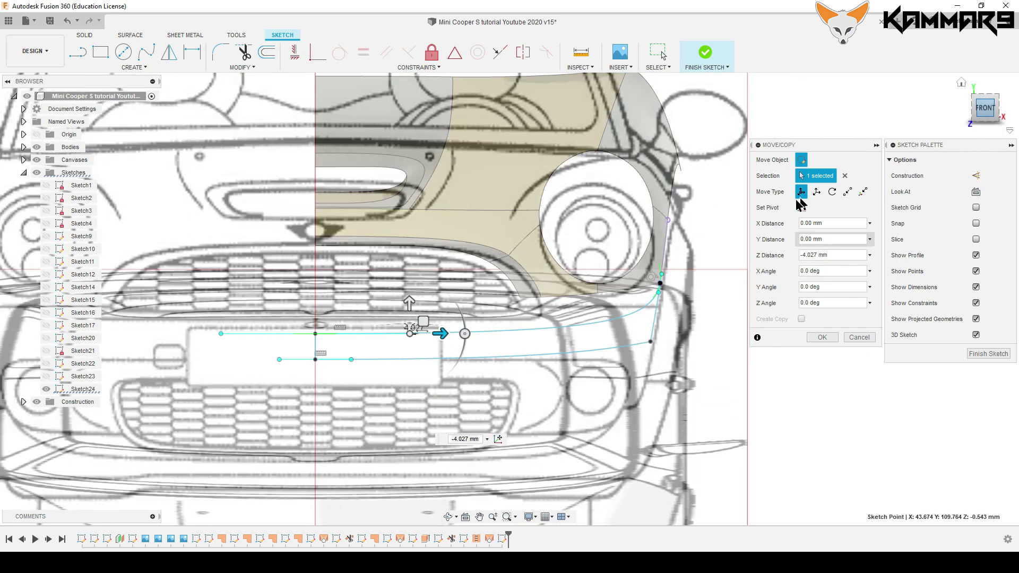
scroll(645, 310, up, 3)
scroll(679, 303, up, 2)
mouse_move(985, 107)
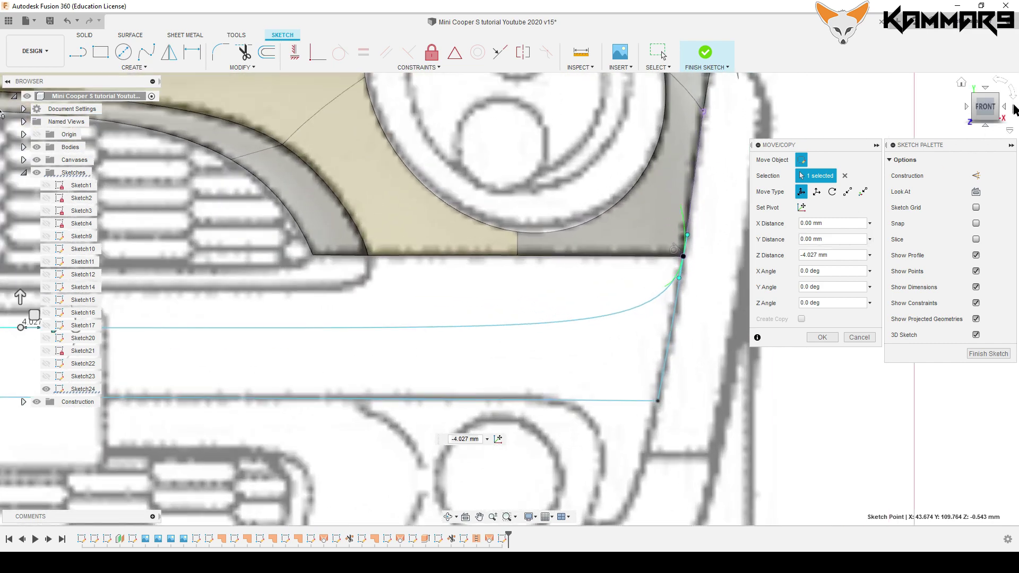
click(1007, 112)
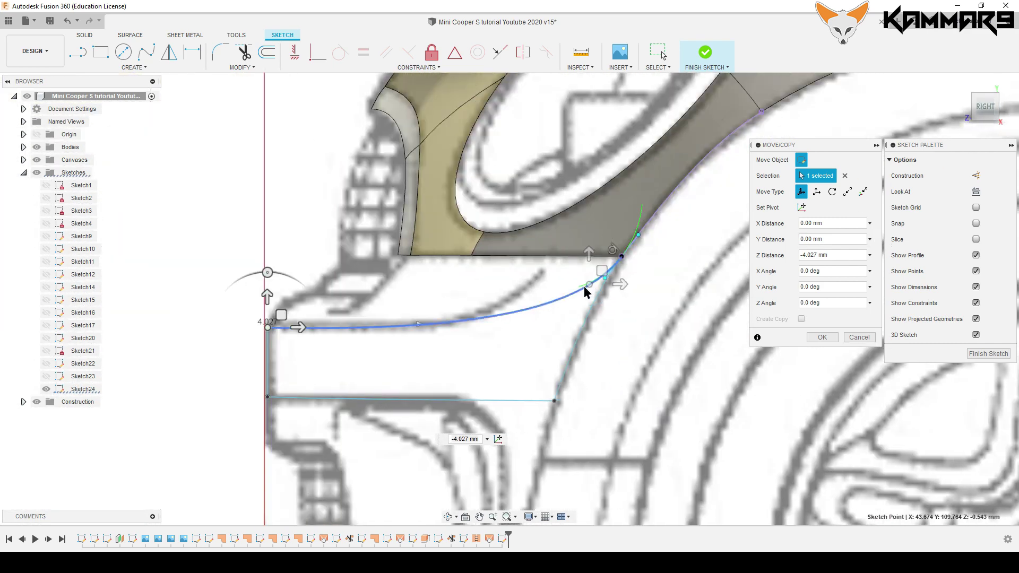
scroll(628, 285, up, 3)
scroll(692, 242, up, 2)
Confirm the pending curve-point move on the bumper sketch.
scroll(692, 242, down, 2)
click(821, 337)
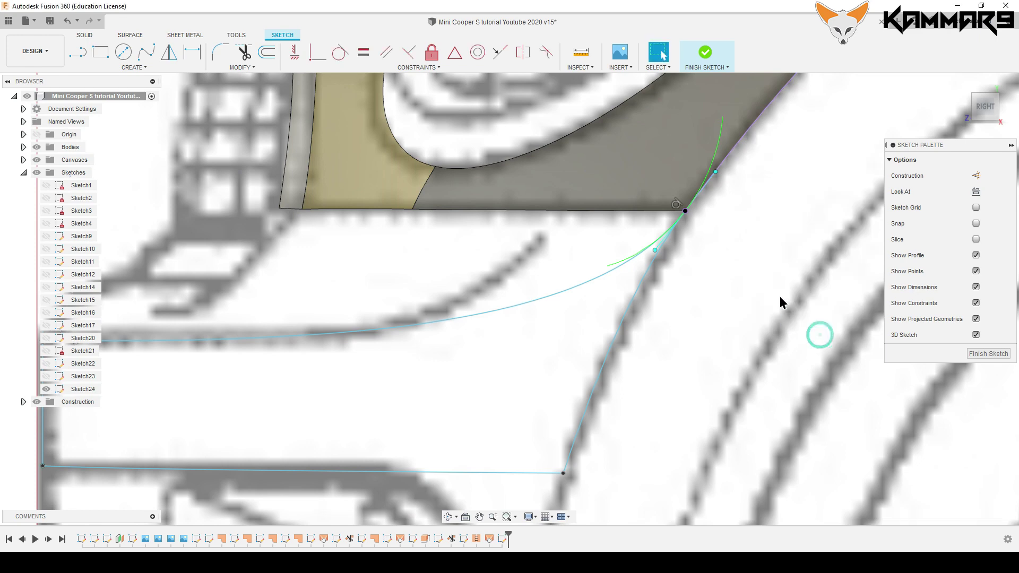
scroll(780, 300, down, 2)
scroll(348, 405, down, 3)
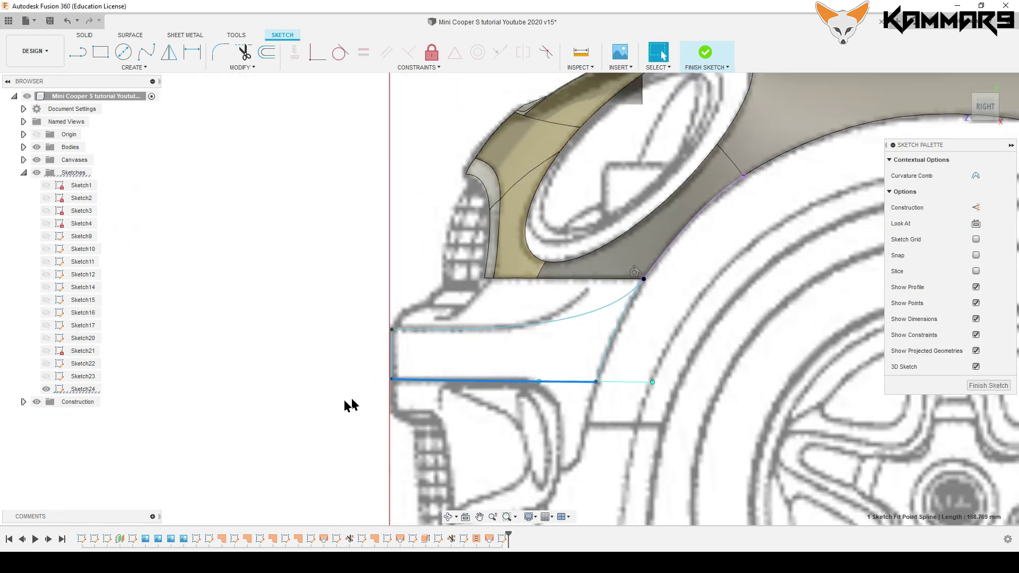
scroll(365, 381, up, 4)
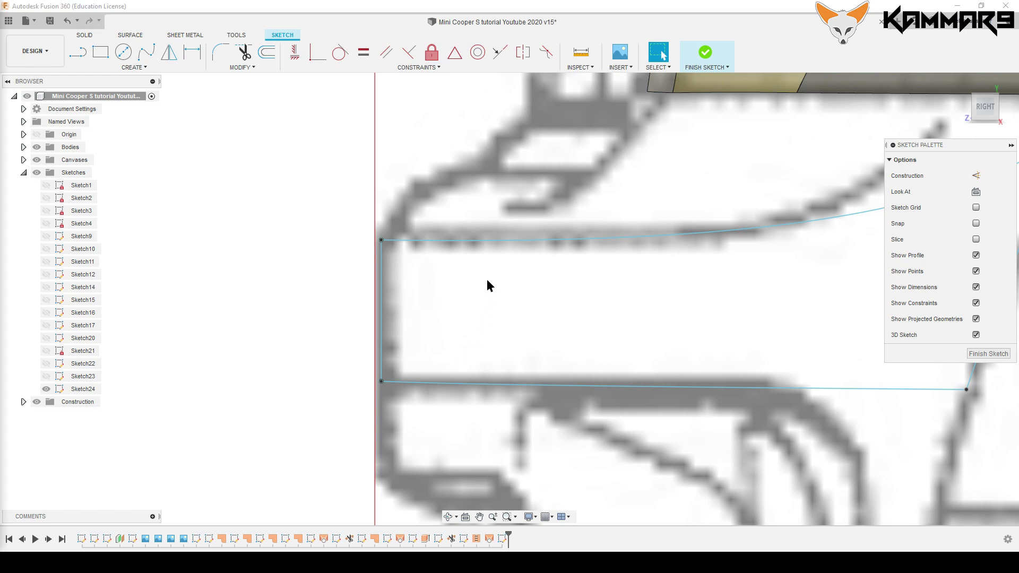
Raise a lower fit point on the vertical bumper curve slightly using Move.
click(384, 290)
scroll(382, 369, up, 1)
scroll(384, 369, up, 2)
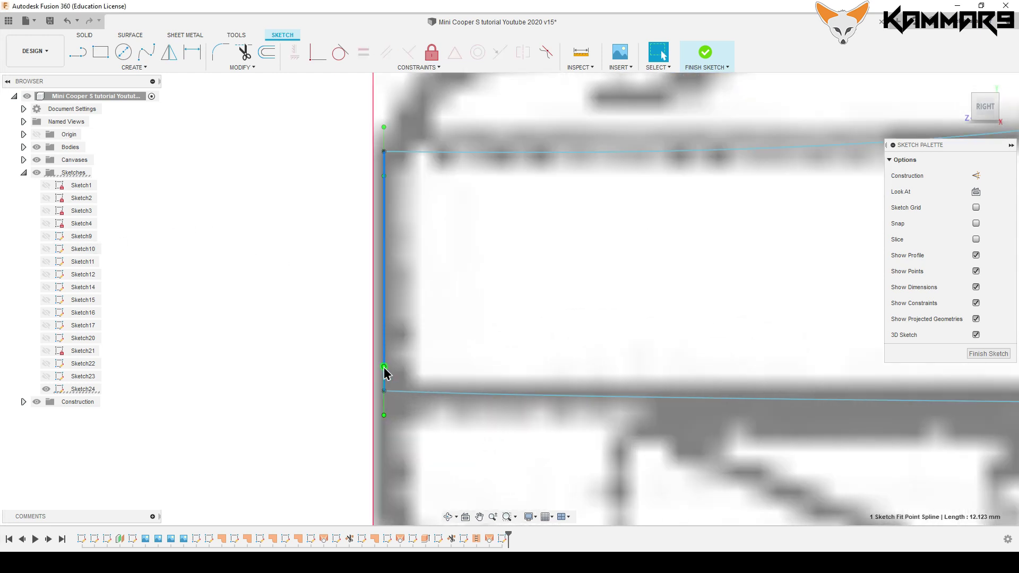
click(384, 367)
key(m)
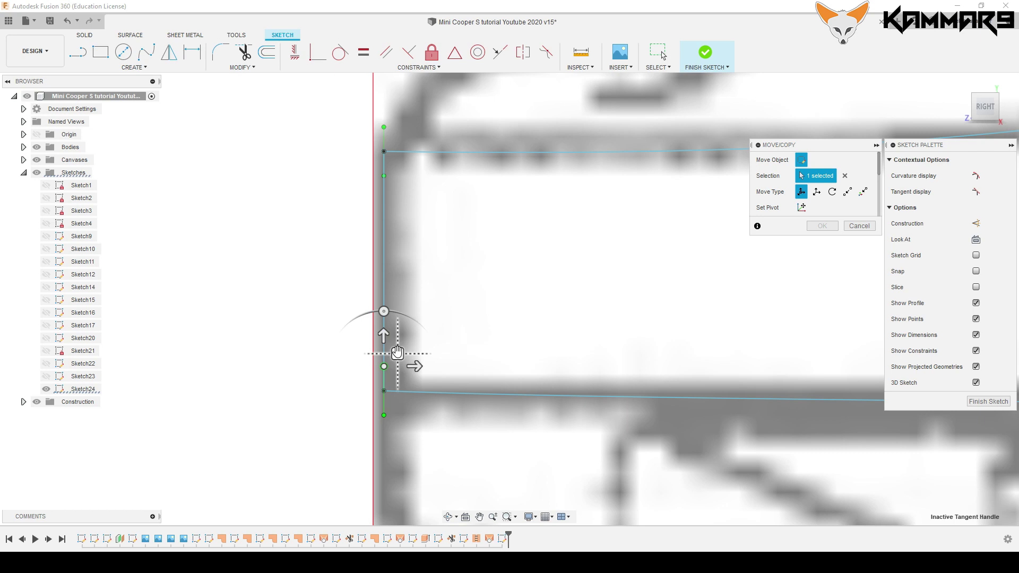
drag(383, 366, 397, 353)
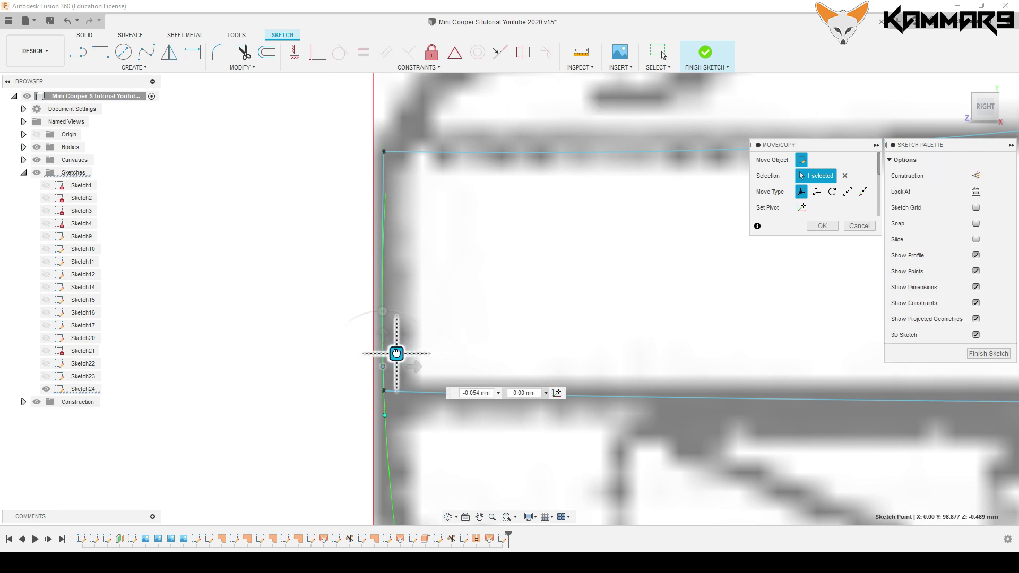
mouse_move(396, 354)
mouse_down()
mouse_move(394, 322)
mouse_move(397, 342)
mouse_up()
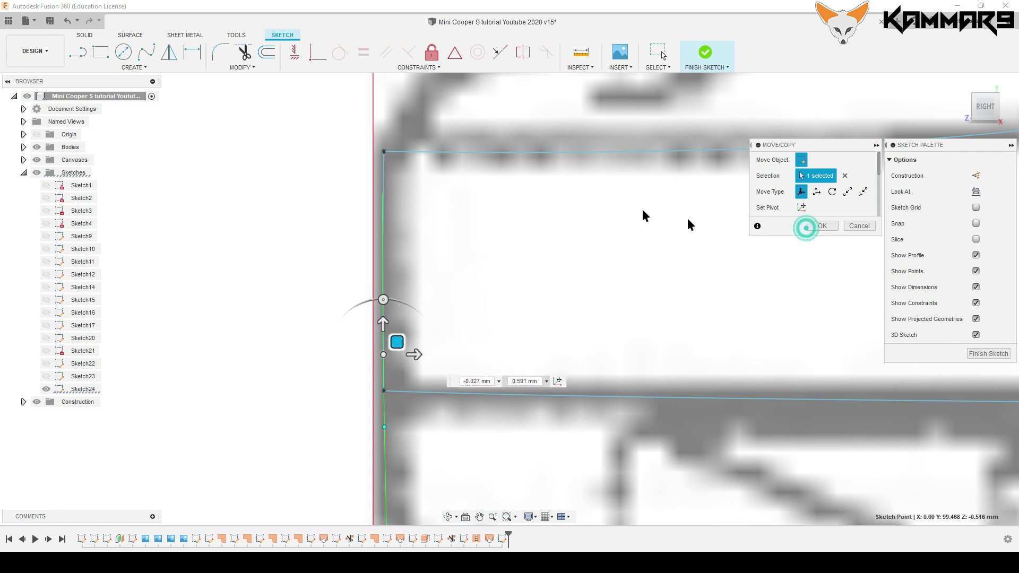
click(822, 227)
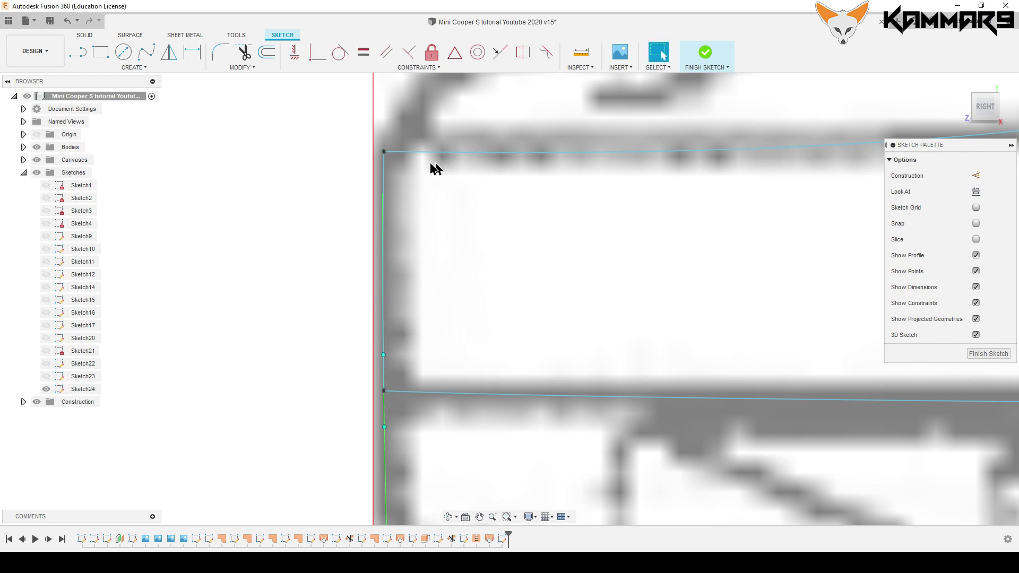
Nudge the vertical curve's top fit point down about 0.8 mm.
click(384, 152)
click(384, 182)
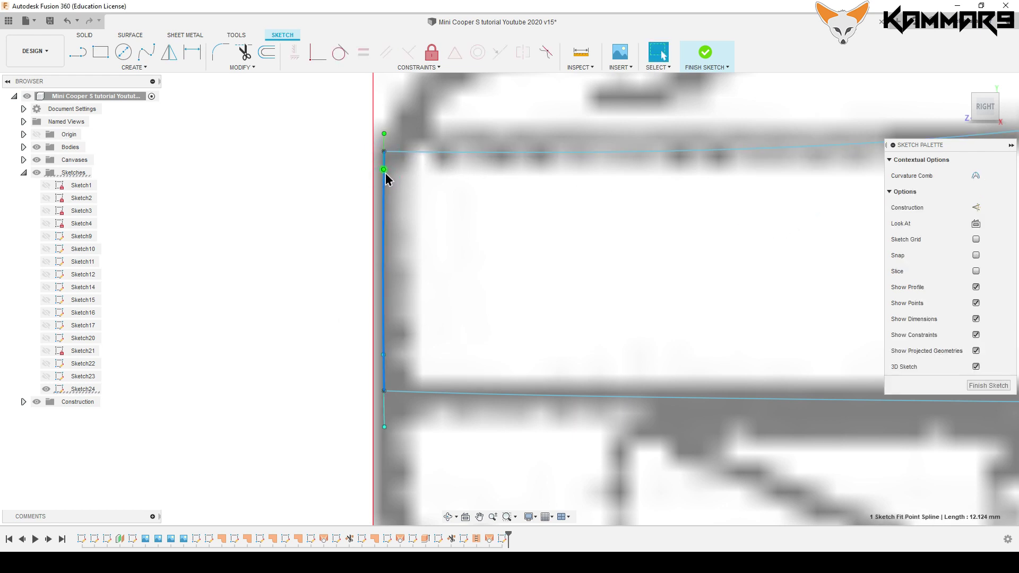
click(383, 170)
key(m)
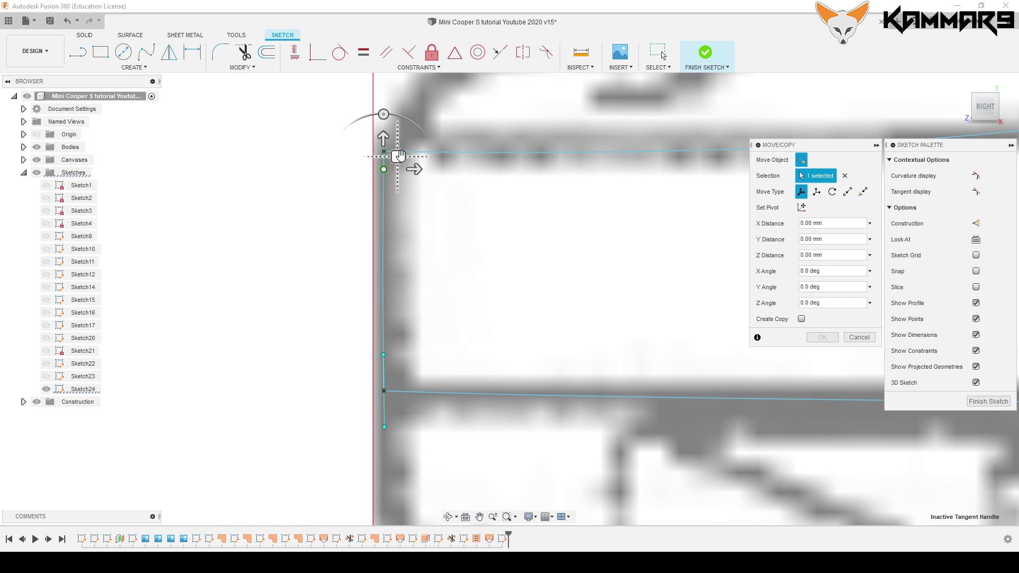
drag(400, 160, 400, 173)
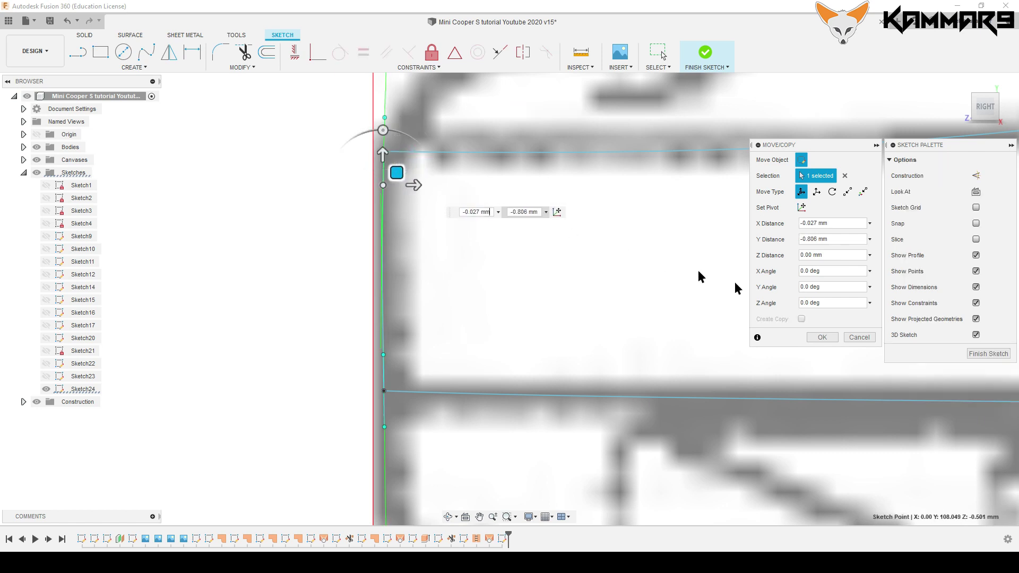
click(822, 339)
click(386, 211)
scroll(482, 280, down, 2)
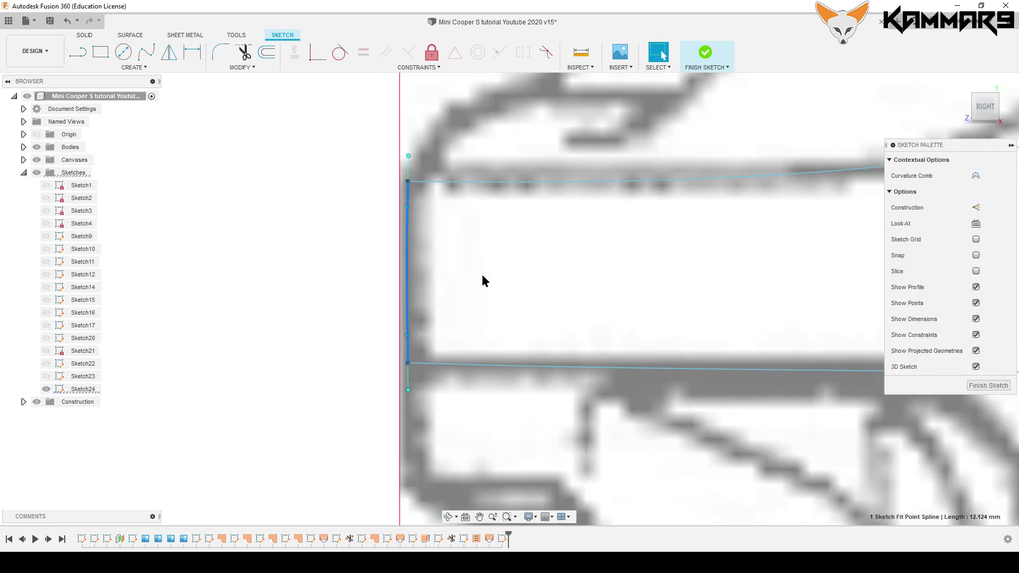
scroll(837, 393, down, 4)
click(972, 386)
scroll(894, 400, down, 3)
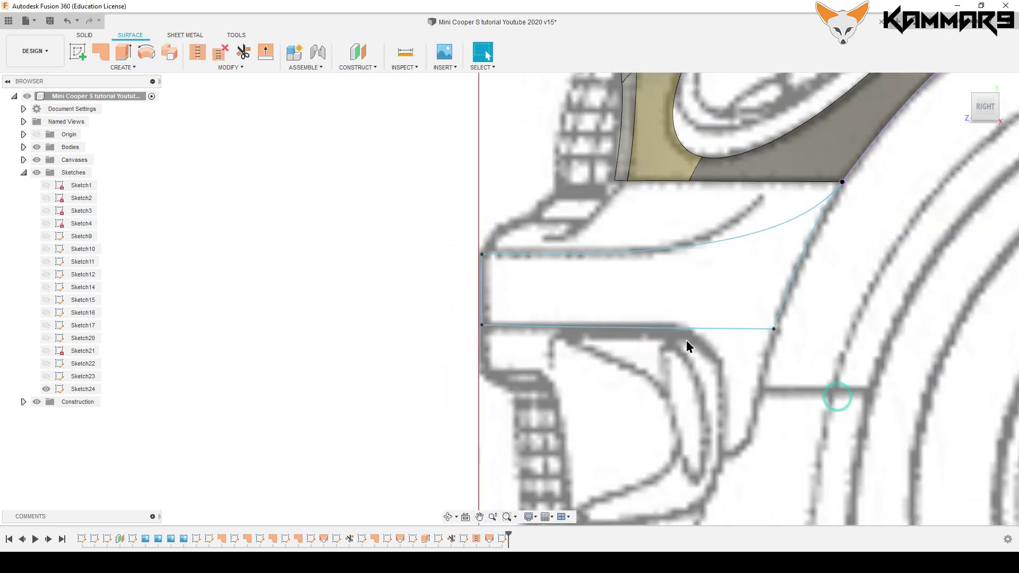
scroll(687, 341, down, 3)
mouse_move(690, 286)
shift+middle_down()
mouse_move(836, 345)
mouse_move(576, 392)
shift+middle_up()
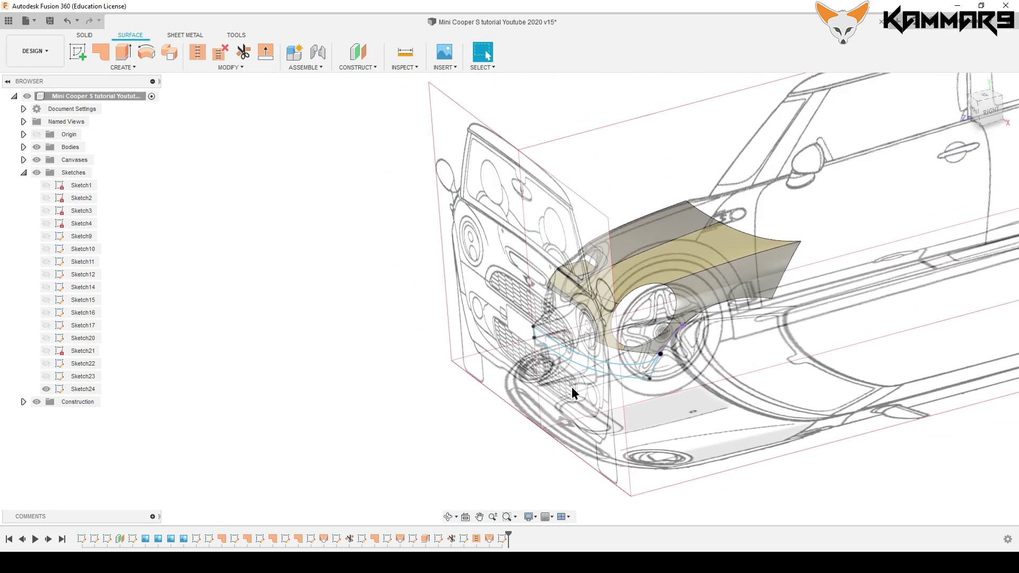
scroll(644, 414, down, 3)
shift+middle_drag(644, 414, 732, 335)
scroll(780, 344, up, 3)
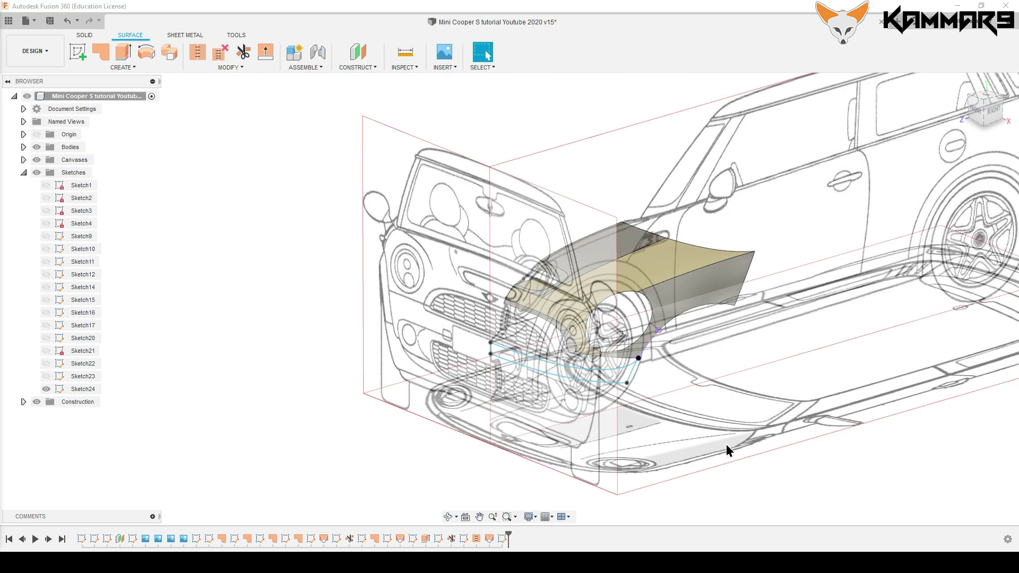
scroll(642, 393, up, 2)
scroll(618, 377, up, 2)
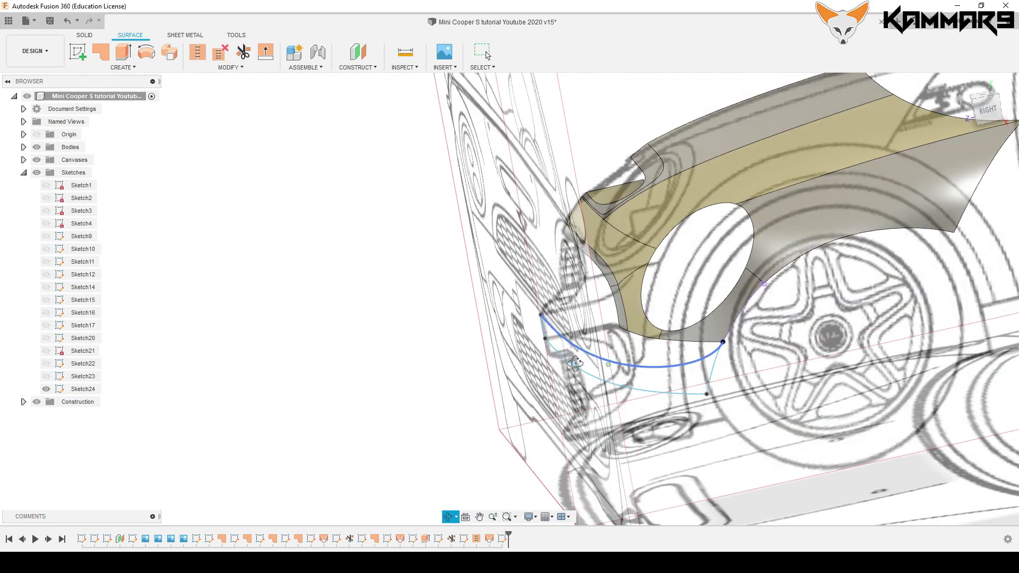
shift+middle_drag(611, 336, 743, 297)
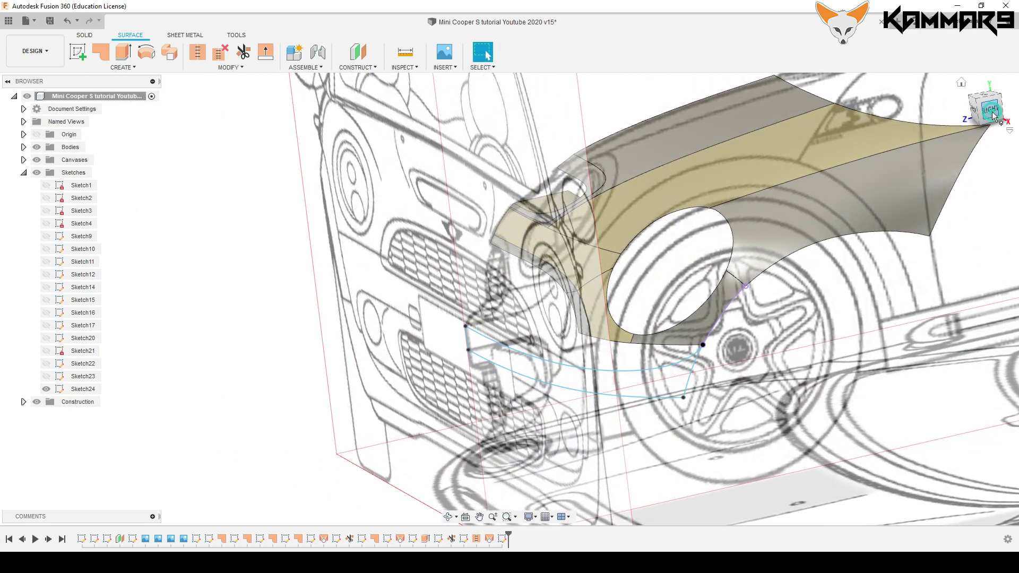
click(993, 113)
scroll(619, 345, up, 3)
scroll(598, 365, up, 3)
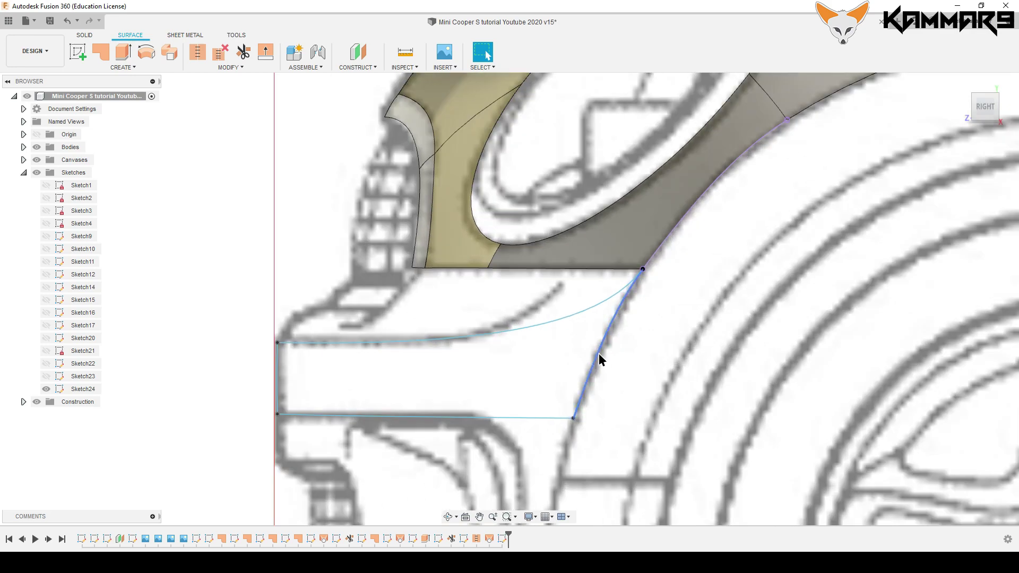
scroll(626, 365, down, 3)
scroll(659, 335, down, 3)
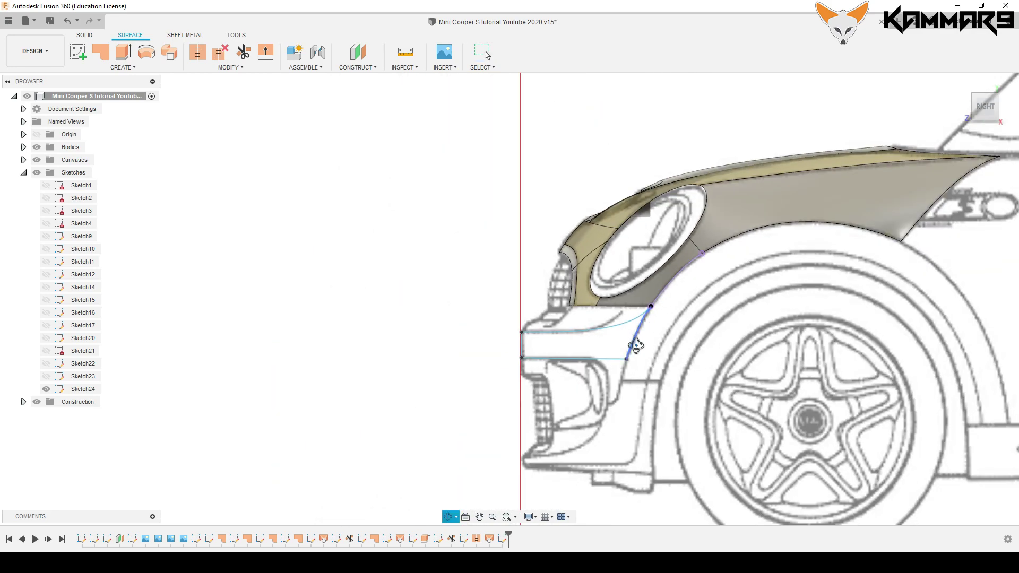
mouse_move(637, 341)
shift+middle_down()
mouse_move(643, 368)
mouse_move(359, 291)
shift+middle_up()
Create a patch surface bounded by the four bumper curves, with the reference canvases hidden.
click(101, 51)
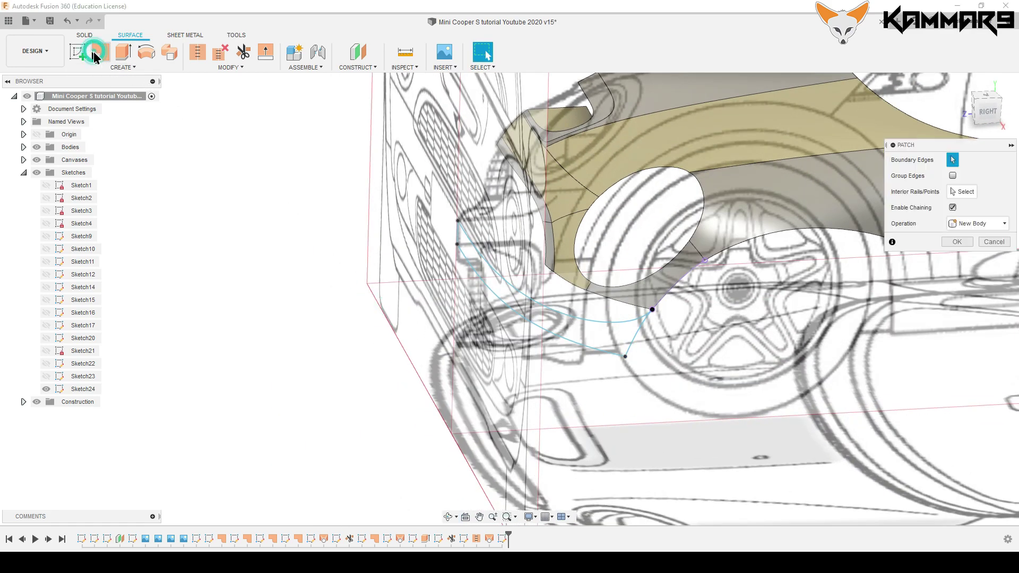
click(631, 354)
mouse_move(548, 420)
shift+middle_down()
mouse_move(527, 375)
mouse_move(239, 227)
shift+middle_up()
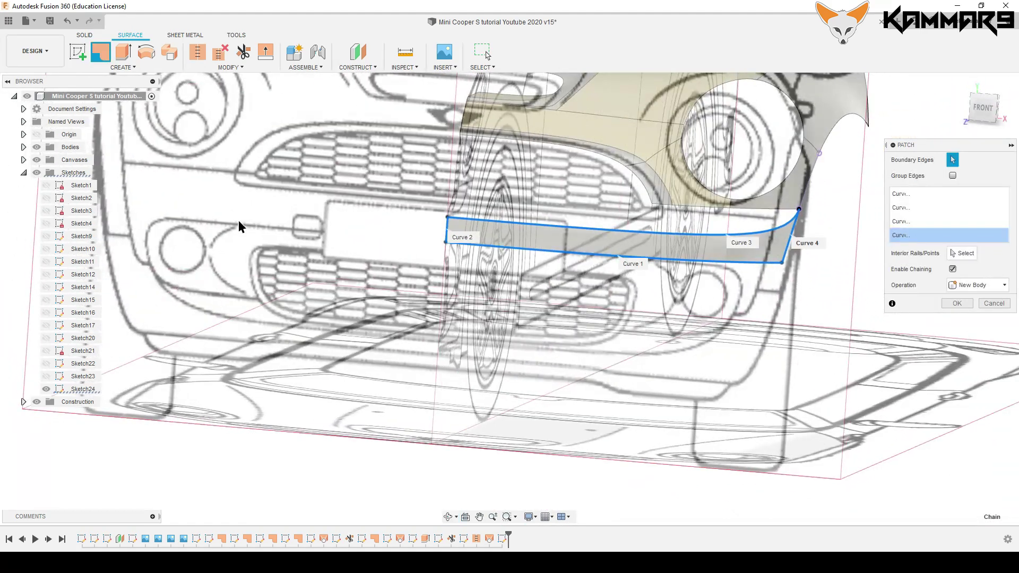
click(36, 161)
mouse_move(697, 353)
shift+middle_down()
mouse_move(667, 346)
mouse_move(649, 377)
mouse_move(645, 358)
shift+middle_up()
click(958, 304)
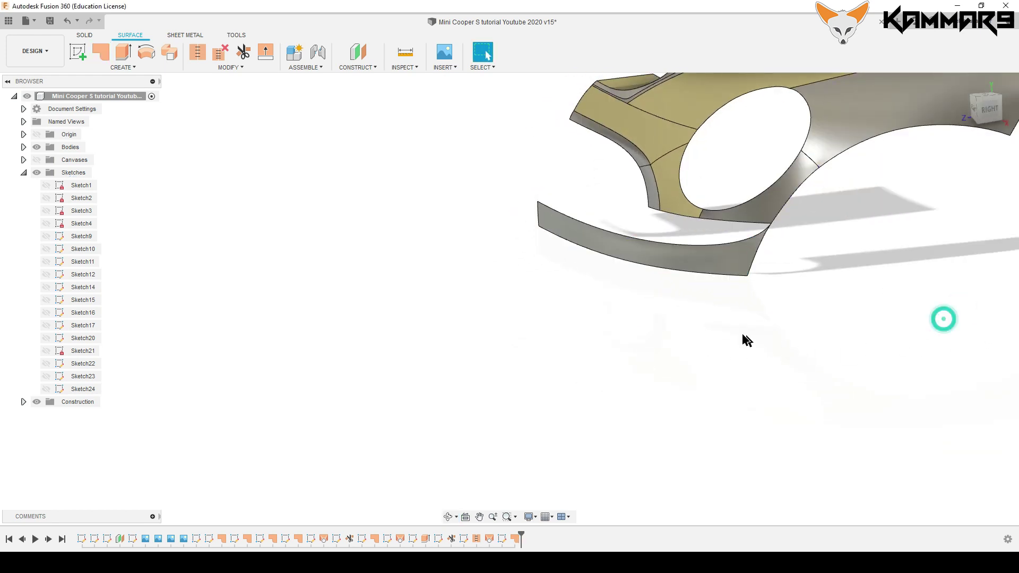
mouse_move(742, 339)
shift+middle_down()
mouse_move(693, 359)
mouse_move(695, 326)
mouse_move(760, 346)
mouse_move(782, 249)
mouse_move(771, 285)
shift+middle_up()
scroll(760, 346, down, 3)
scroll(742, 402, down, 2)
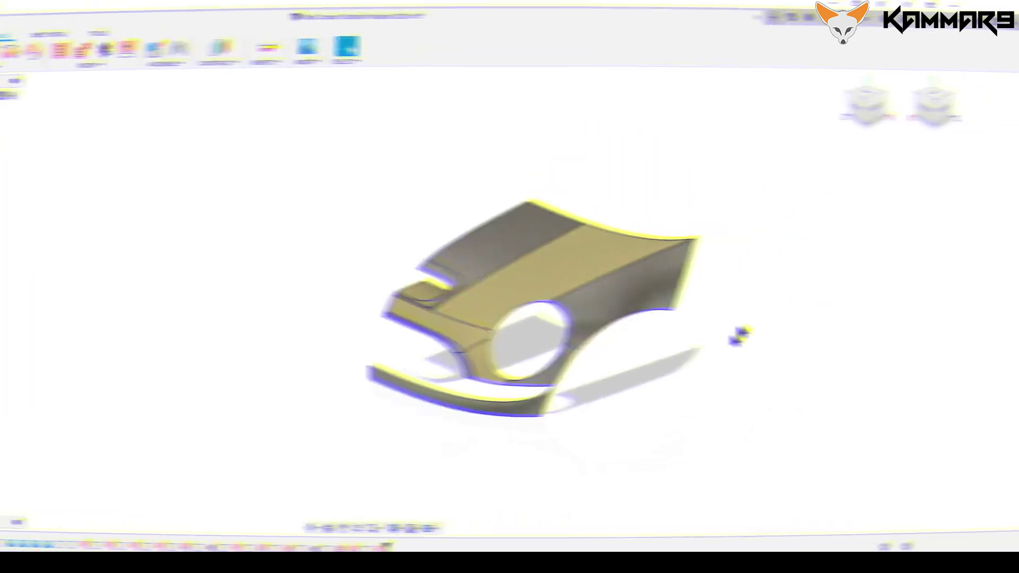